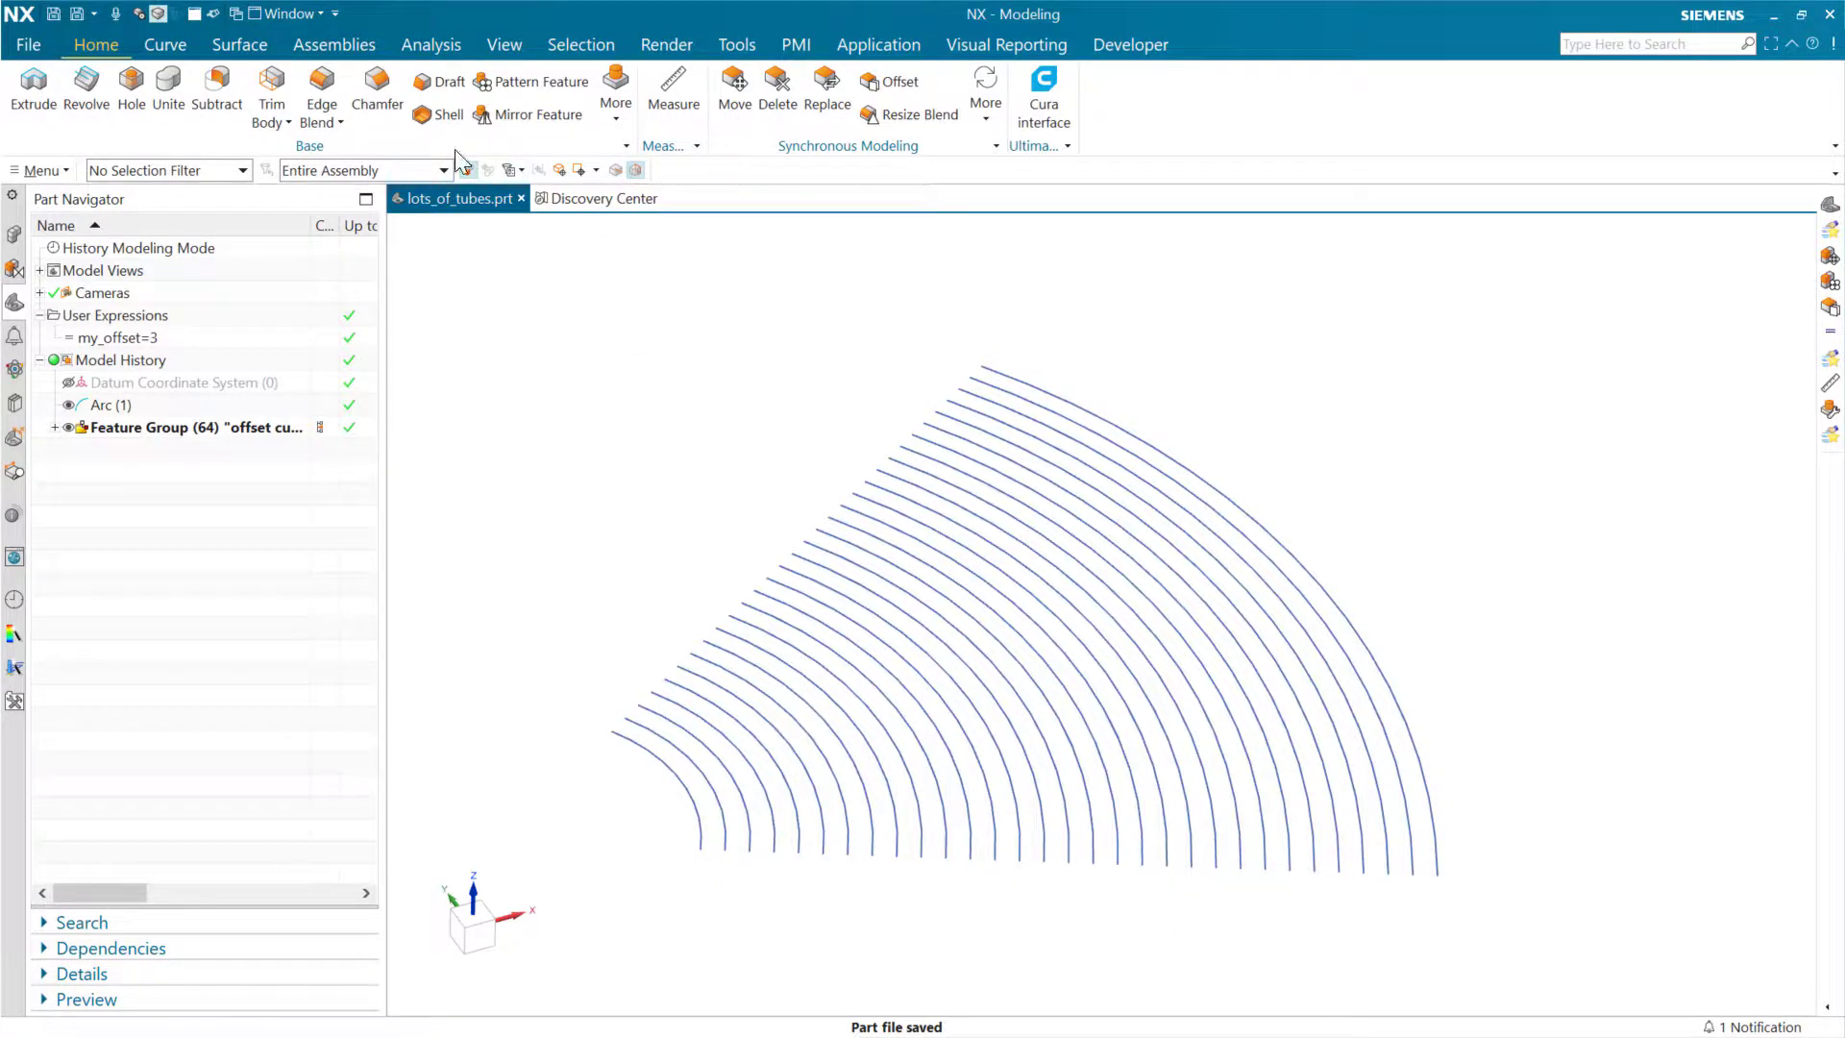
Try to create a tube with 1 mm outer and 0 mm inner diameter along the three innermost arcs.
{"action": "left_click", "coordinate": [251, 48]}
{"action": "left_click", "coordinate": [691, 103]}
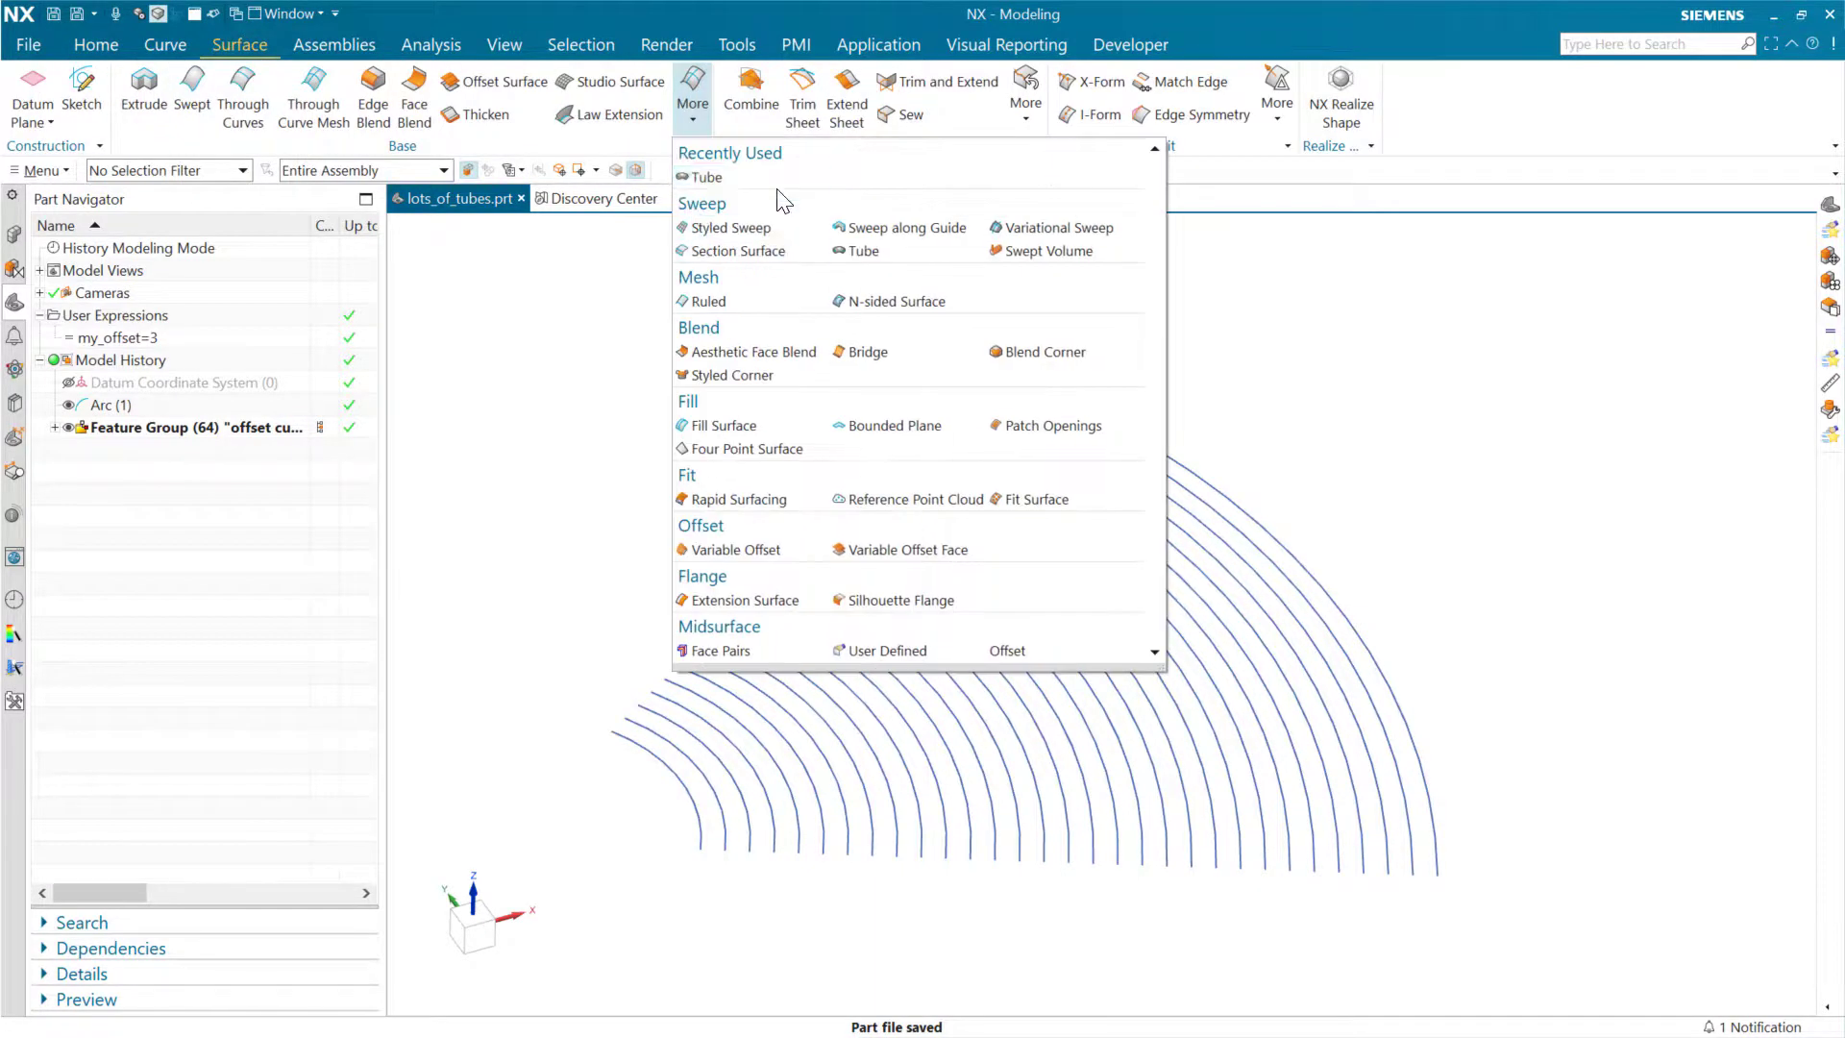
{"action": "left_click", "coordinate": [747, 176]}
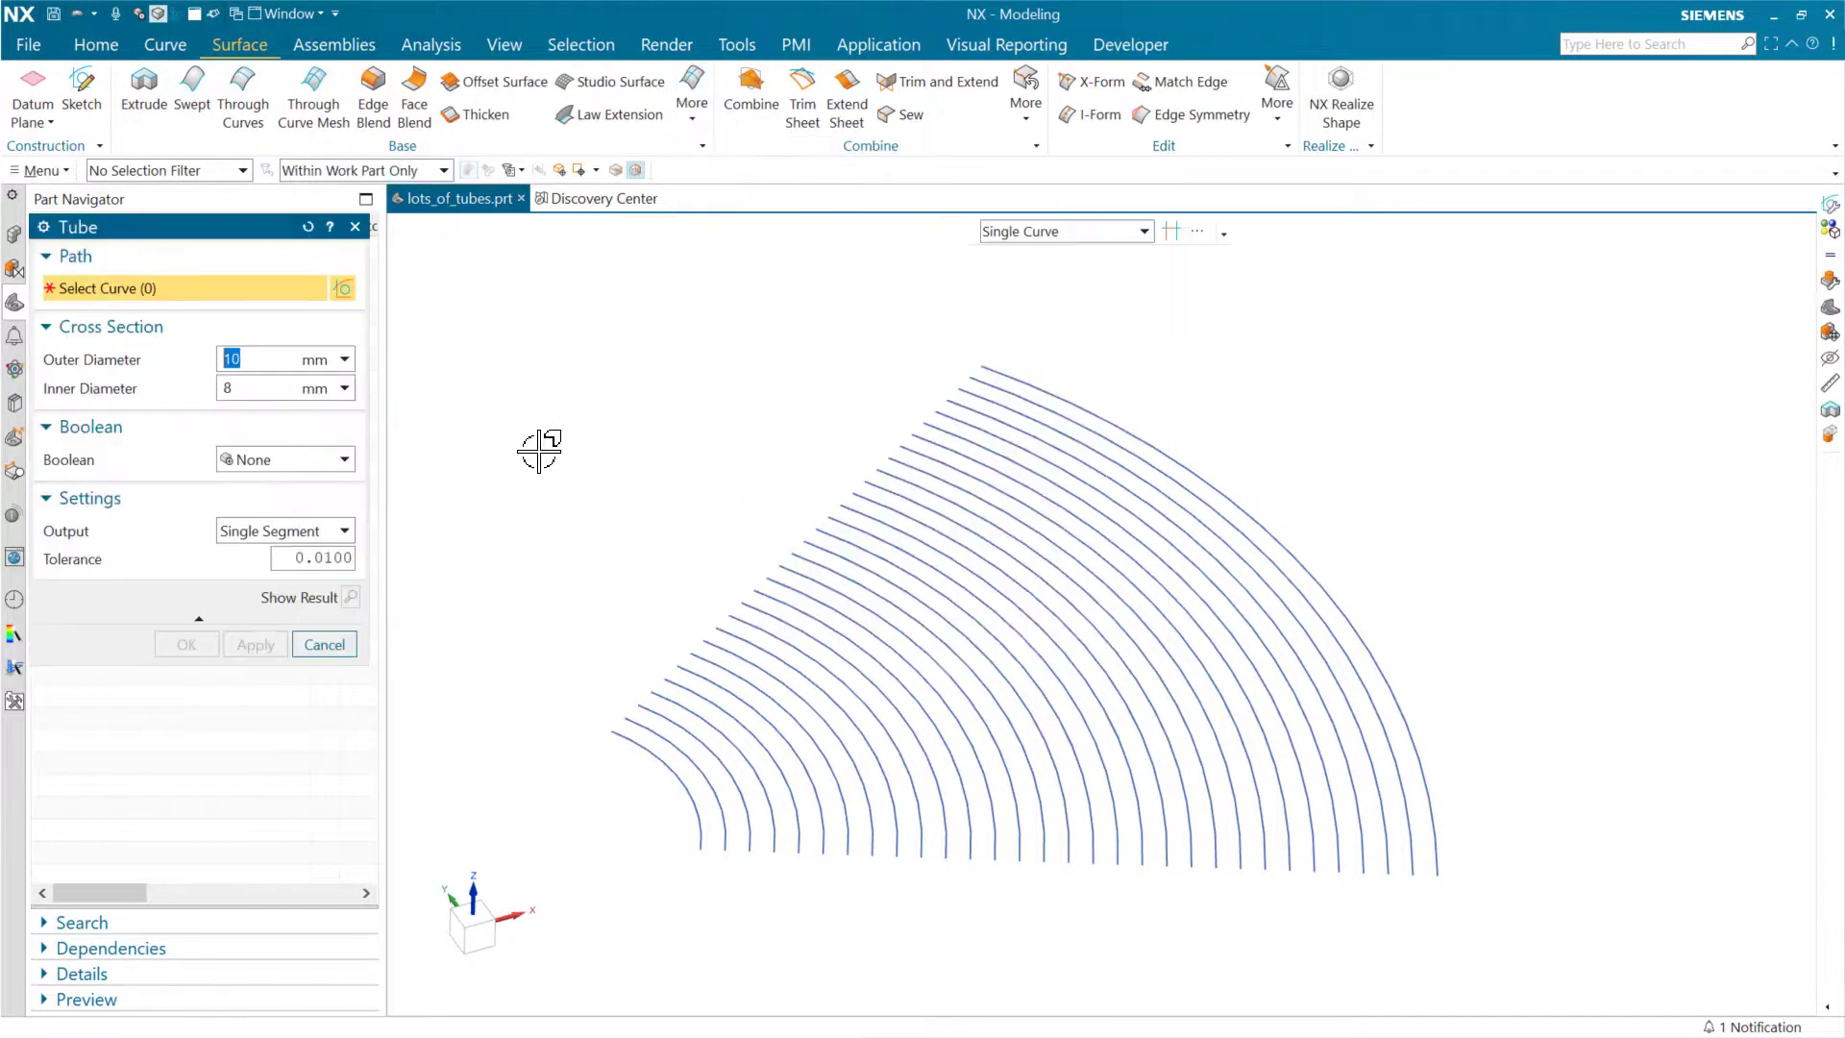
{"action": "left_click", "coordinate": [701, 812]}
{"action": "left_click", "coordinate": [751, 828]}
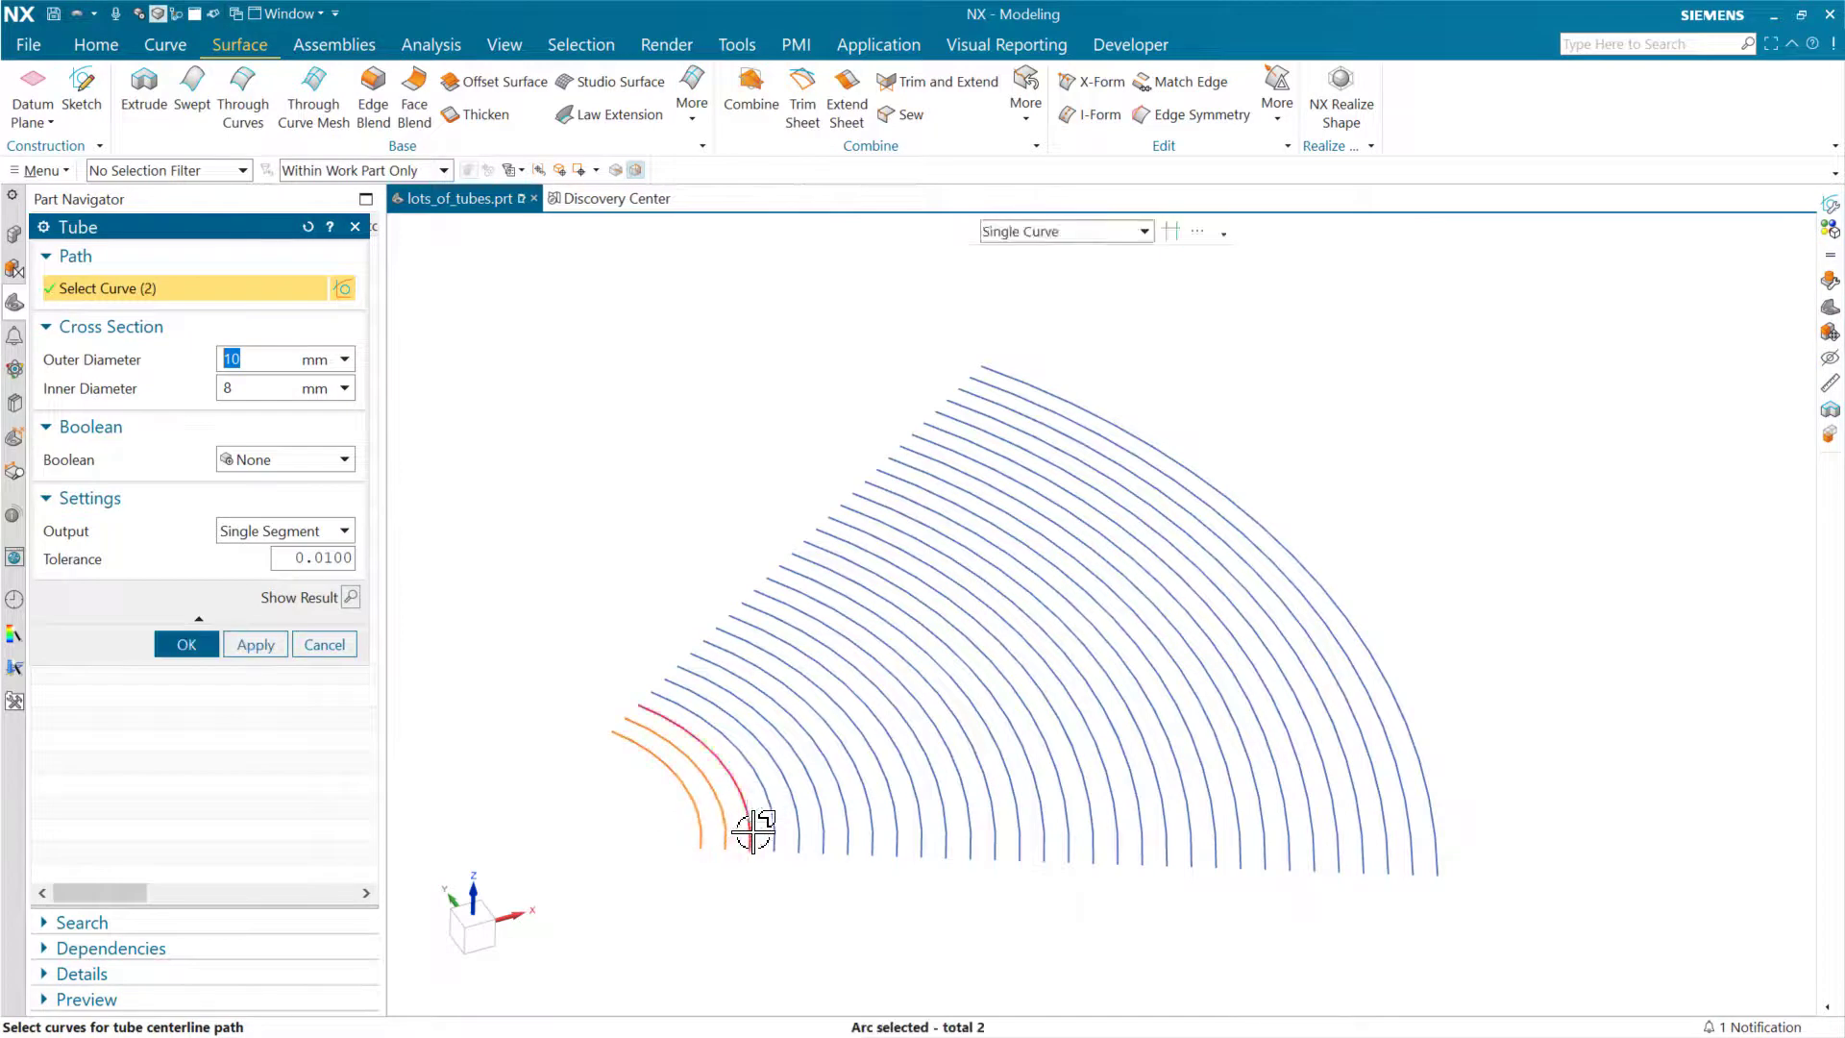
{"action": "left_click", "coordinate": [752, 828]}
{"action": "key", "text": "Tab"}
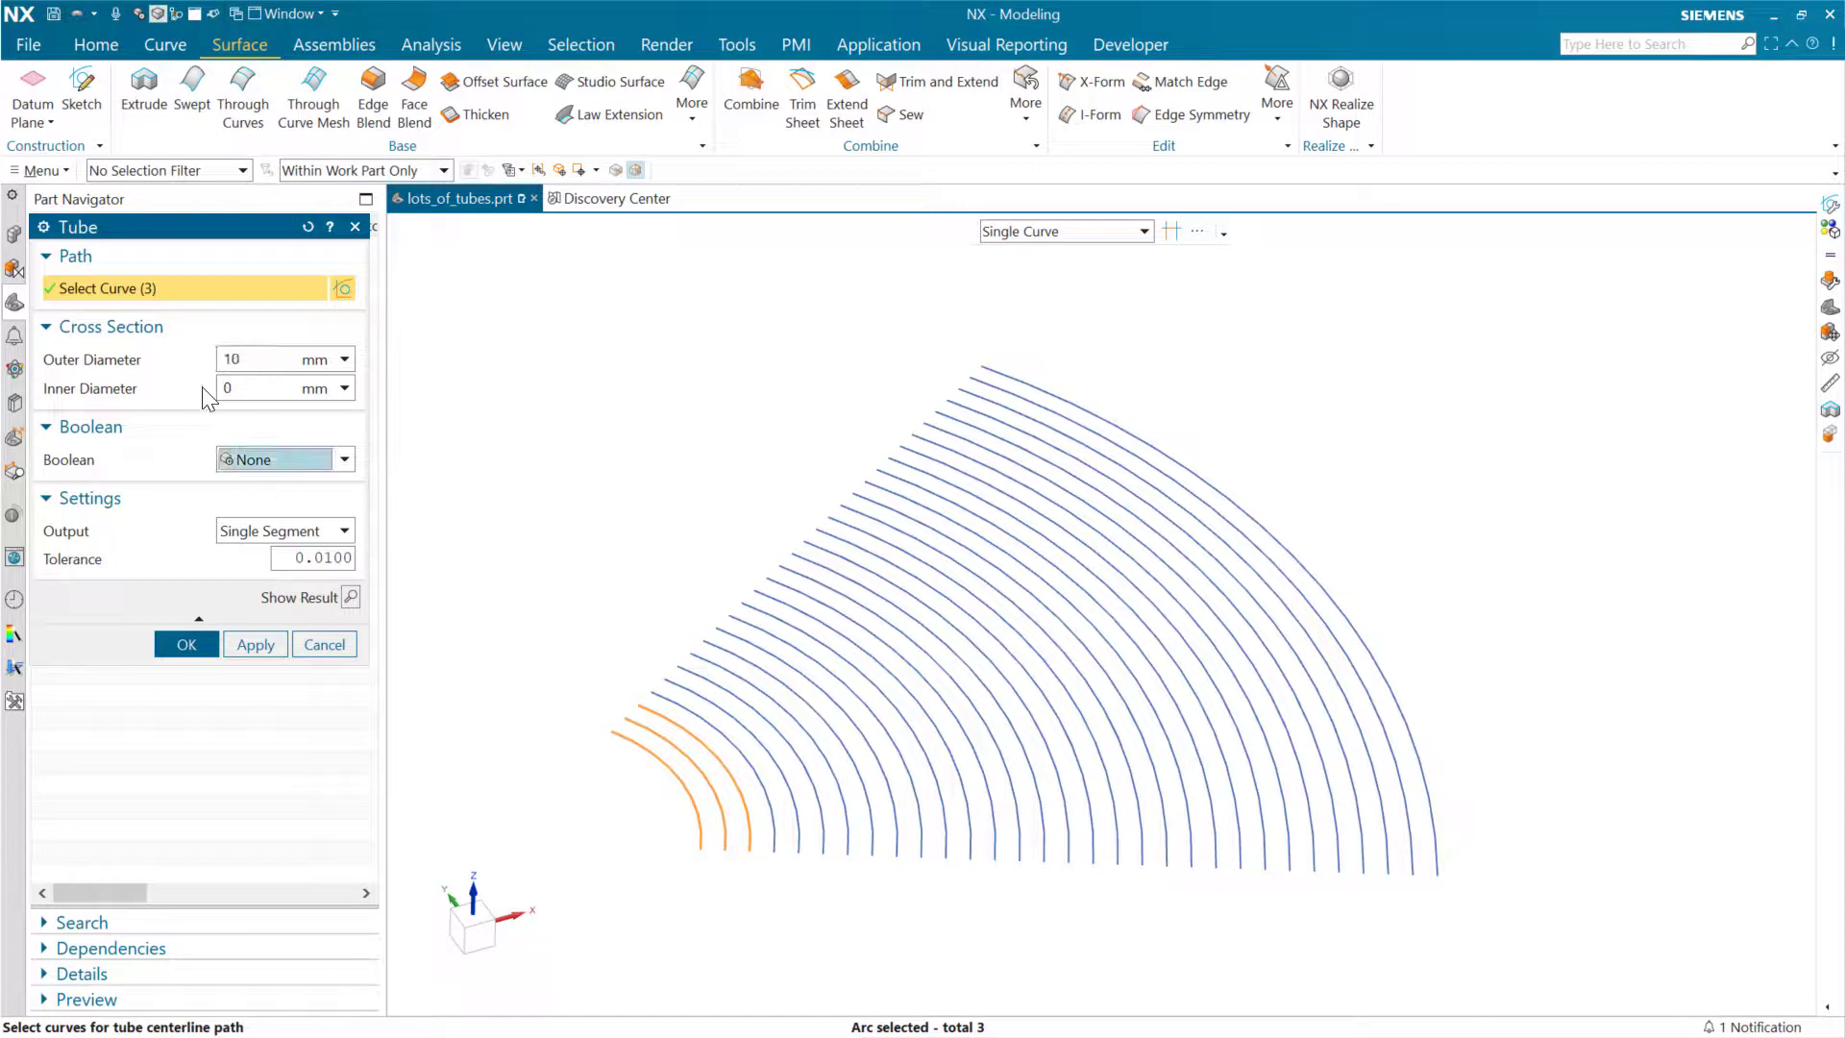
{"action": "double_click", "coordinate": [265, 350]}
{"action": "type", "text": "1"}
{"action": "key", "text": "Tab"}
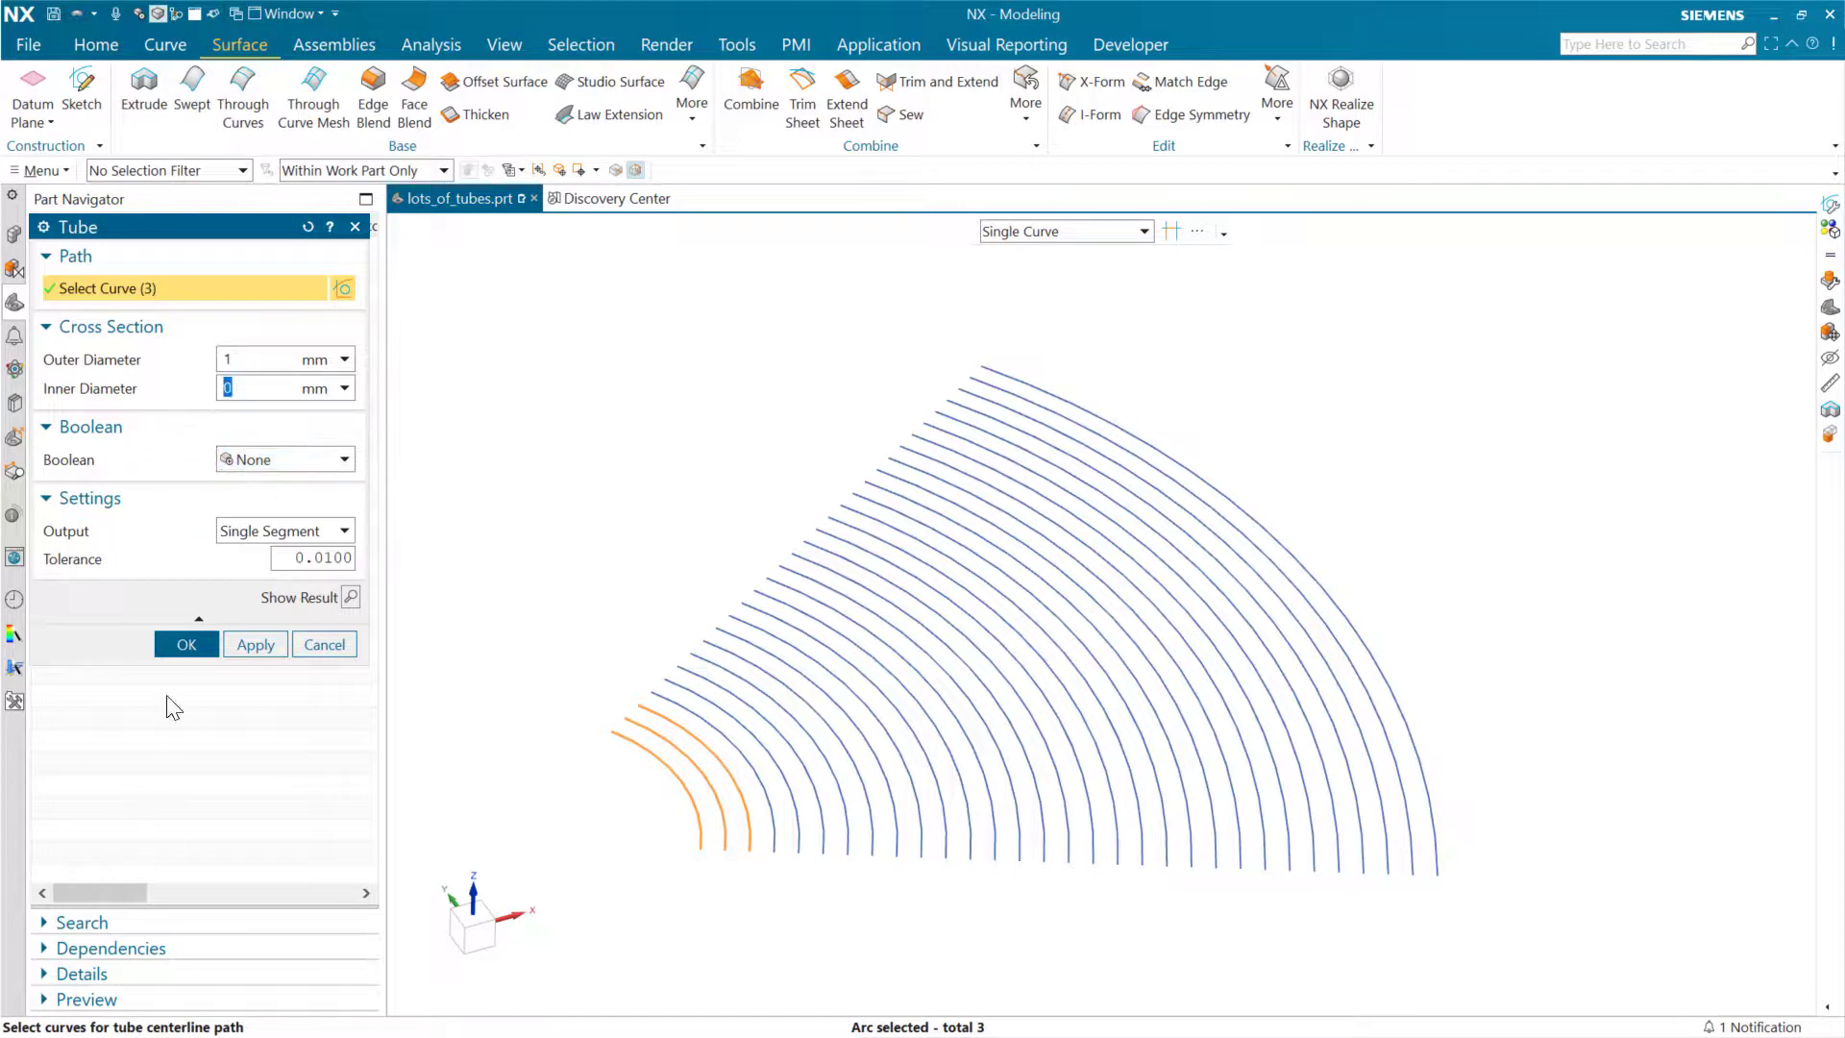
{"action": "left_click", "coordinate": [190, 643]}
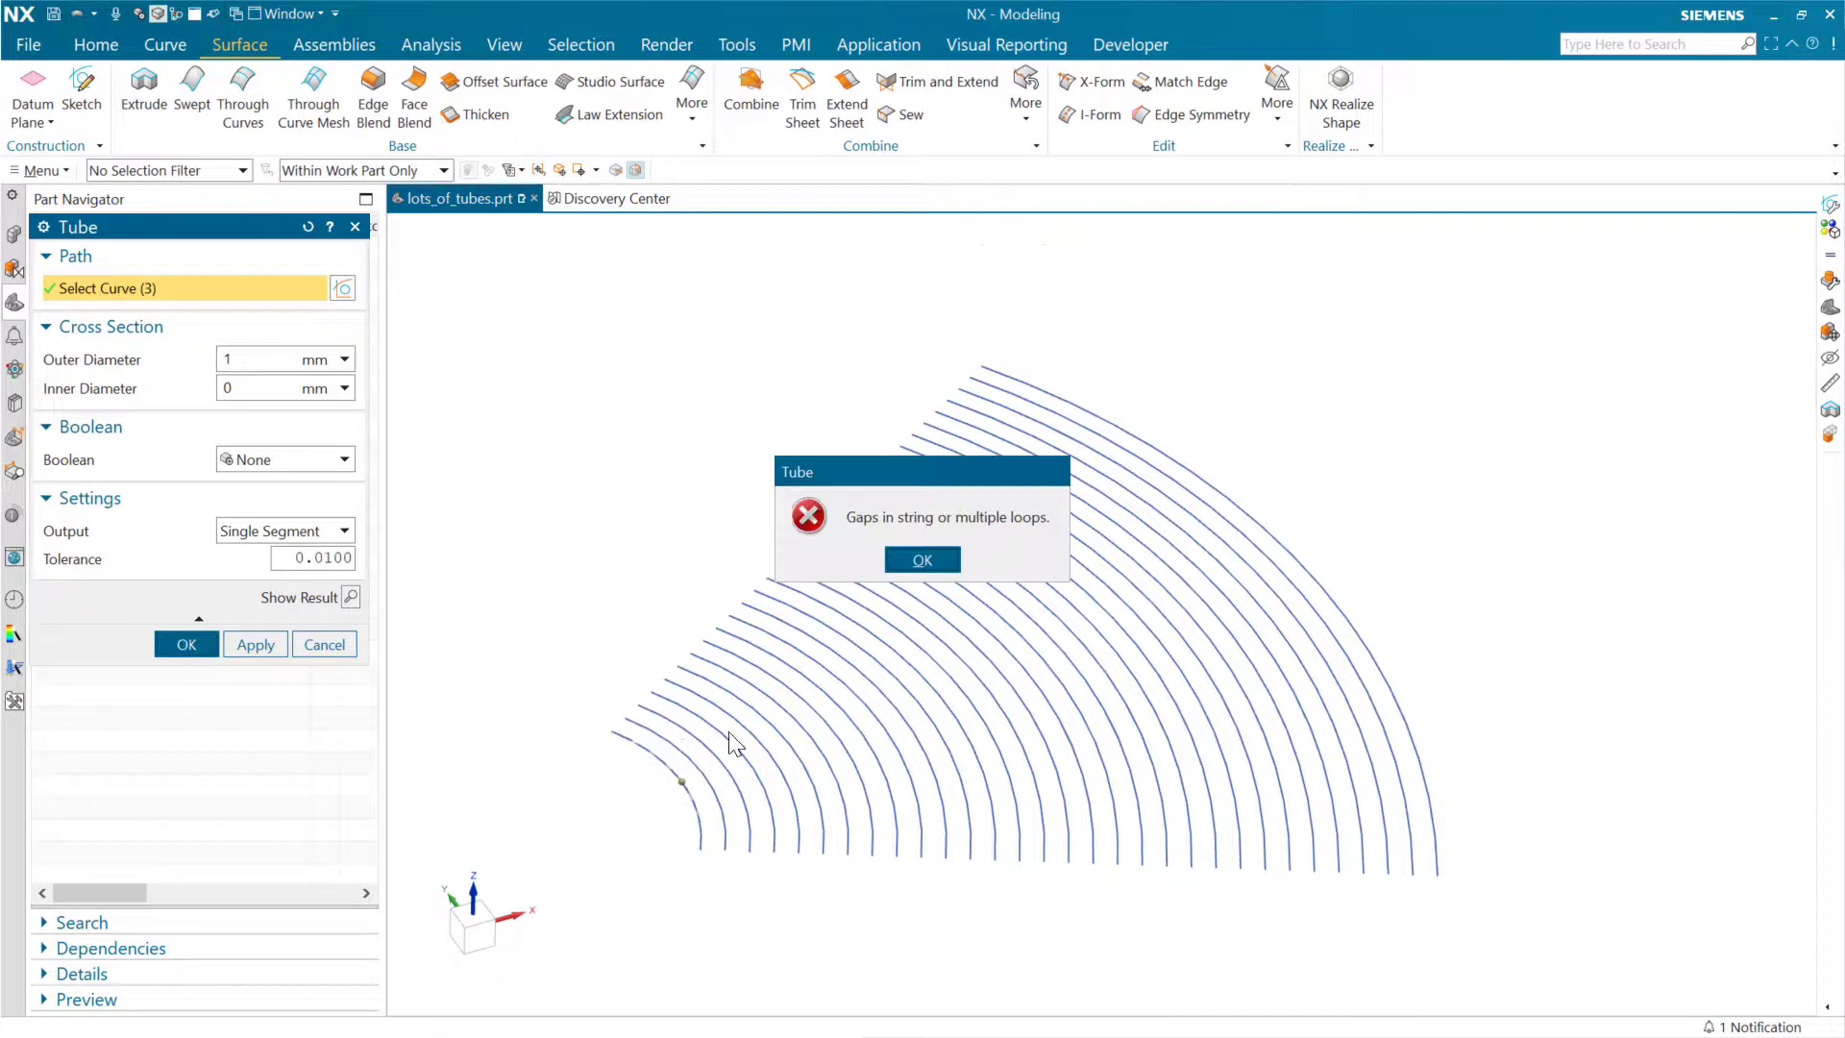
{"action": "left_click", "coordinate": [928, 559]}
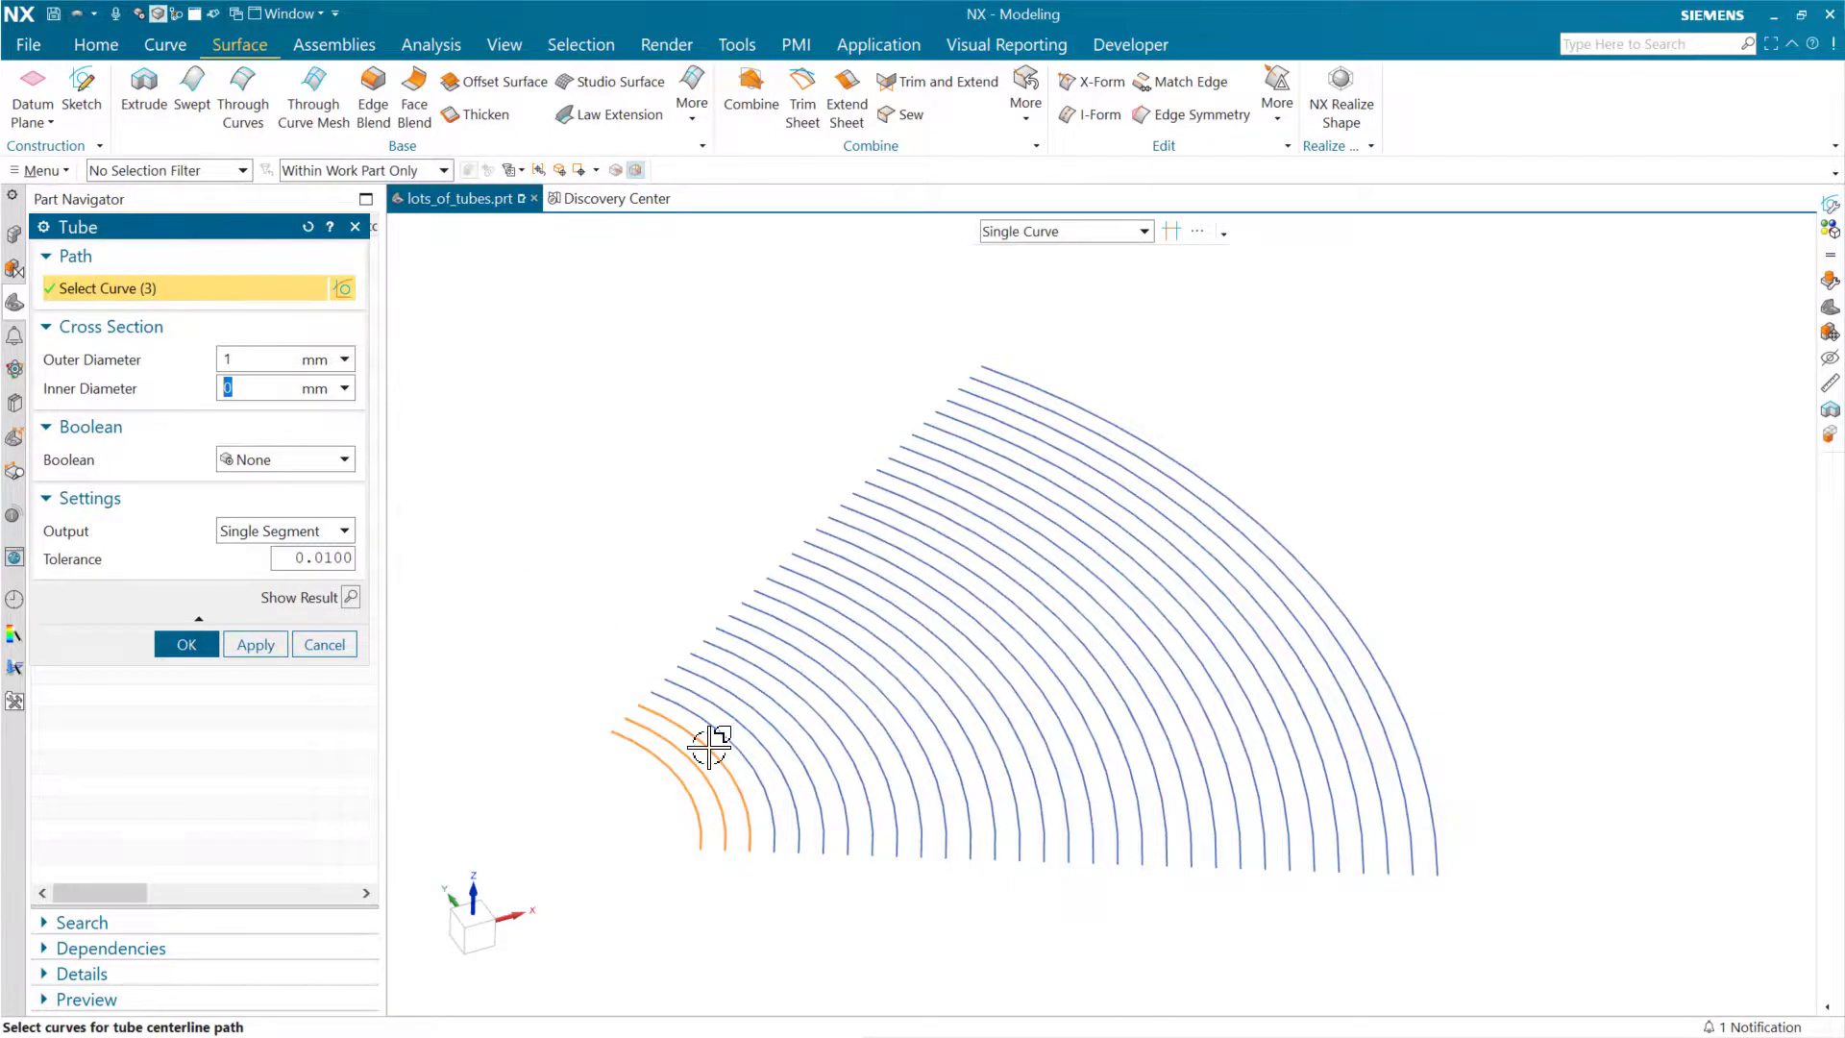
{"action": "left_click", "coordinate": [329, 644]}
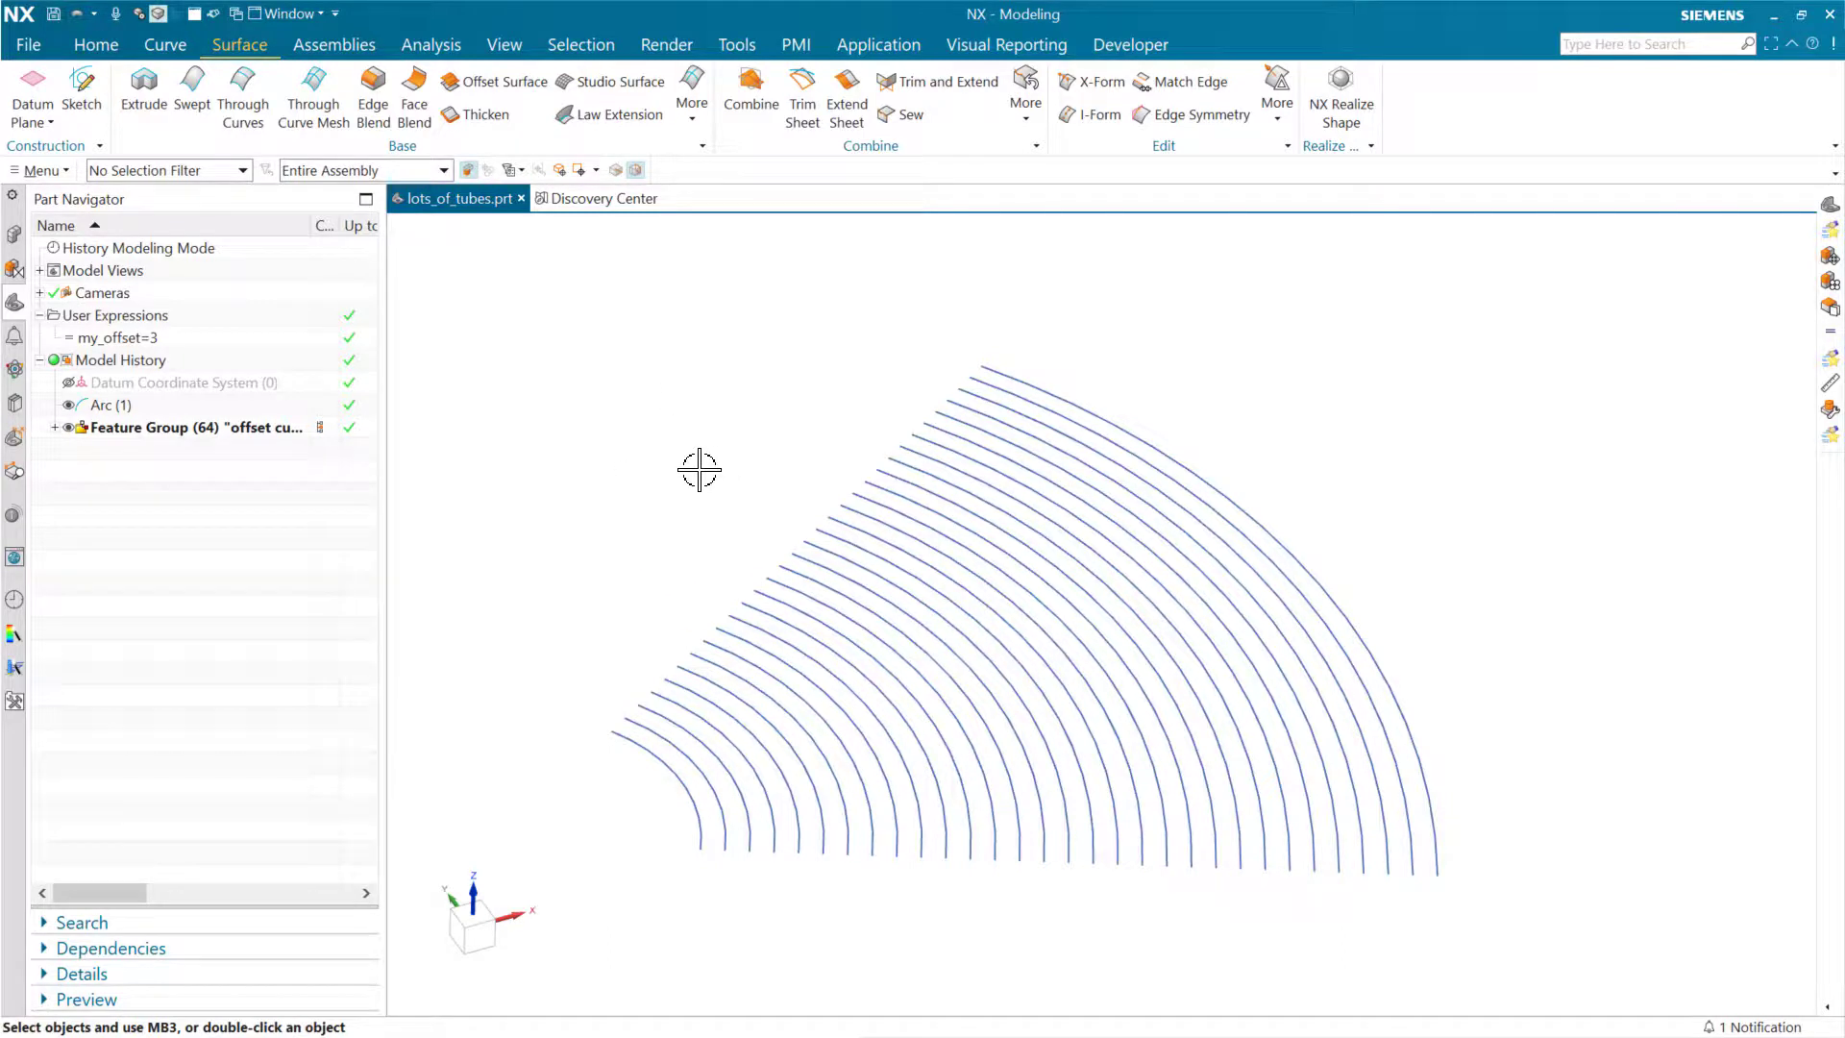
Start a new Algorithmic Feature and place an Output node at the far end of the rule canvas.
{"action": "left_click", "coordinate": [93, 43]}
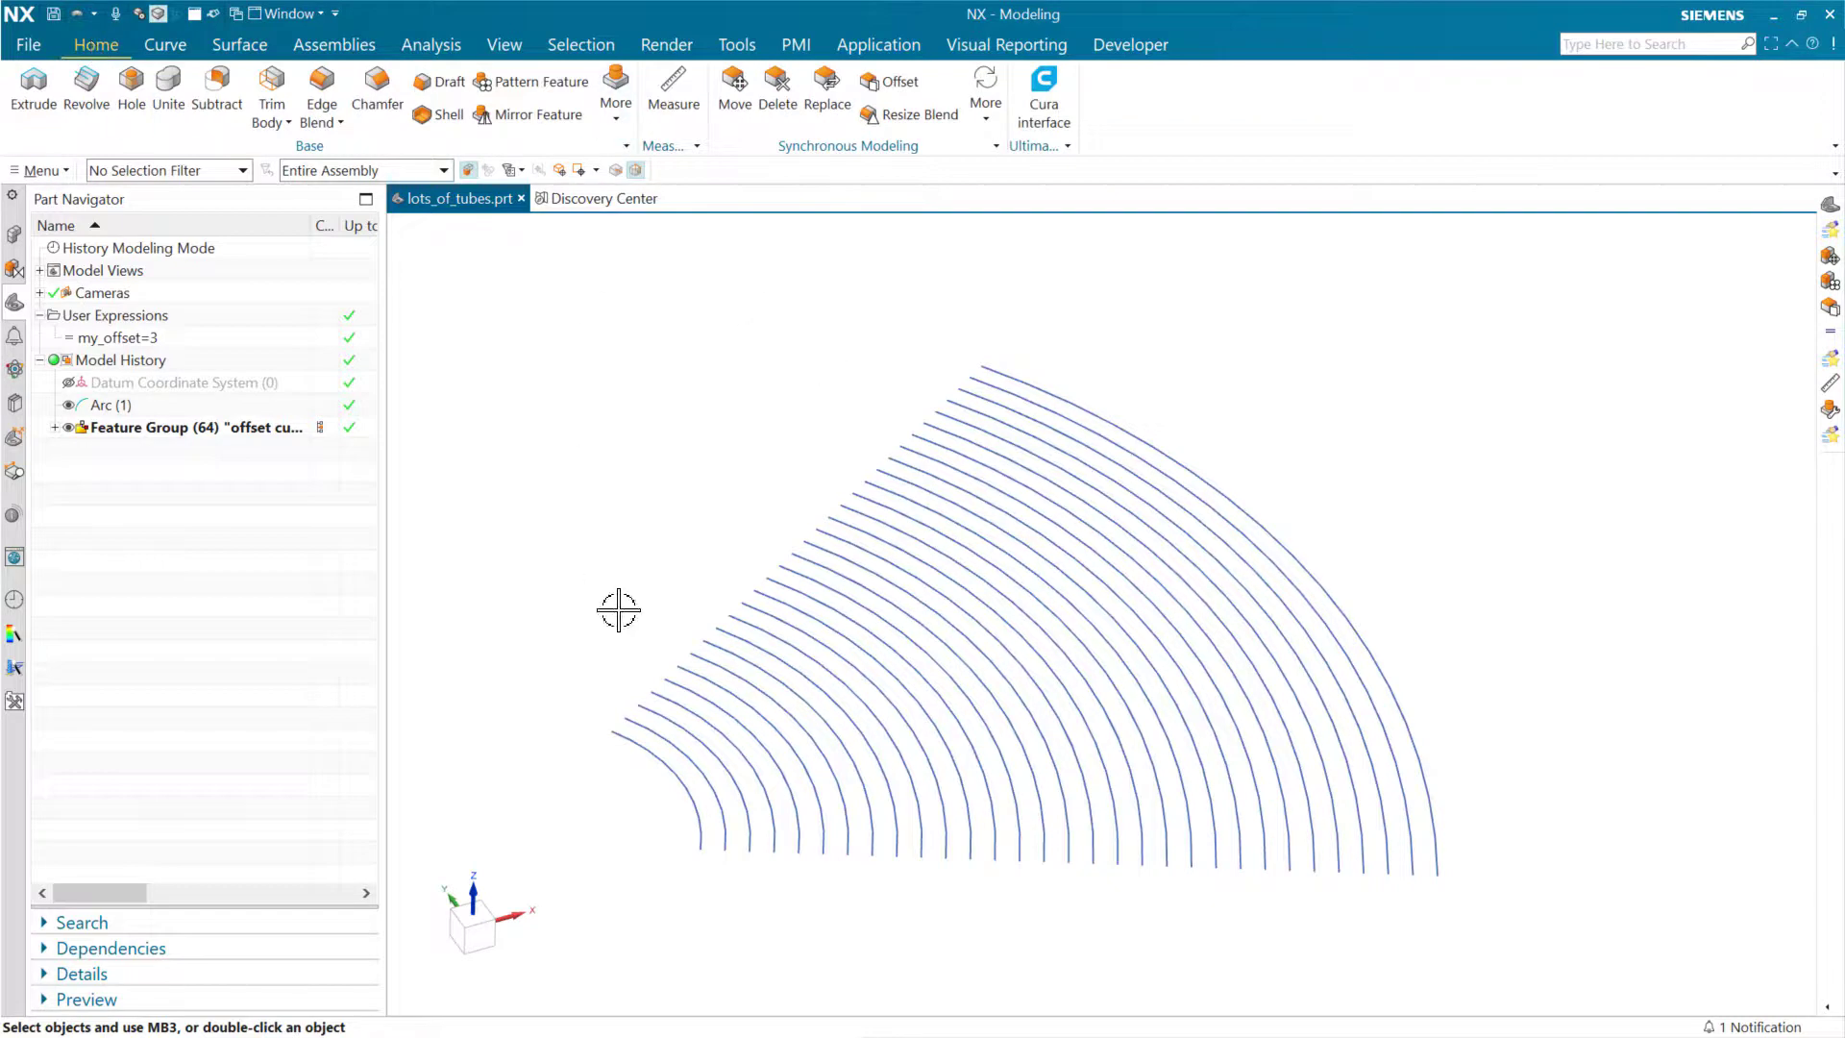
{"action": "left_click", "coordinate": [620, 102]}
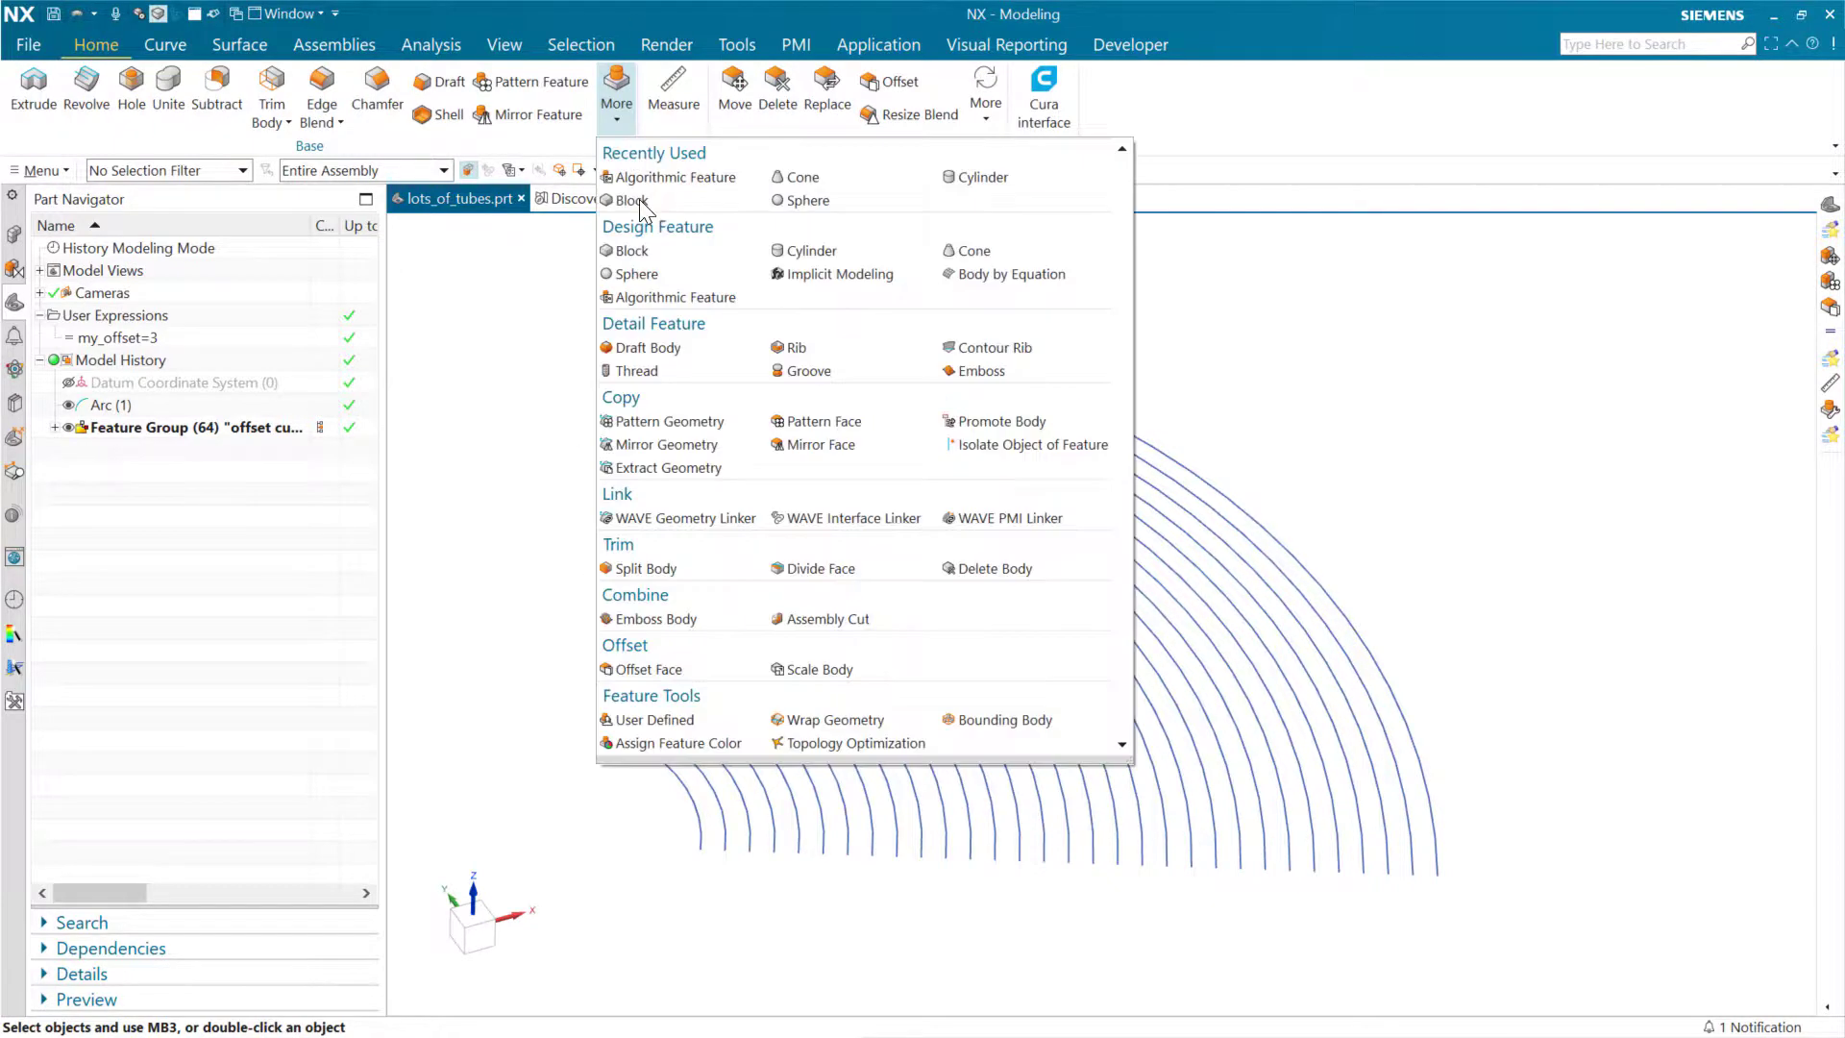
{"action": "left_click", "coordinate": [709, 298]}
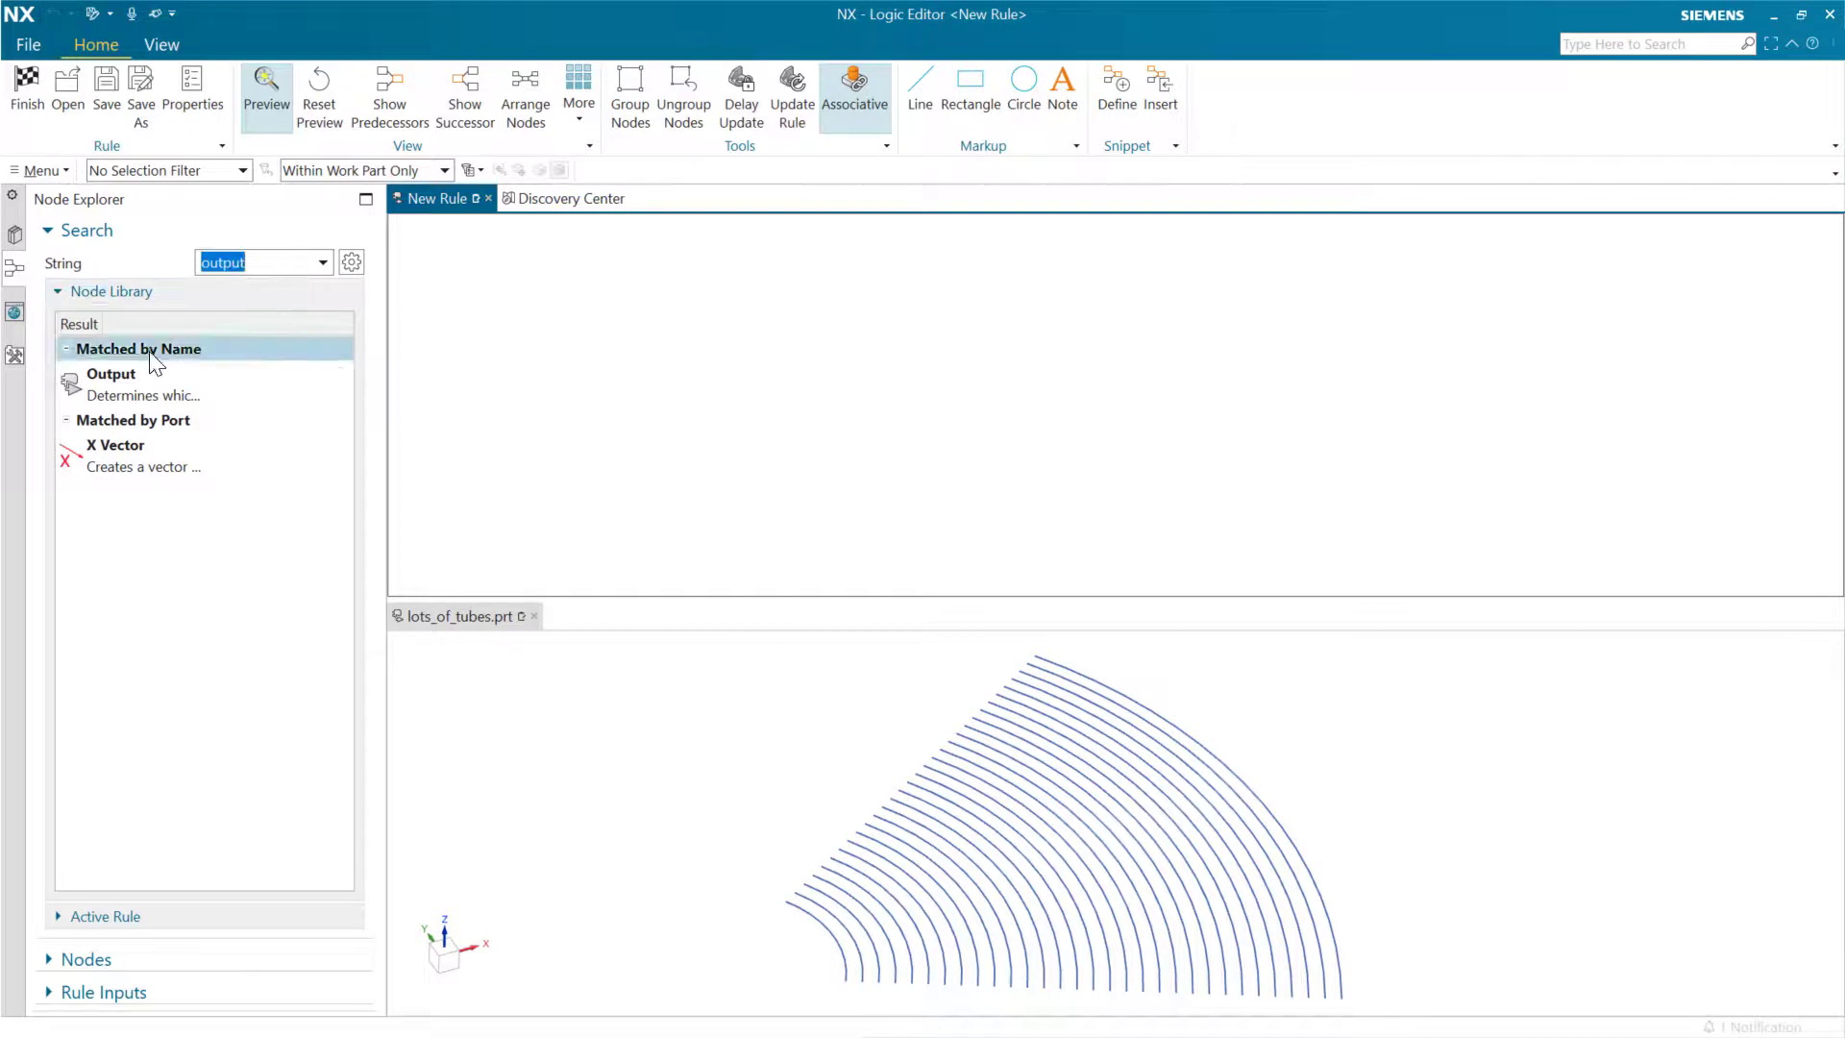
{"action": "left_click_drag", "start_coordinate": [111, 383], "coordinate": [410, 402]}
{"action": "left_click_drag", "start_coordinate": [783, 324], "coordinate": [1356, 362]}
Find the Select Curve node in the node library and add it ahead of the Output node.
{"action": "double_click", "coordinate": [277, 262]}
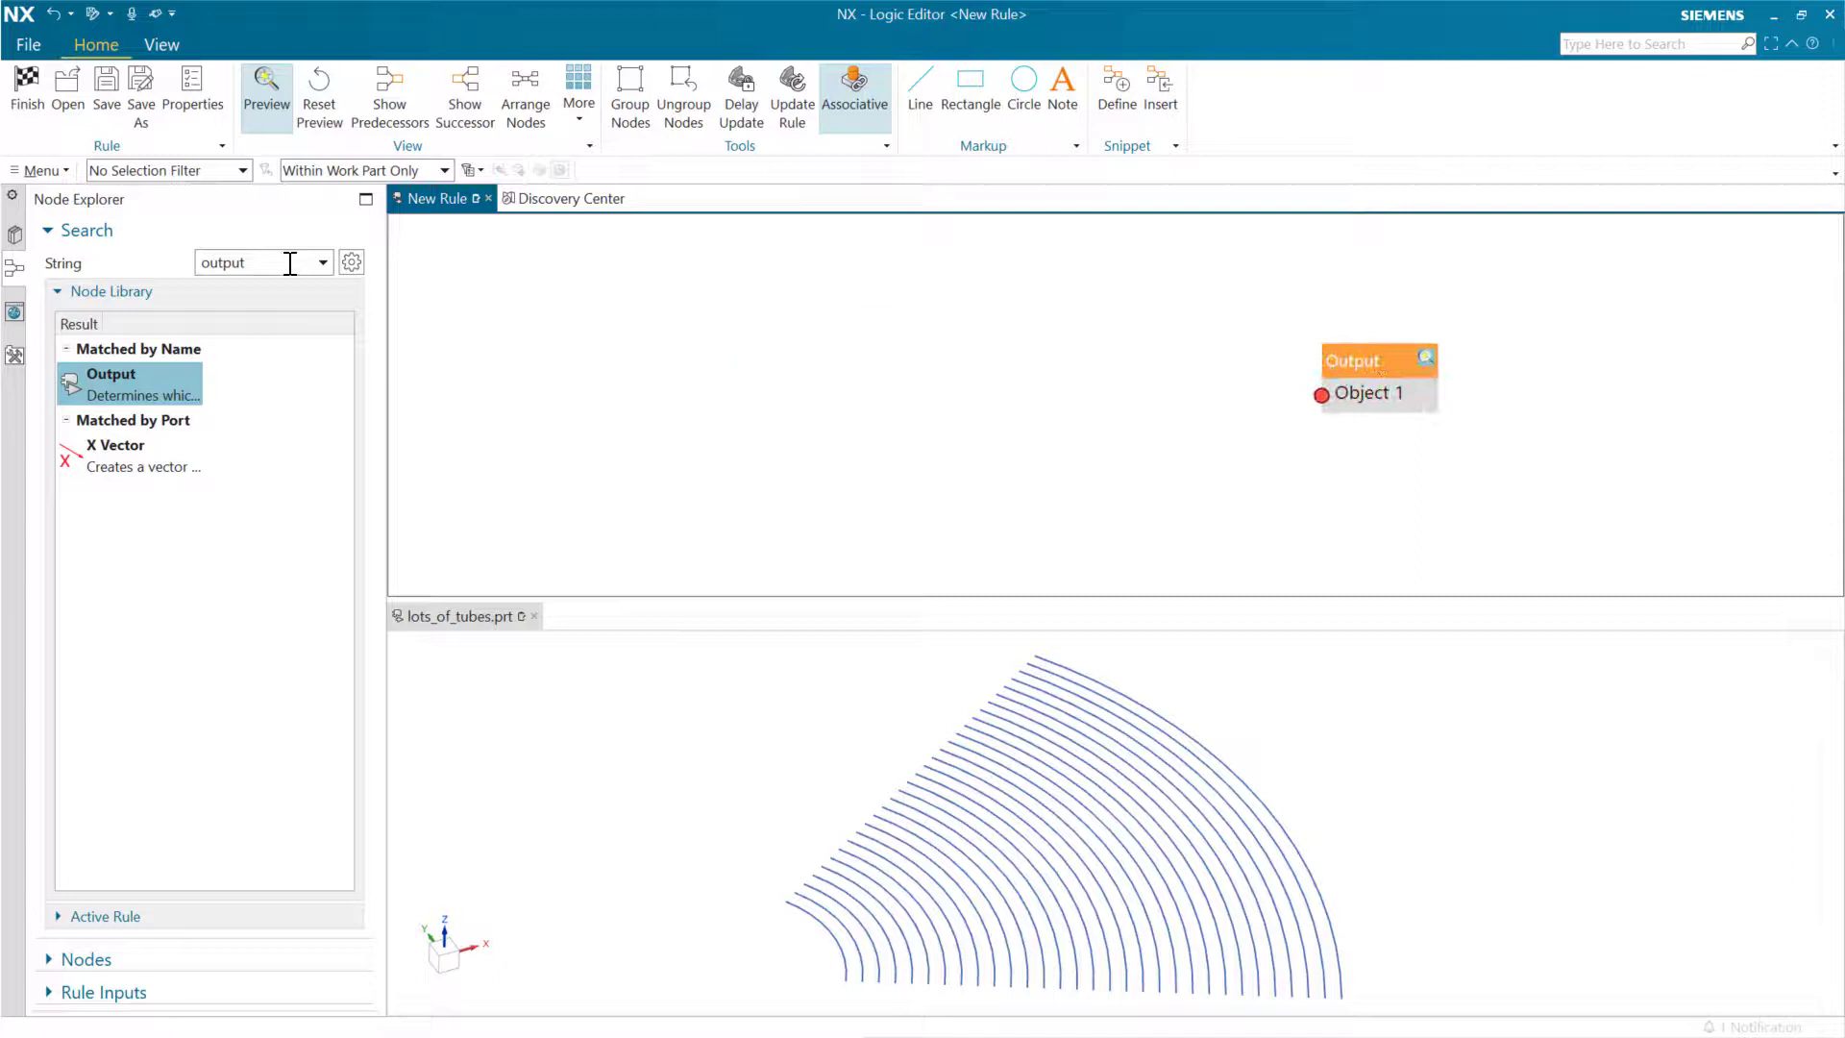
{"action": "type", "text": "sele"}
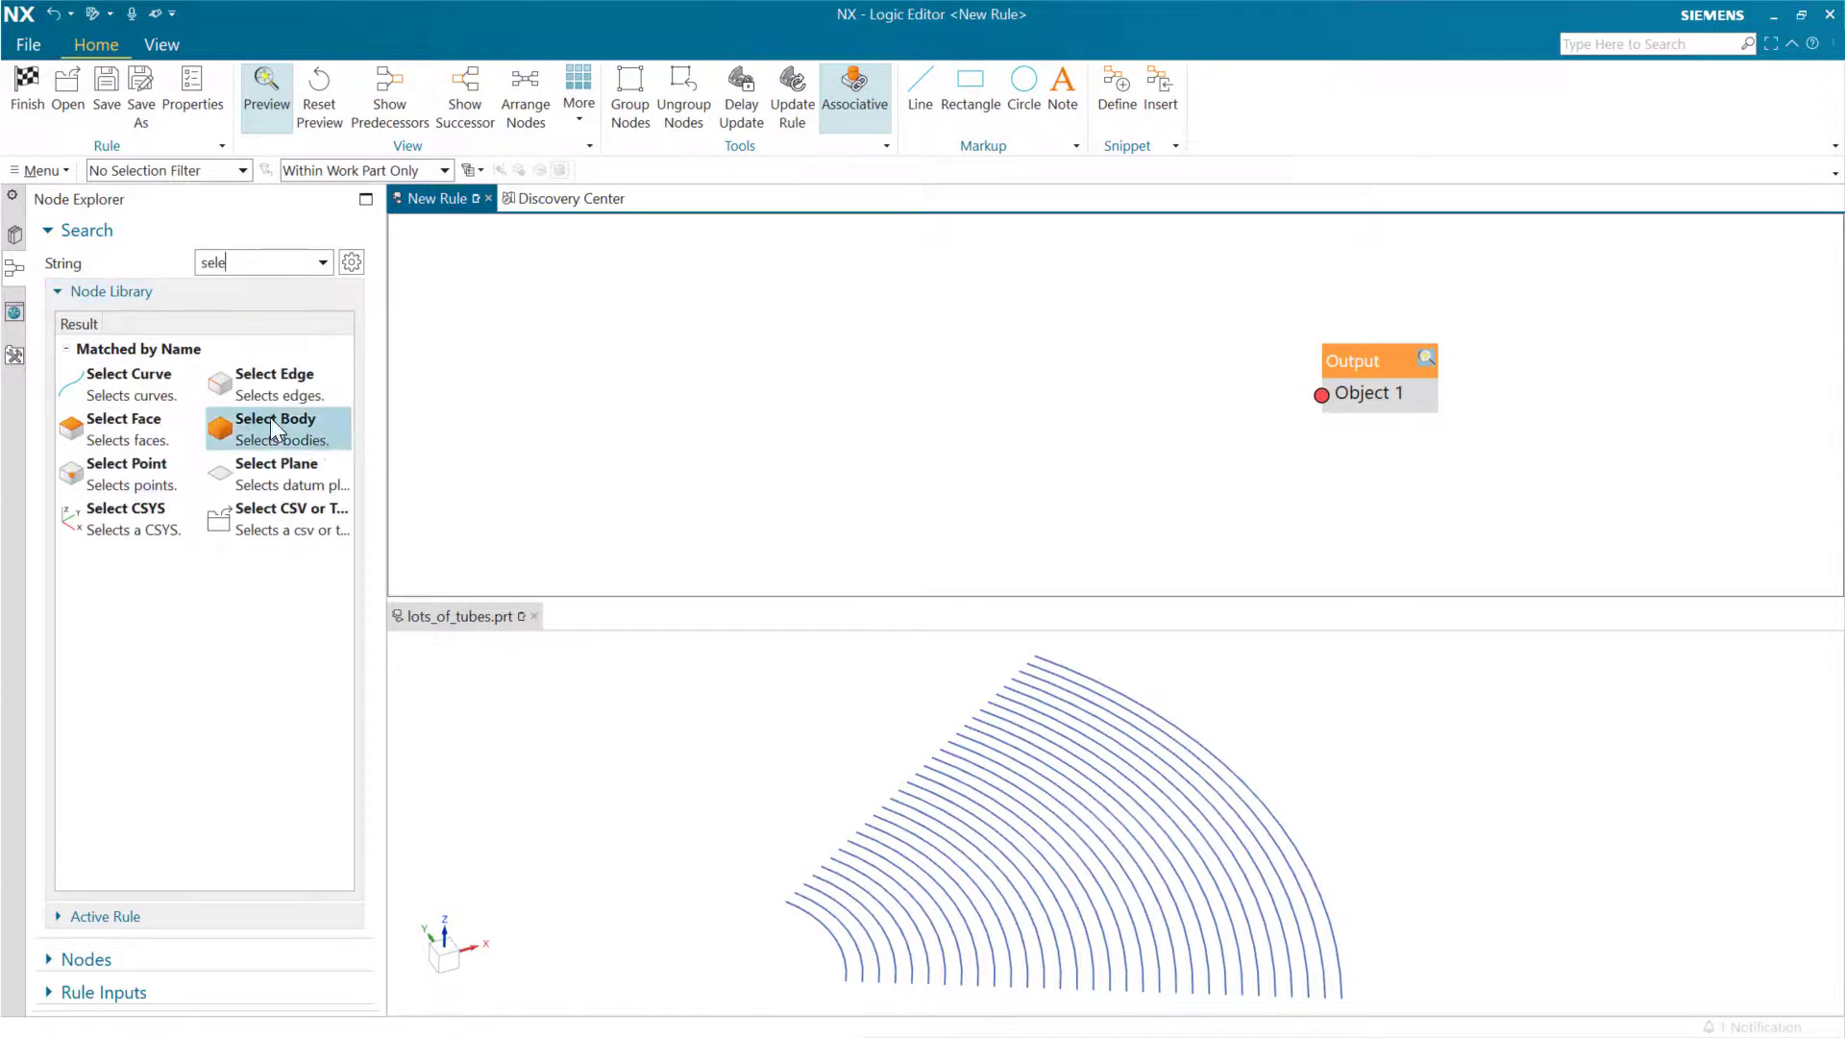
{"action": "left_click_drag", "start_coordinate": [269, 419], "coordinate": [651, 333]}
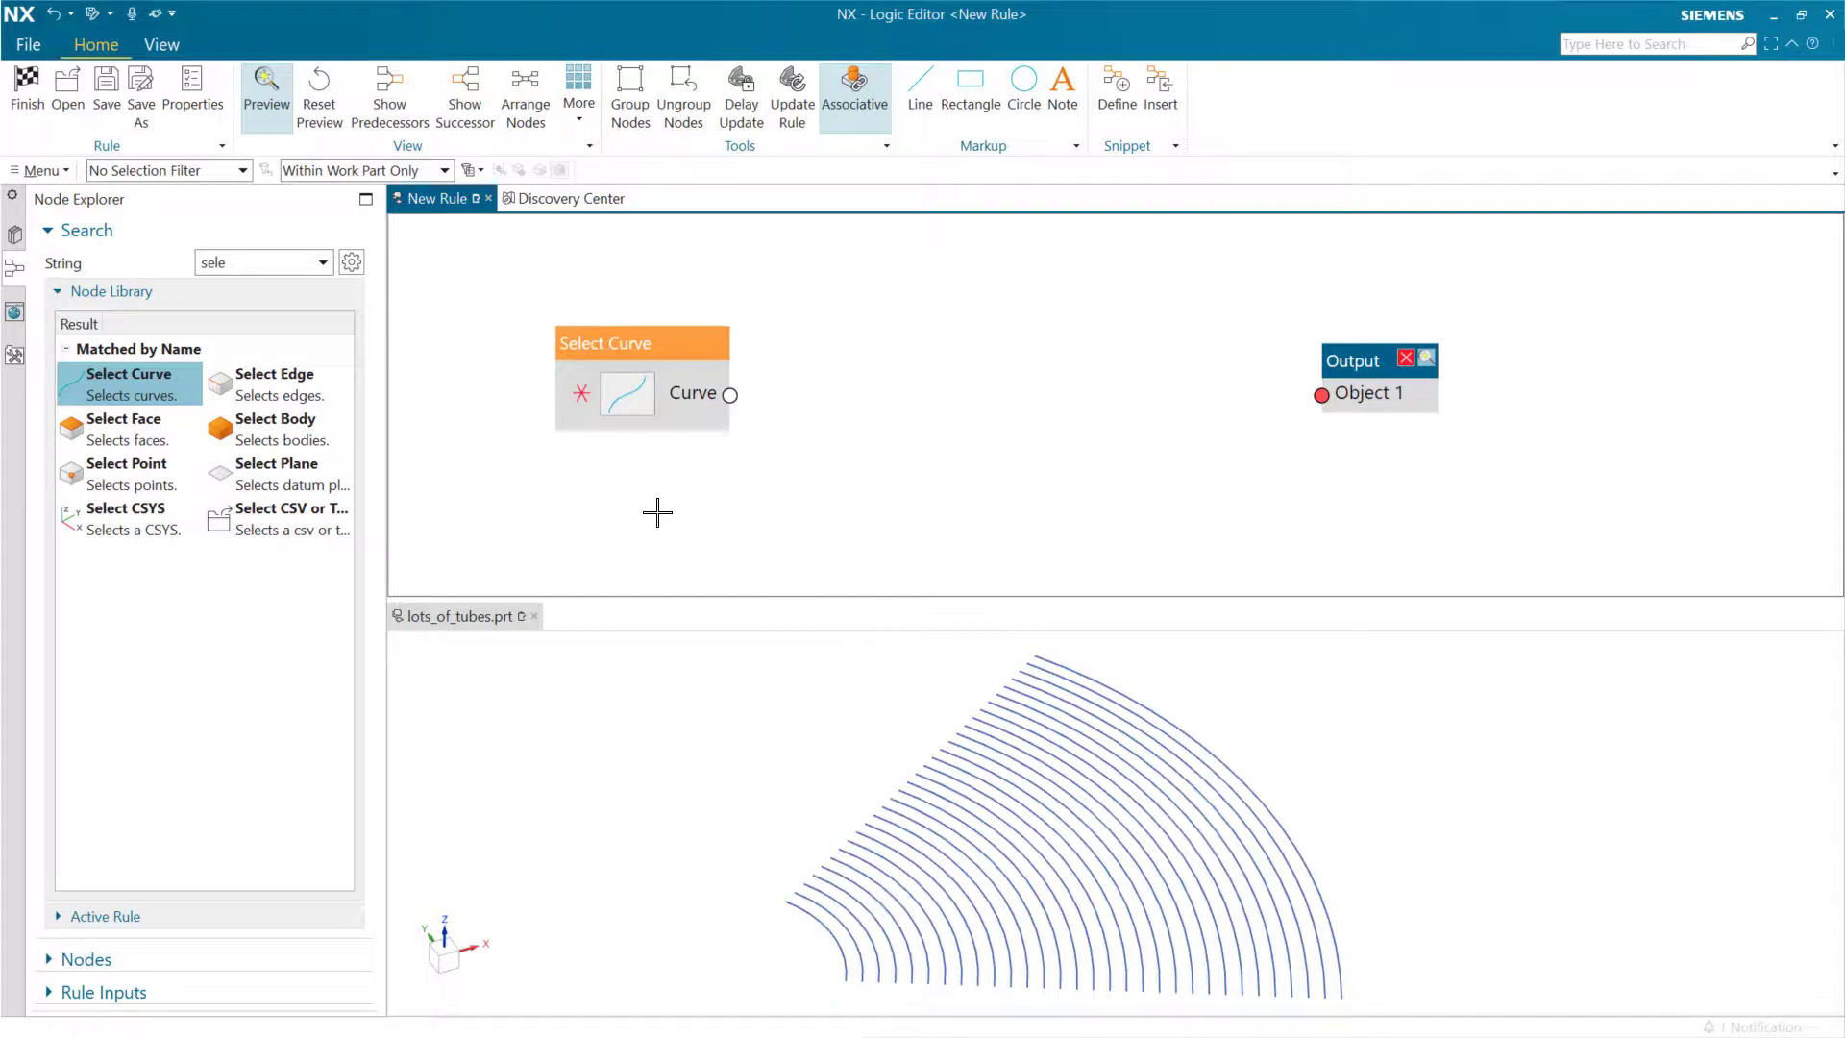
Add a Tube node between the Select Curve and Output nodes and connect the selected curve to its Curve input.
{"action": "double_click", "coordinate": [269, 261]}
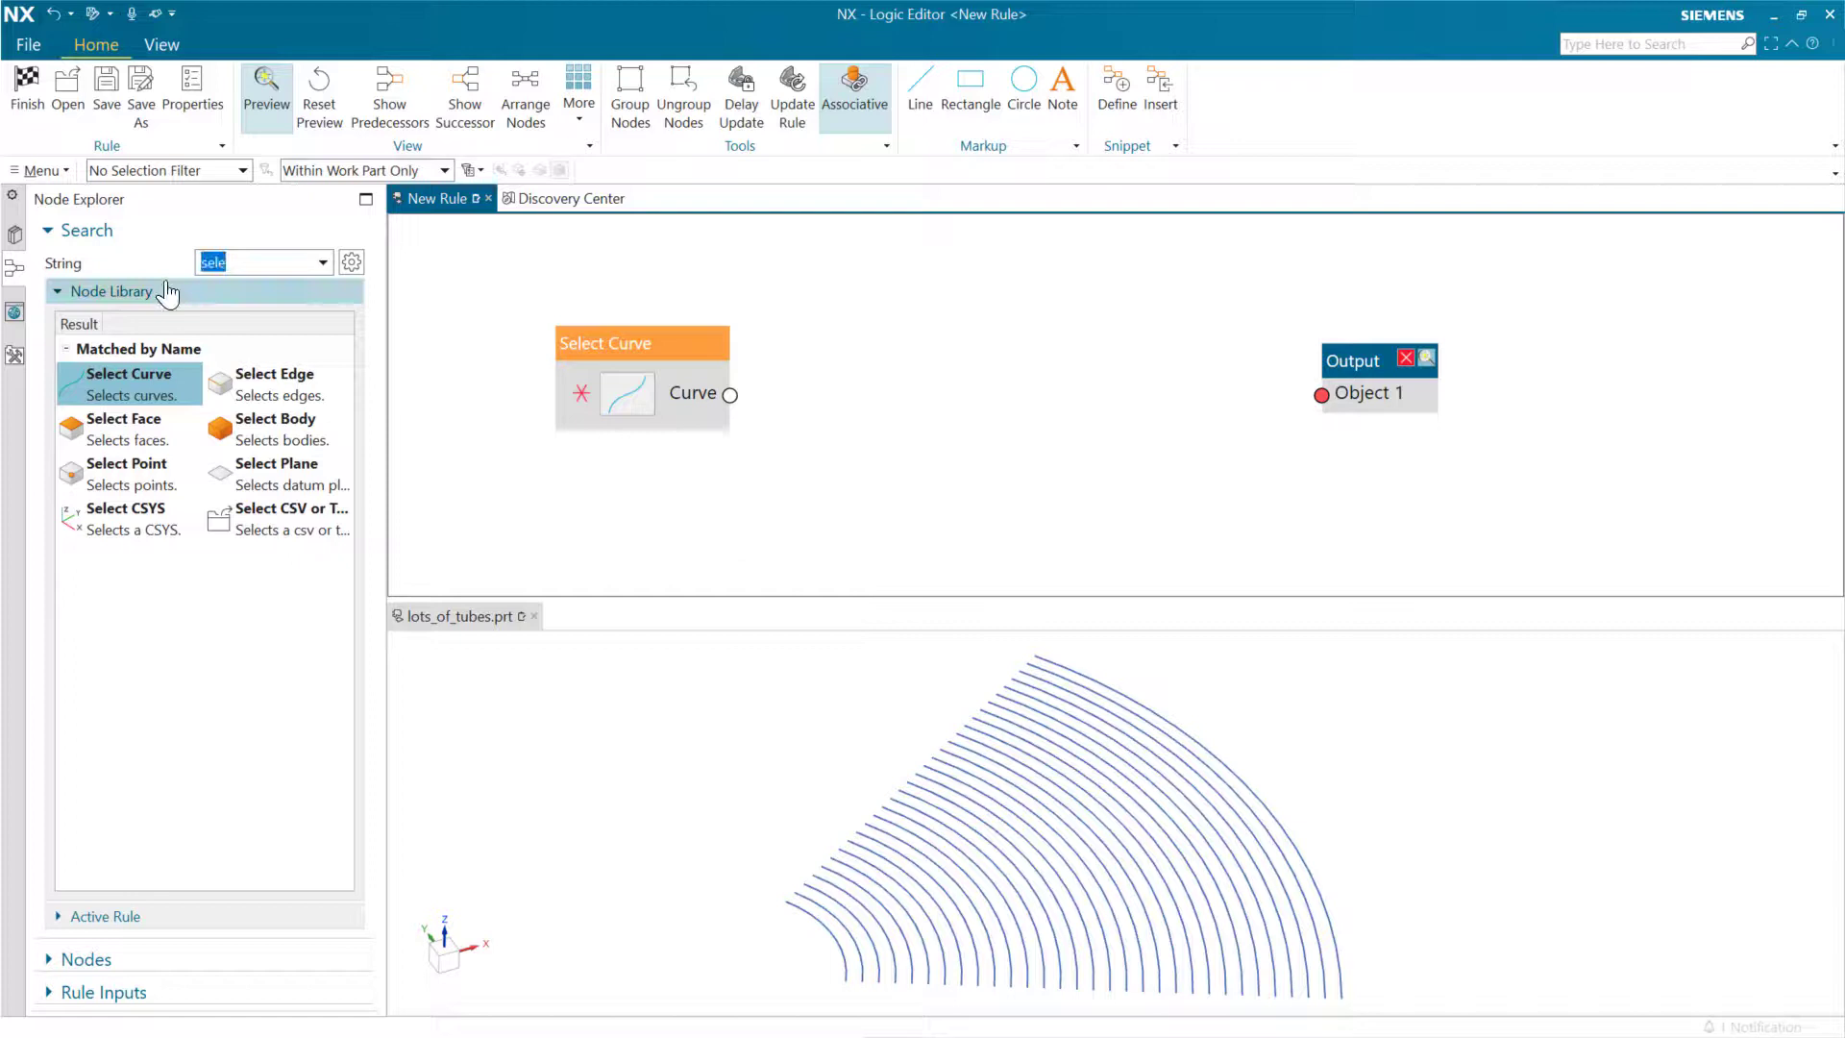
{"action": "type", "text": "tube"}
{"action": "left_click_drag", "start_coordinate": [105, 385], "coordinate": [995, 357]}
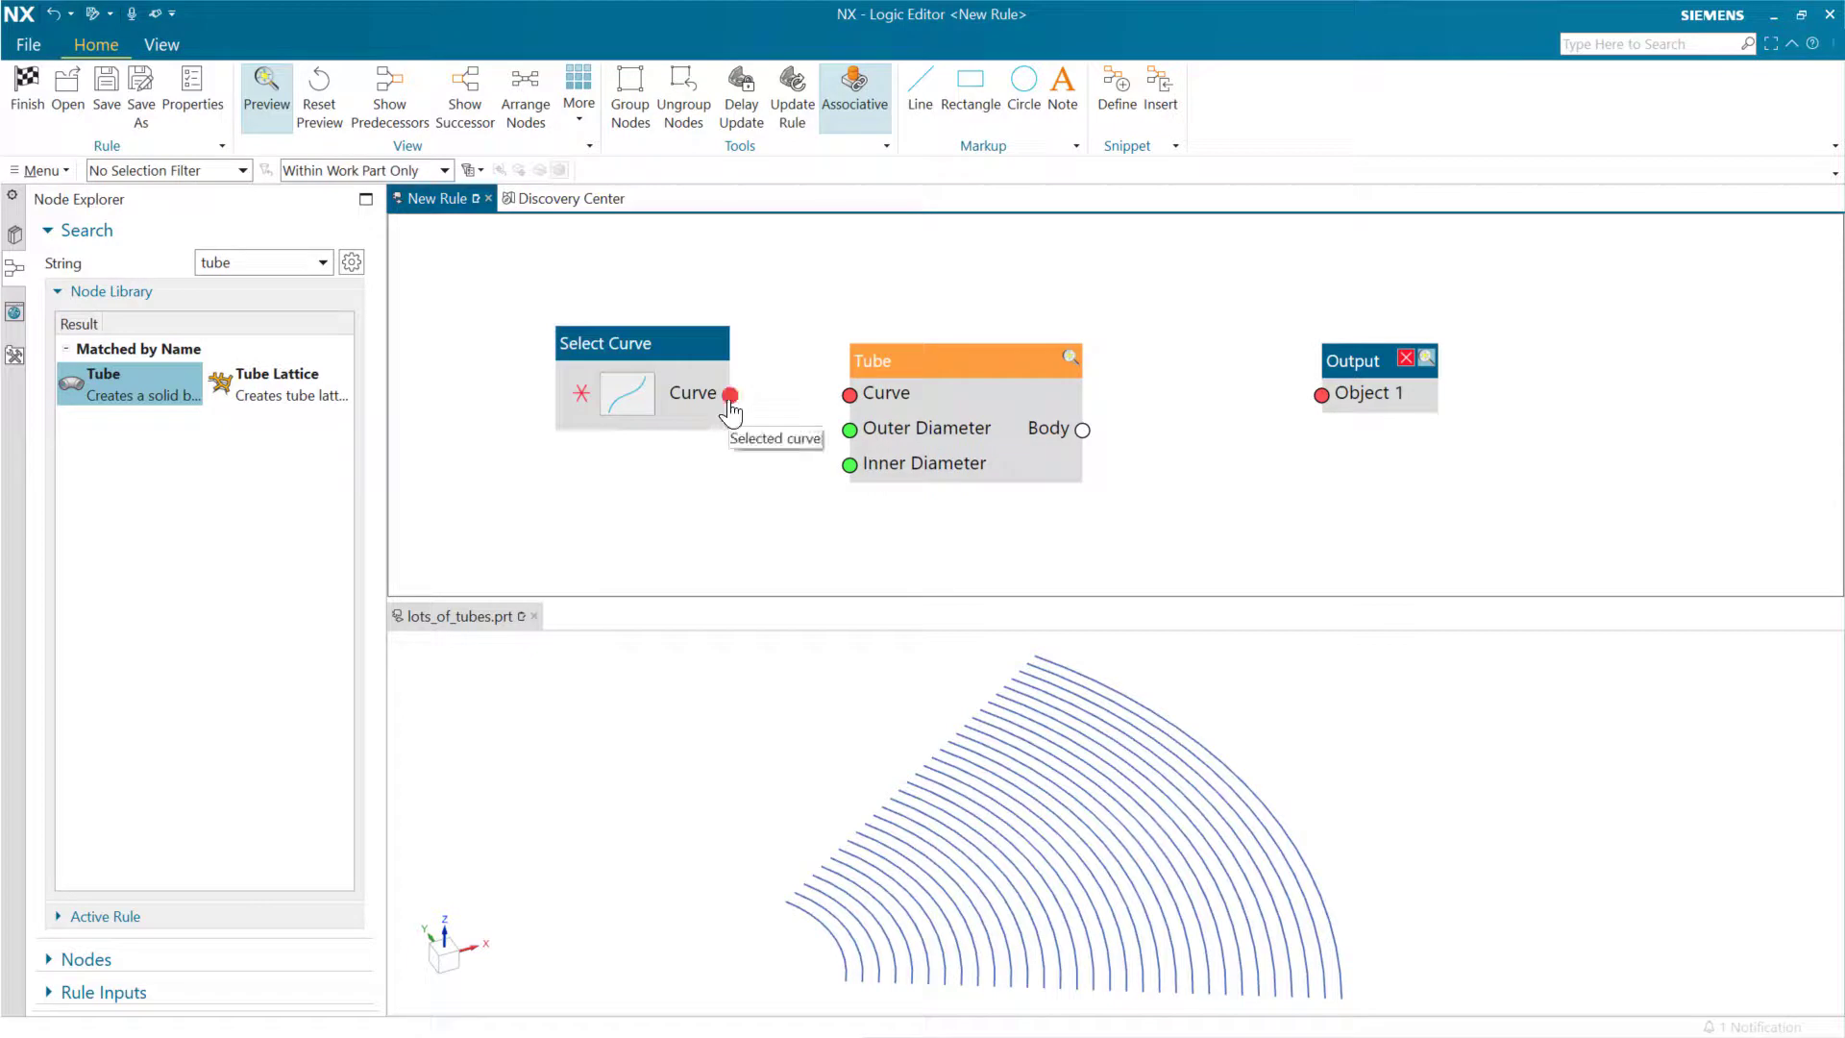
{"action": "left_click_drag", "start_coordinate": [731, 395], "coordinate": [850, 408]}
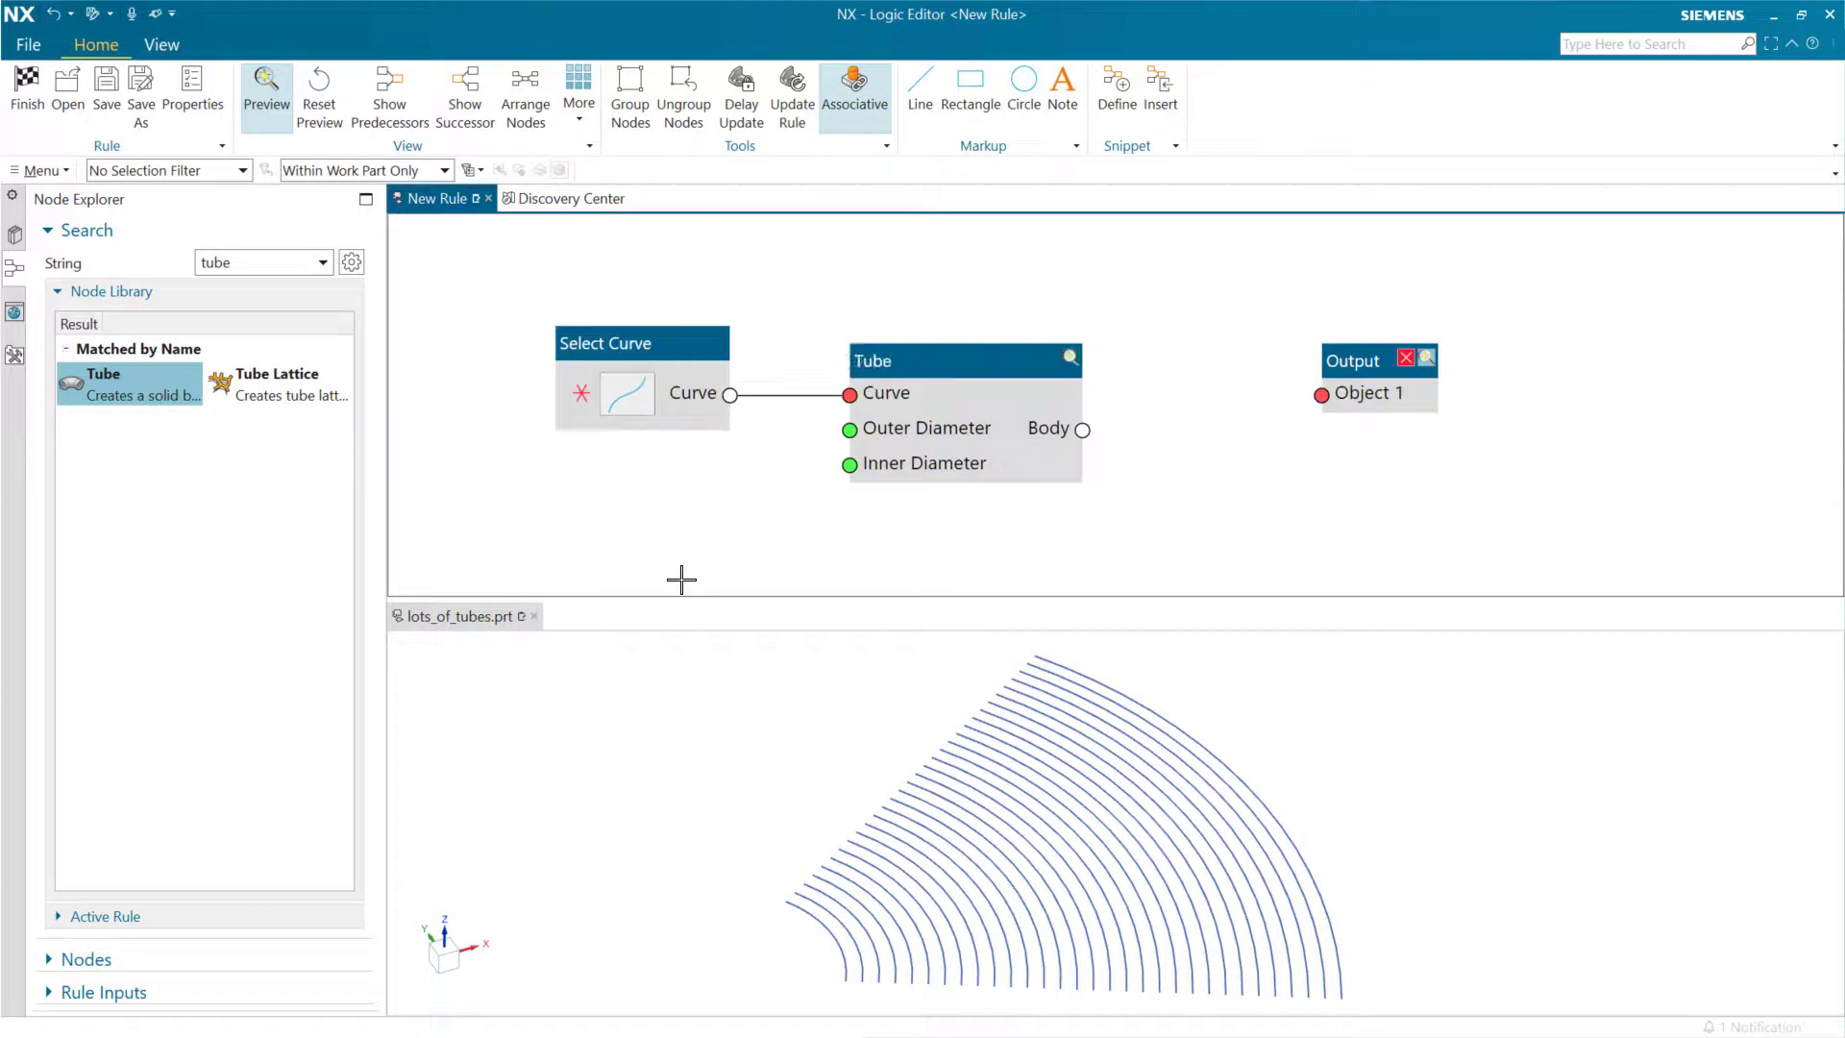
Generate the diameter input nodes for the Tube node and set the Outer Diameter to 1.
{"action": "right_click", "coordinate": [969, 363]}
{"action": "left_click", "coordinate": [1023, 396]}
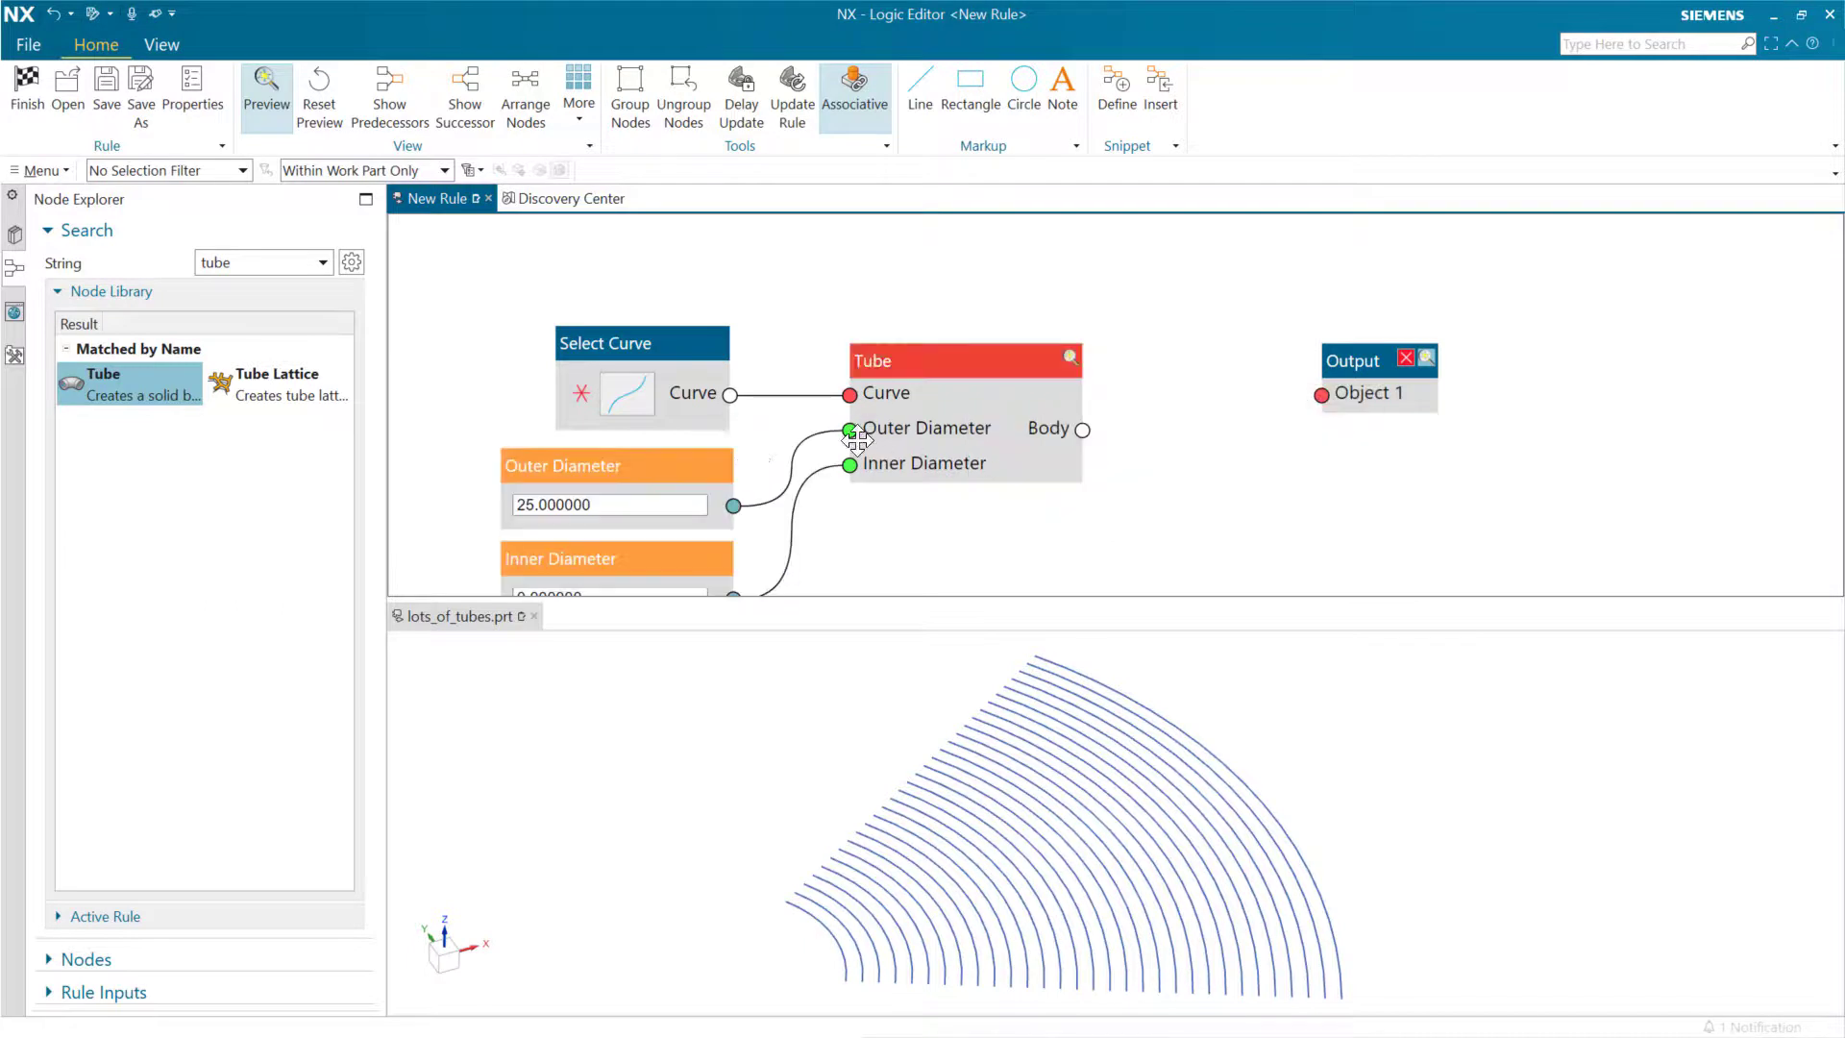
{"action": "left_click_drag", "start_coordinate": [673, 504], "coordinate": [454, 506]}
{"action": "type", "text": "1"}
{"action": "key", "text": "Tab"}
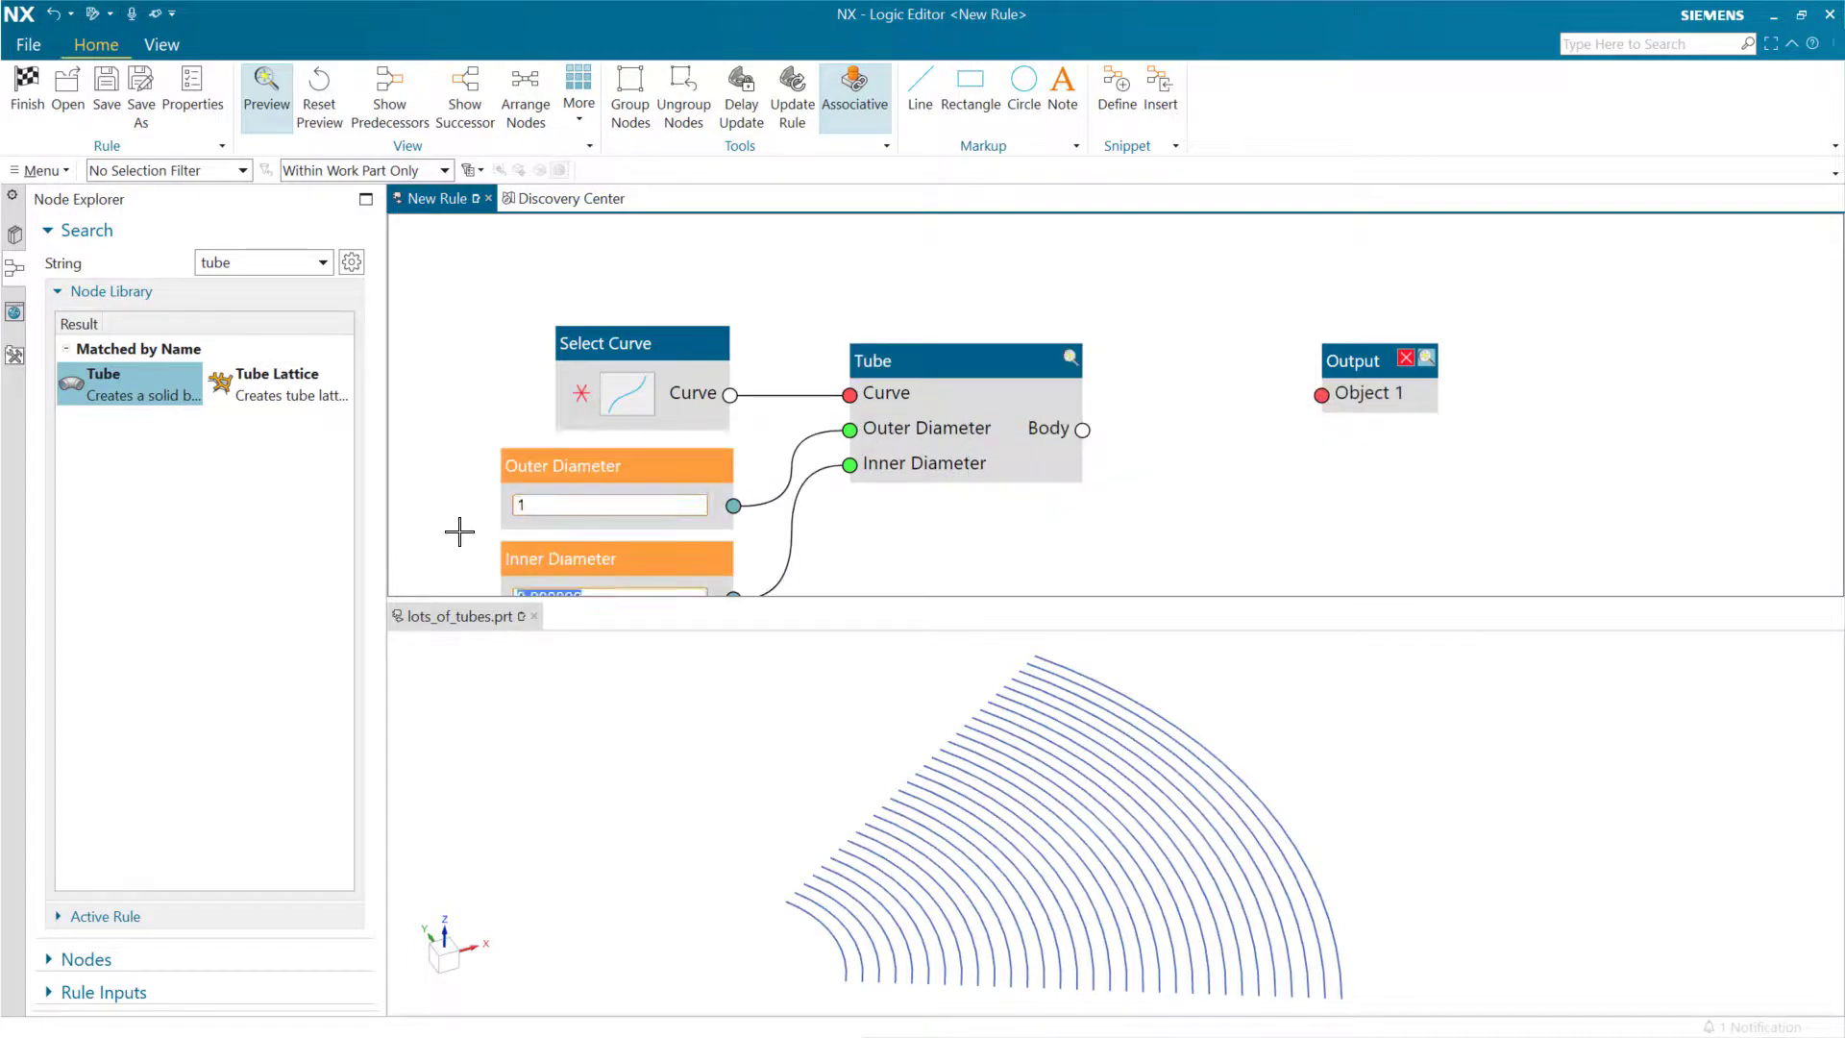
Move the Output node closer in line with the Tube node and connect the tube's Body to Object 1.
{"action": "scroll", "coordinate": [613, 532], "scroll_direction": "down", "scroll_amount": 1}
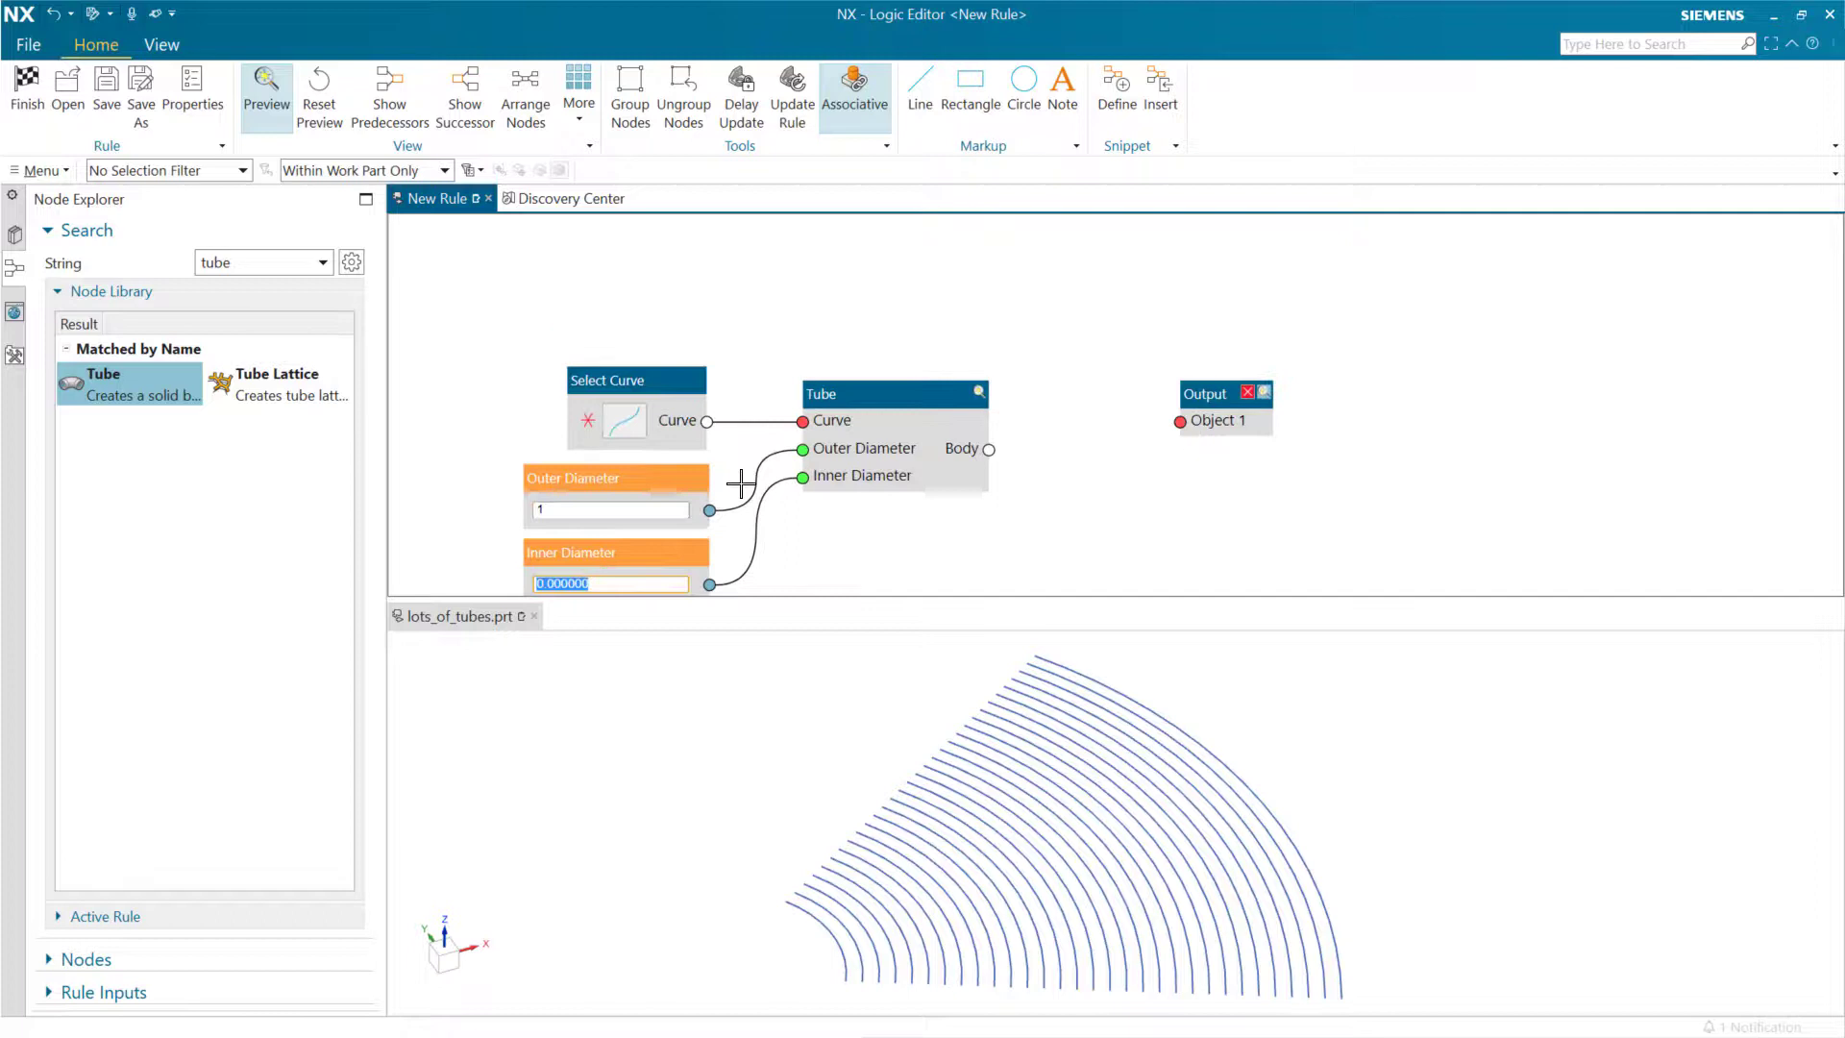
{"action": "scroll", "coordinate": [741, 483], "scroll_direction": "up", "scroll_amount": 1}
{"action": "middle_click_drag", "start_coordinate": [832, 480], "coordinate": [938, 404]}
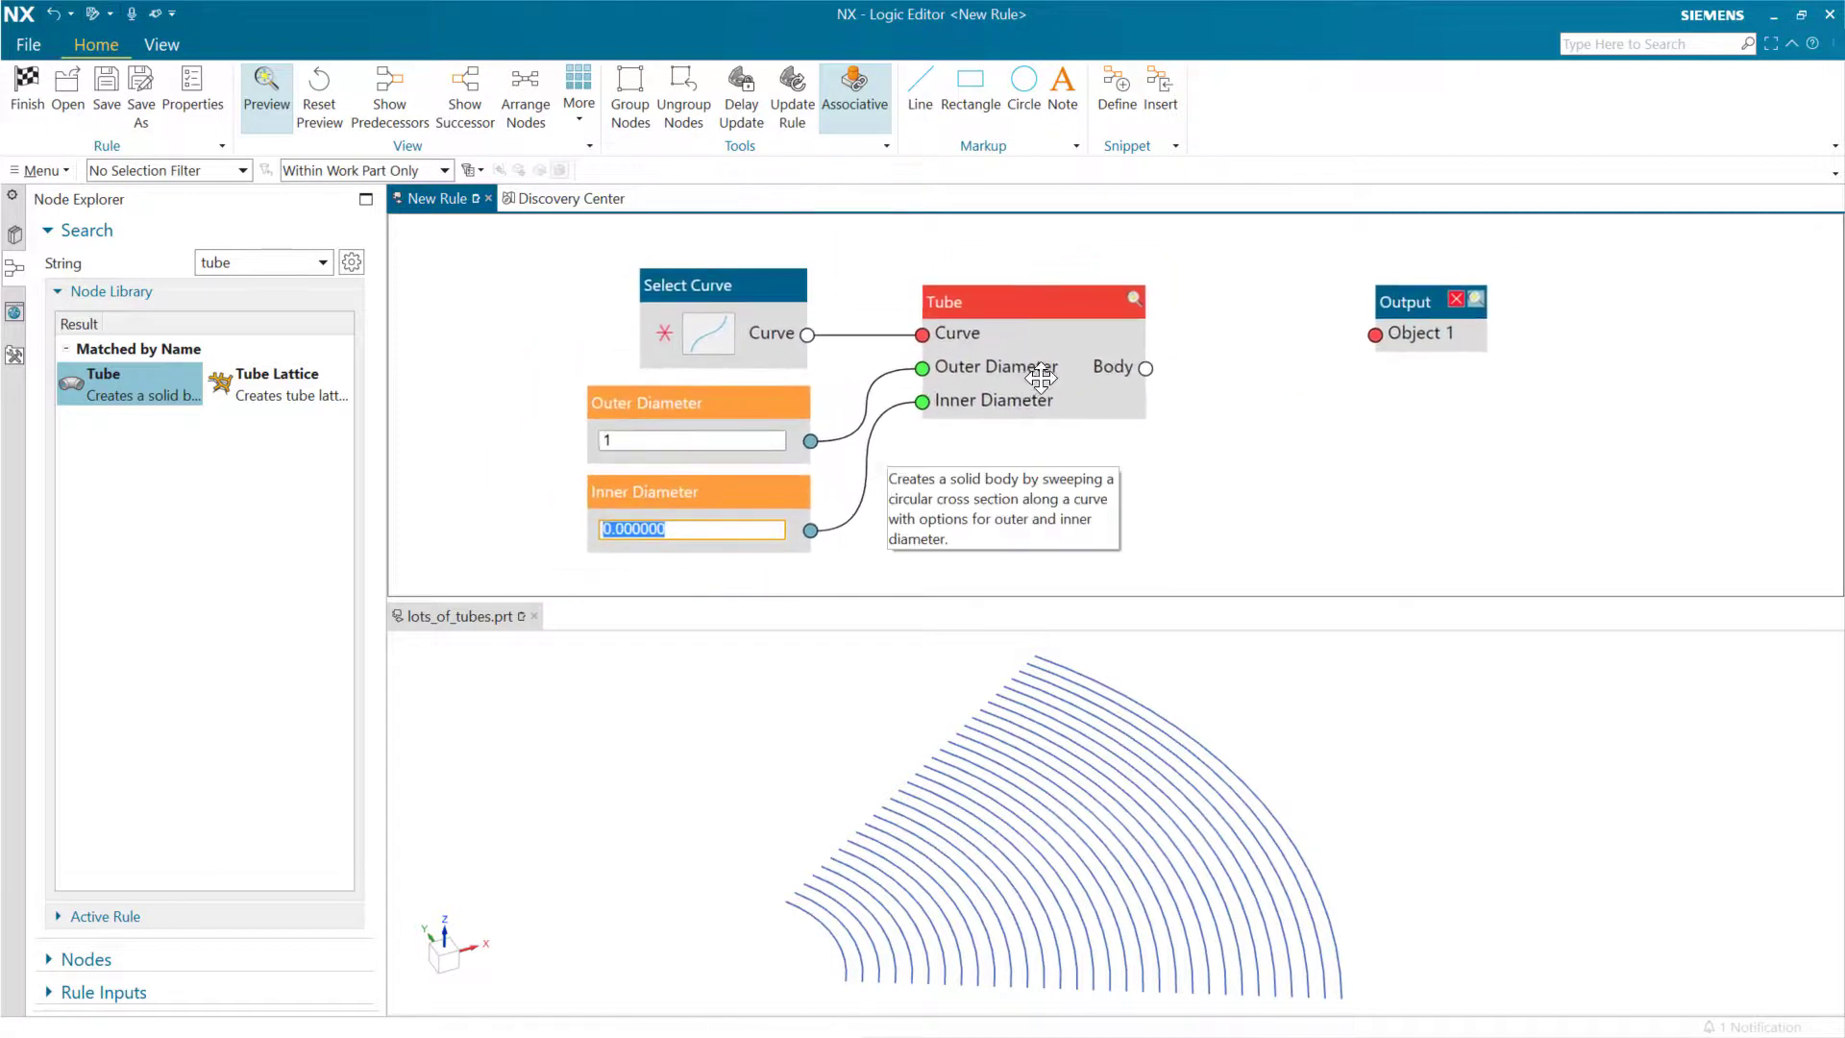
{"action": "left_click_drag", "start_coordinate": [1401, 313], "coordinate": [1351, 347]}
{"action": "left_click_drag", "start_coordinate": [1146, 371], "coordinate": [1325, 369]}
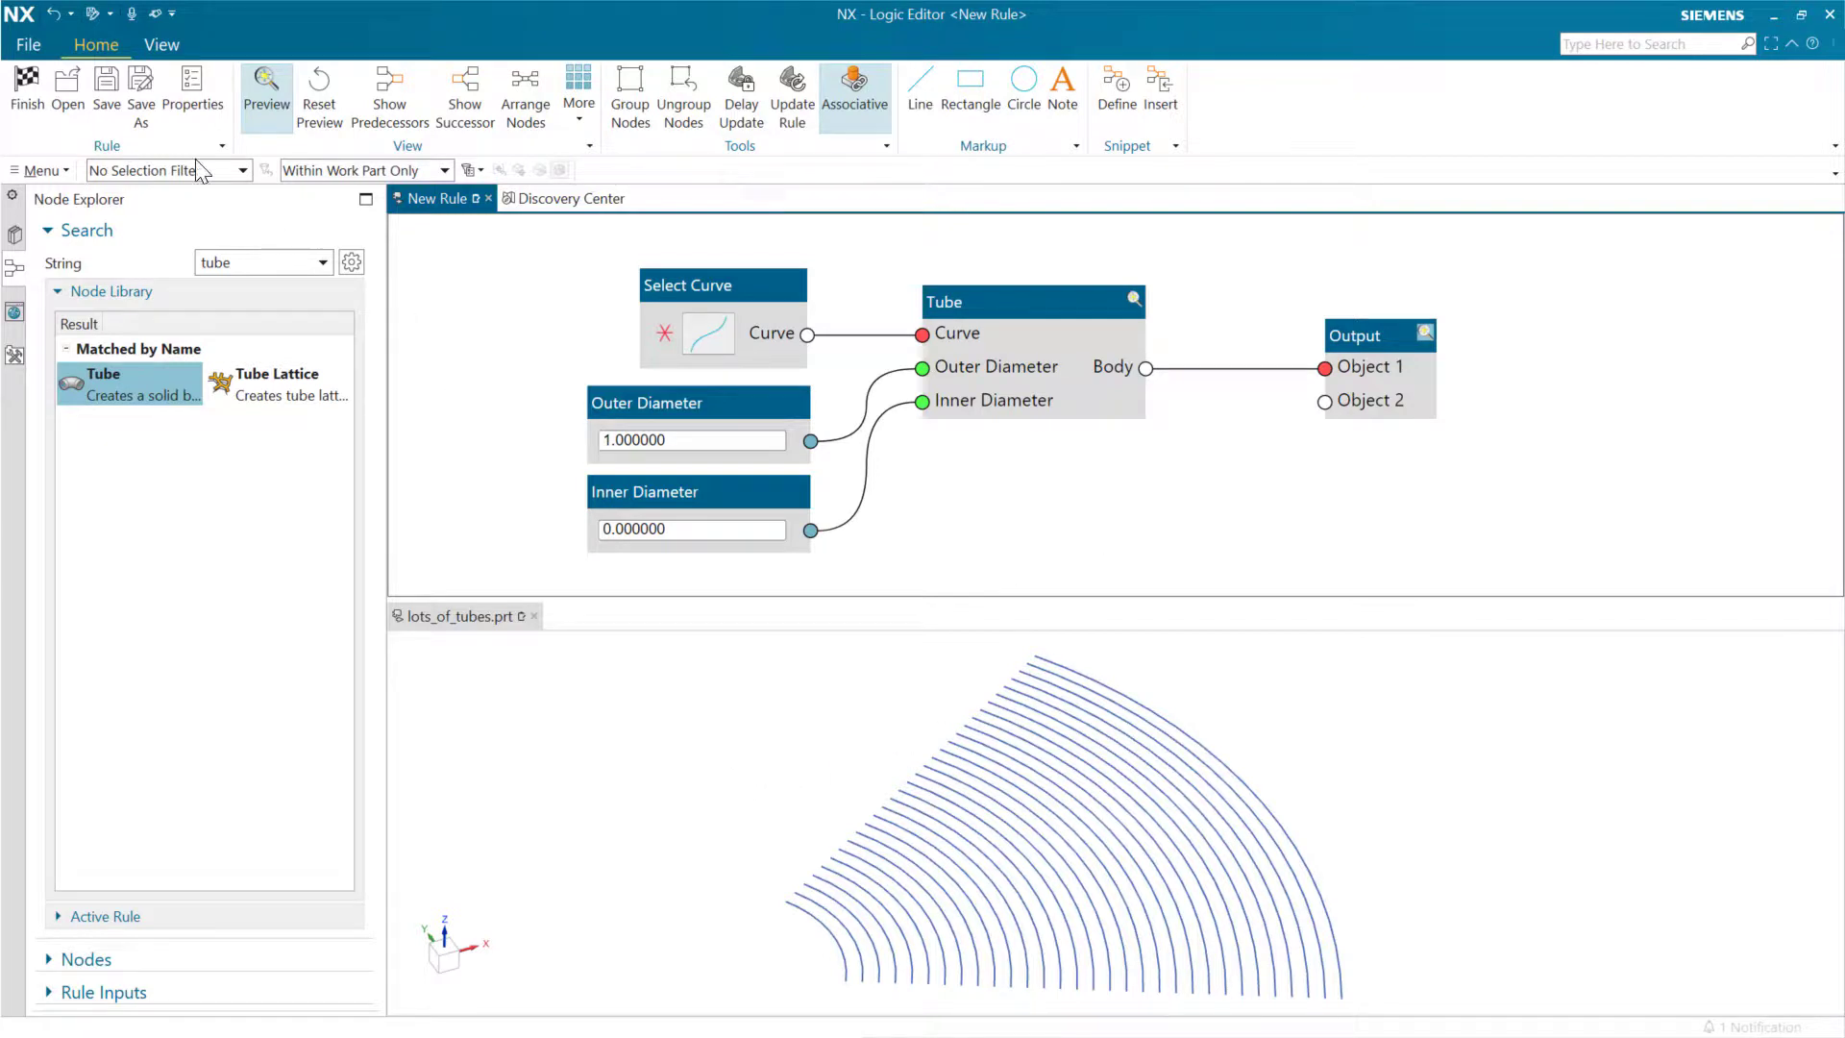
Save the rule in TBA Logical Rules as "Lots of Tubes" with the description "Enable multi-select for Tubes".
{"action": "left_click", "coordinate": [142, 108]}
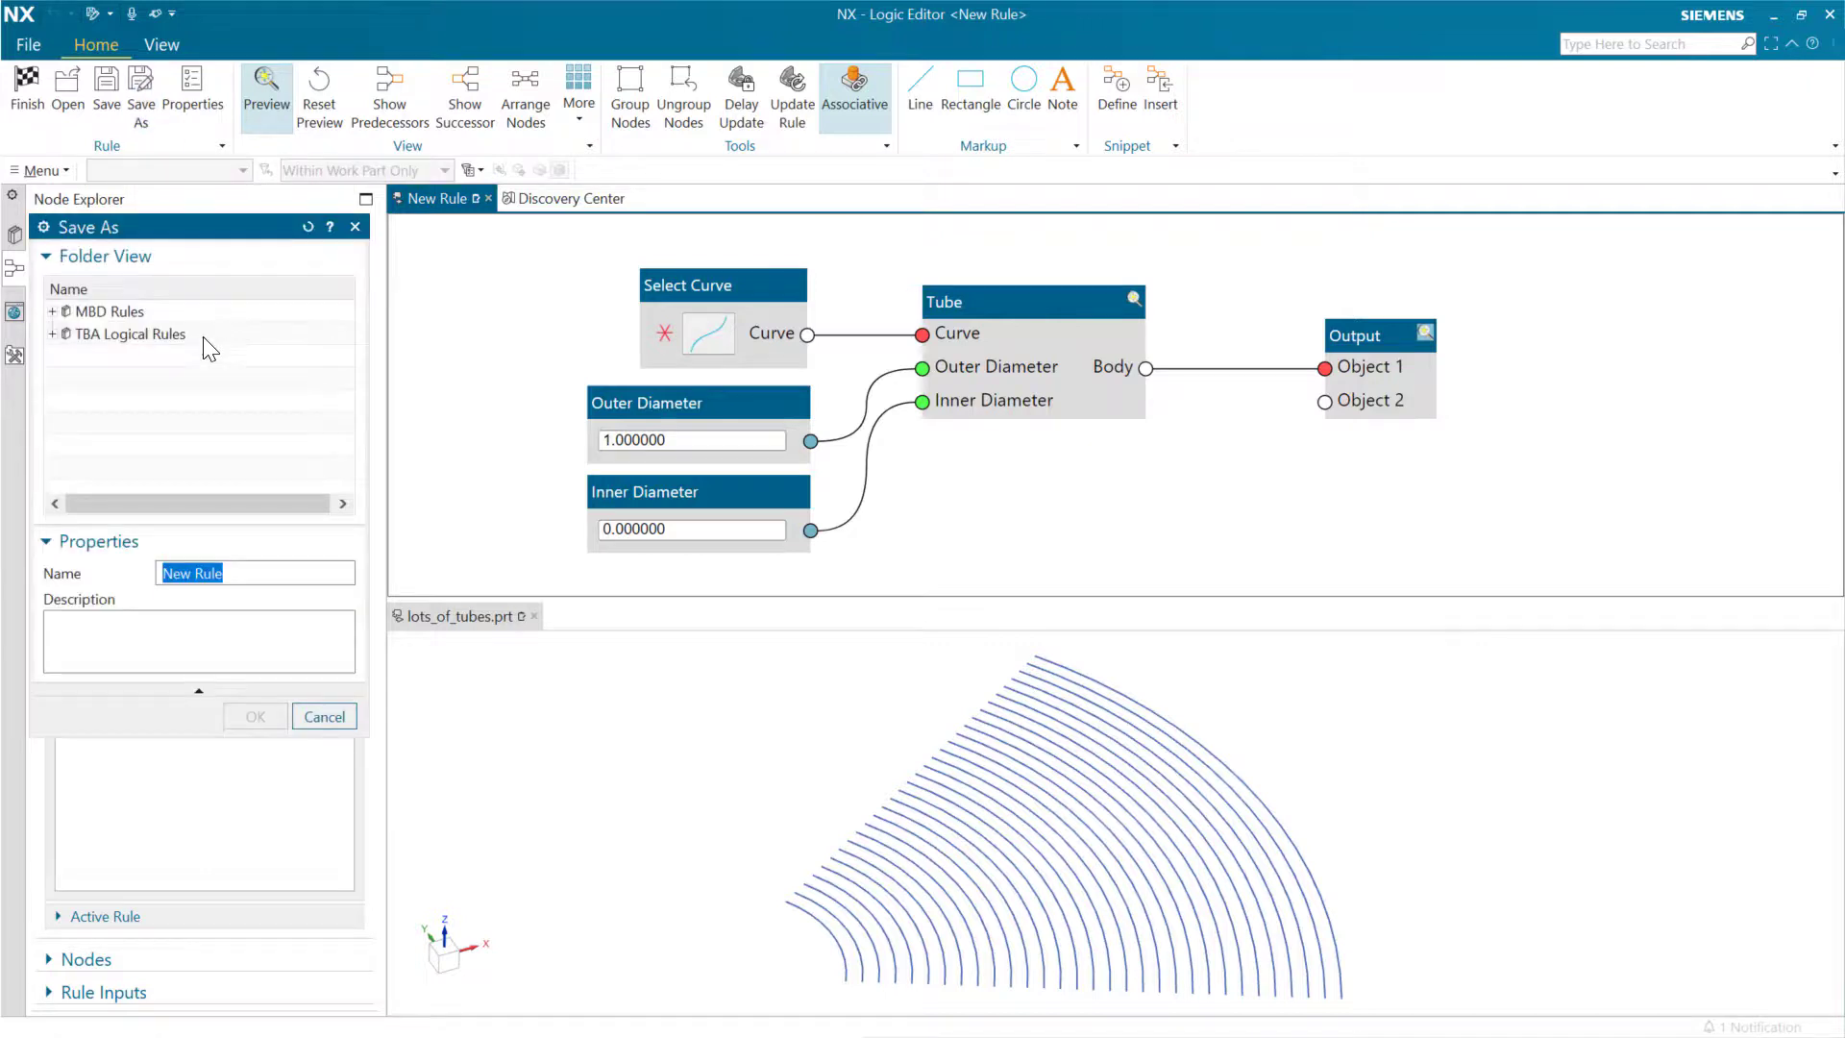
{"action": "left_click", "coordinate": [150, 332]}
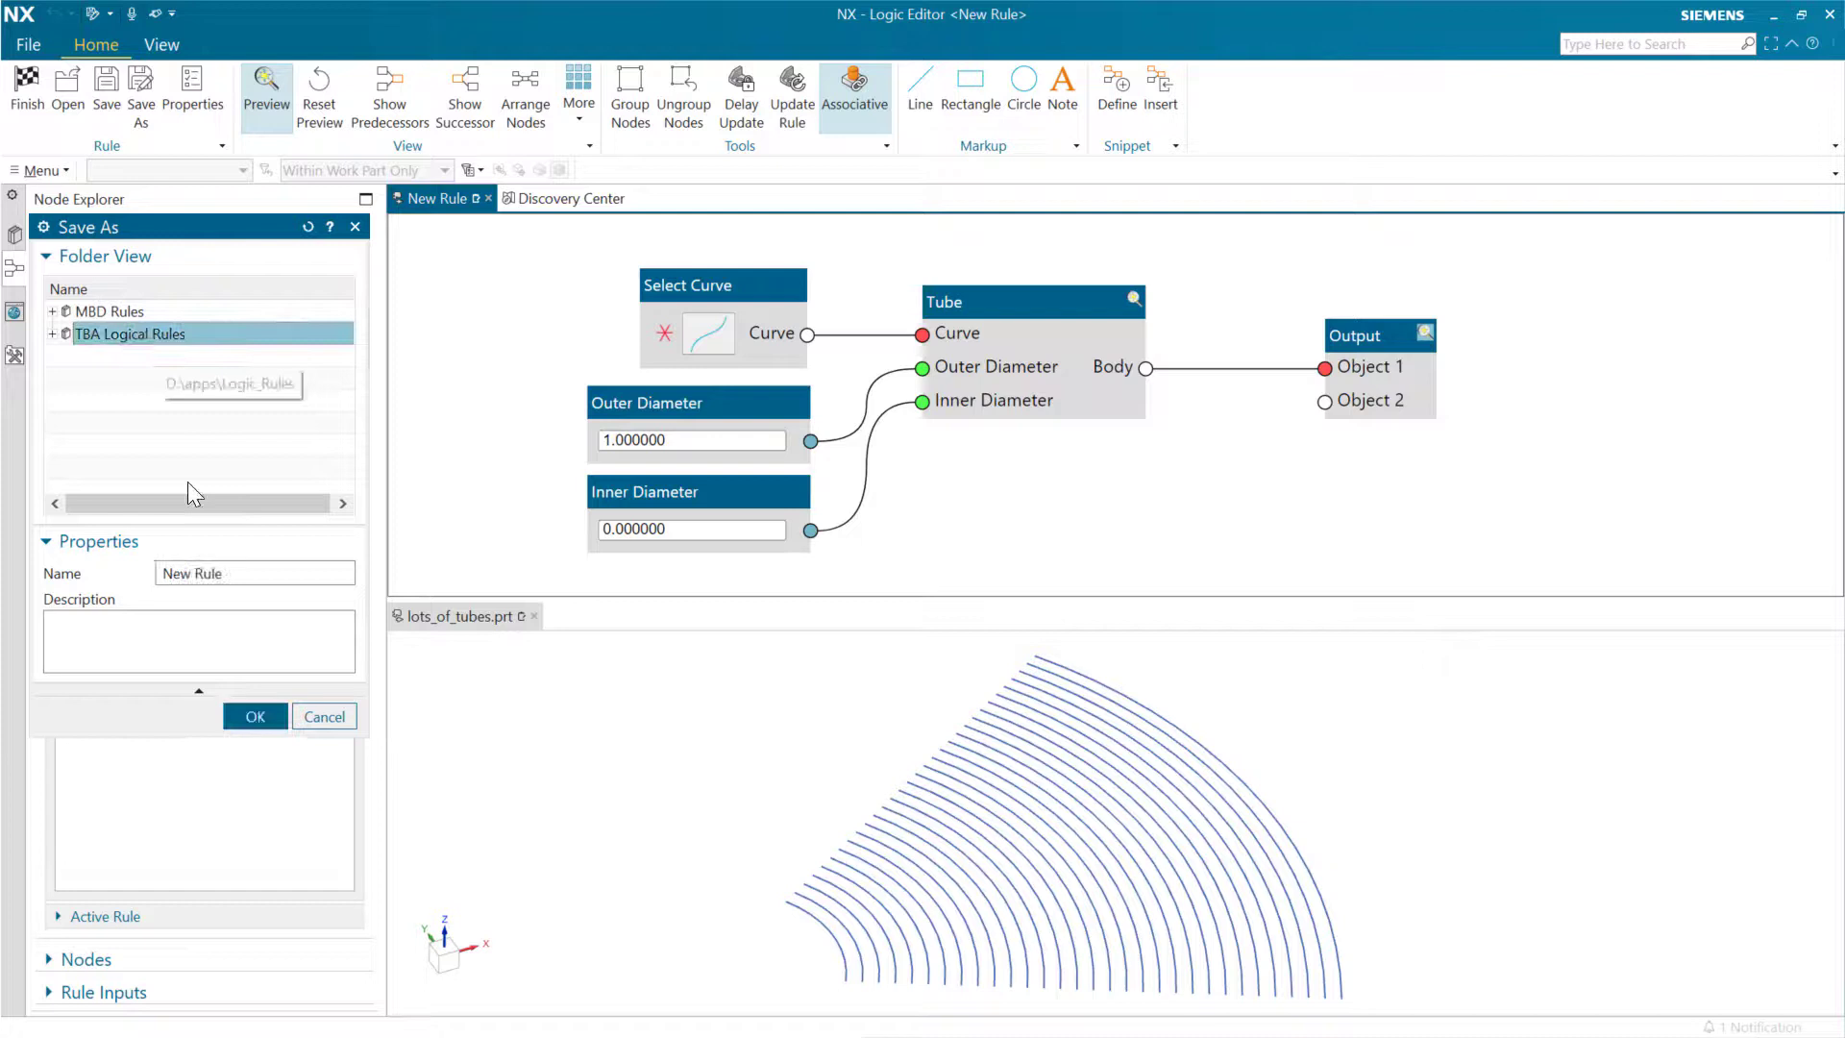
{"action": "left_click_drag", "start_coordinate": [234, 574], "coordinate": [113, 584]}
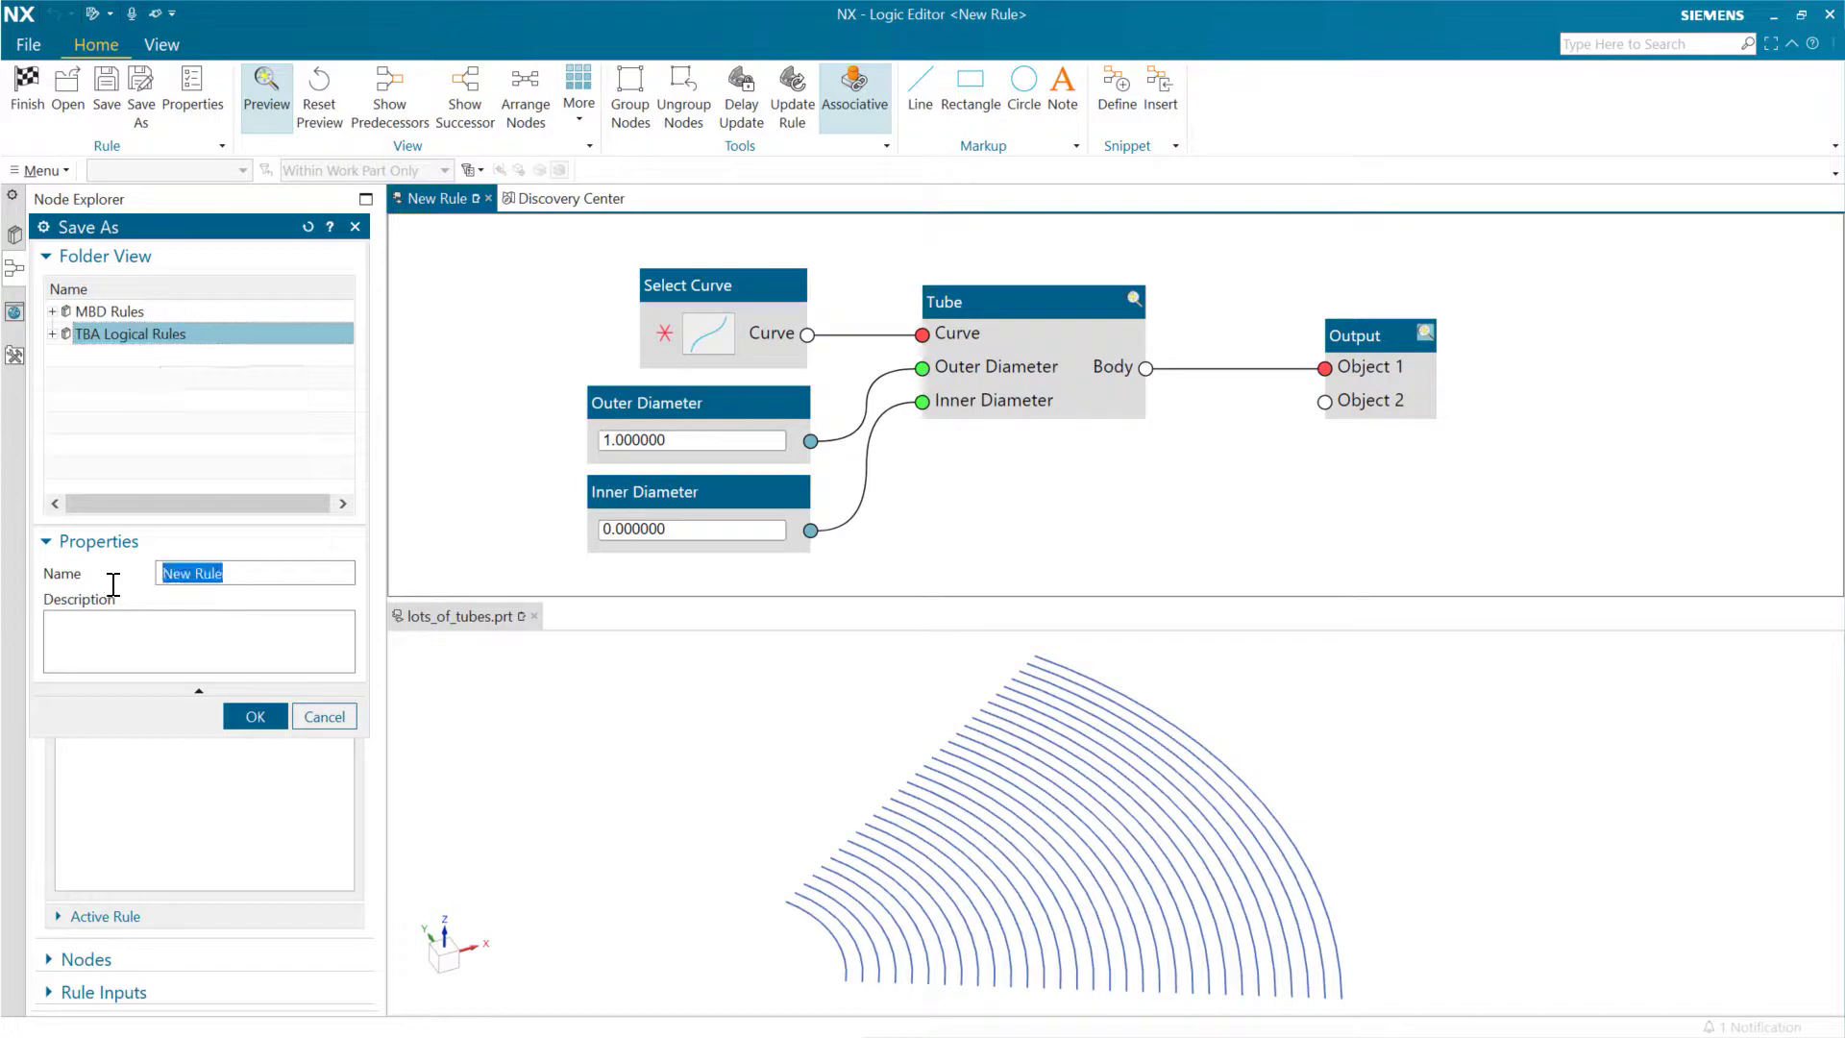
{"action": "type", "text": "Lots of Tubes"}
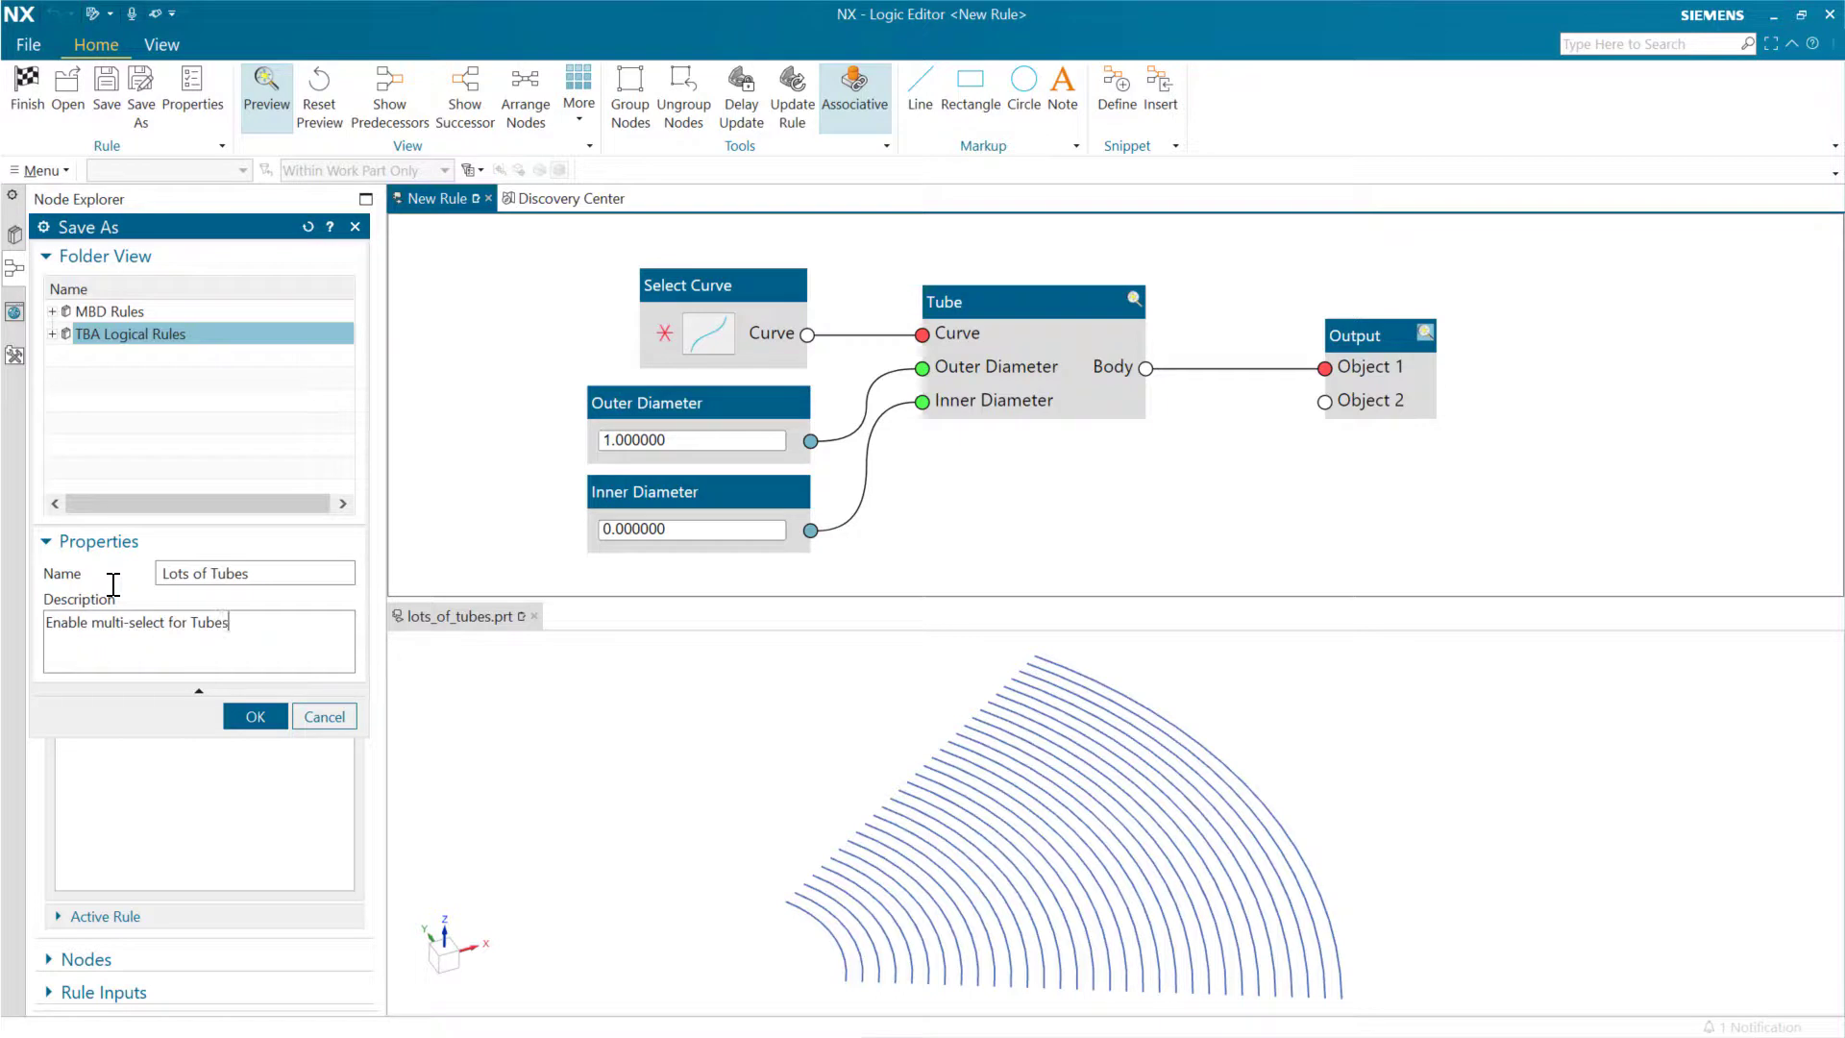
{"action": "left_click", "coordinate": [255, 716]}
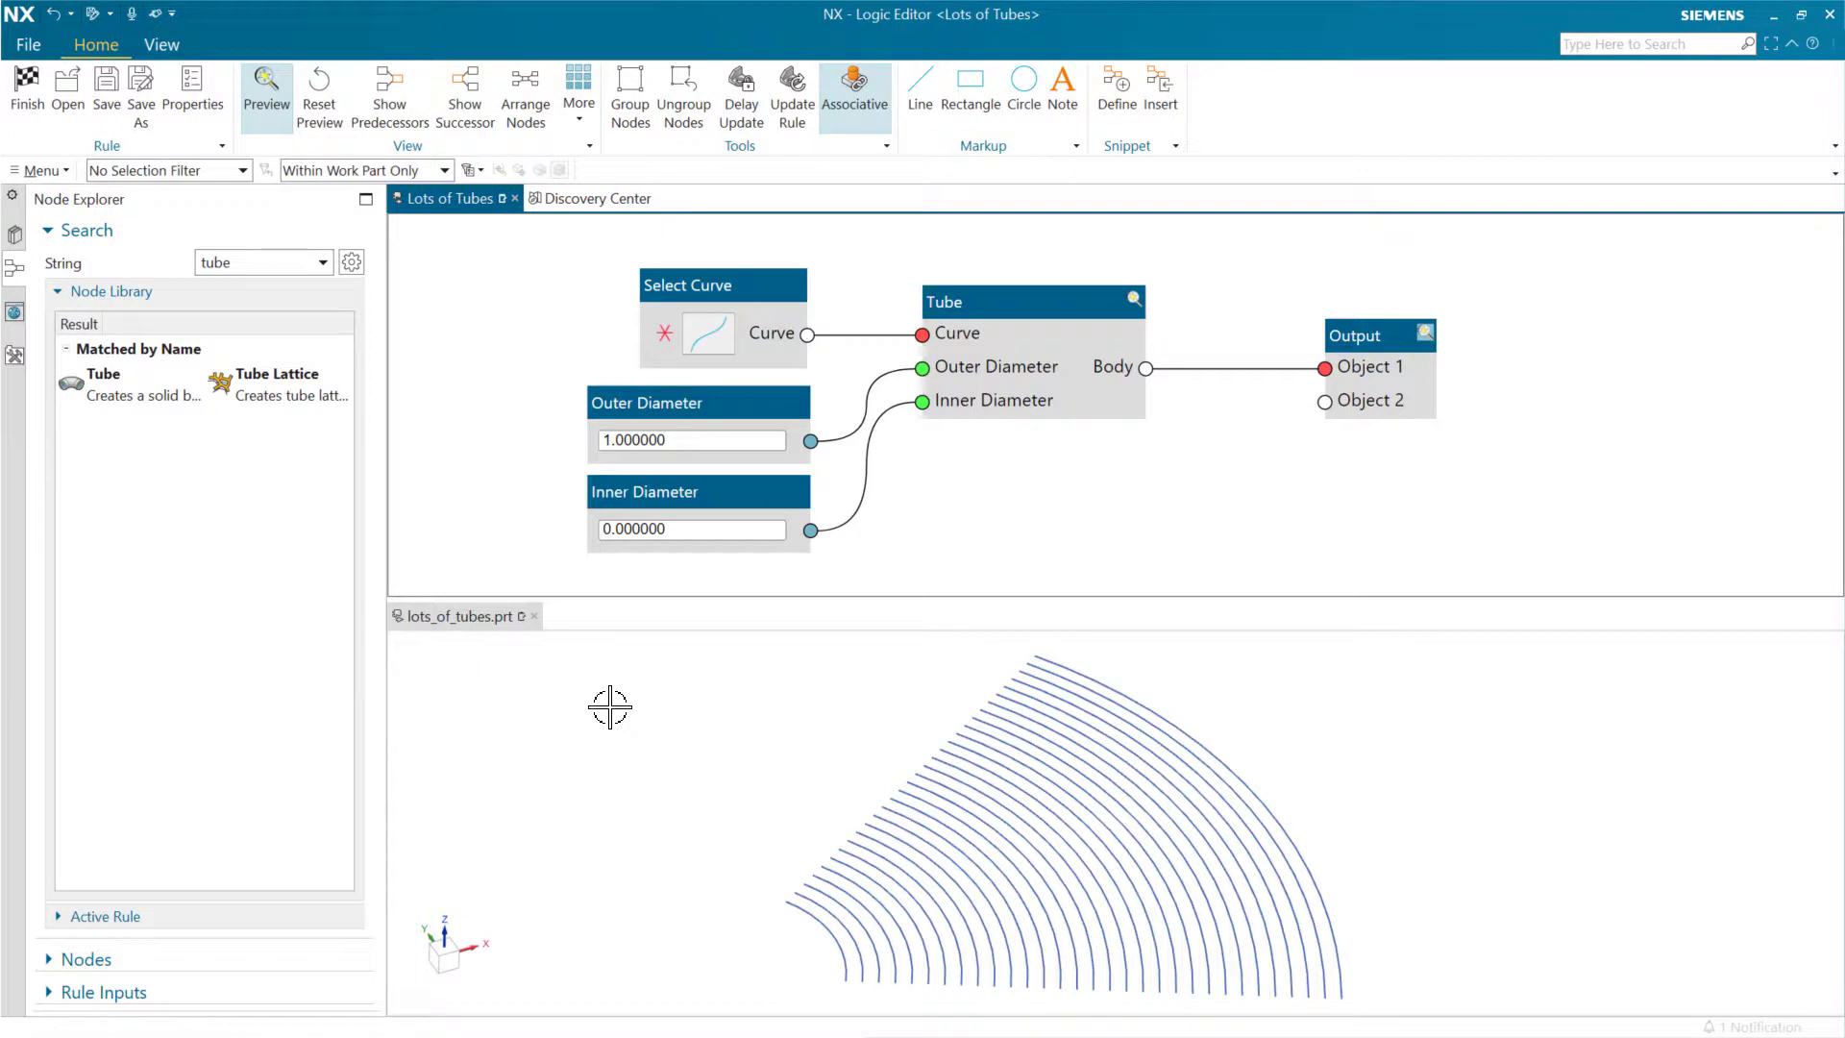
Assign all the arcs in the part as input curves of the Select Curve node.
{"action": "left_click", "coordinate": [709, 333]}
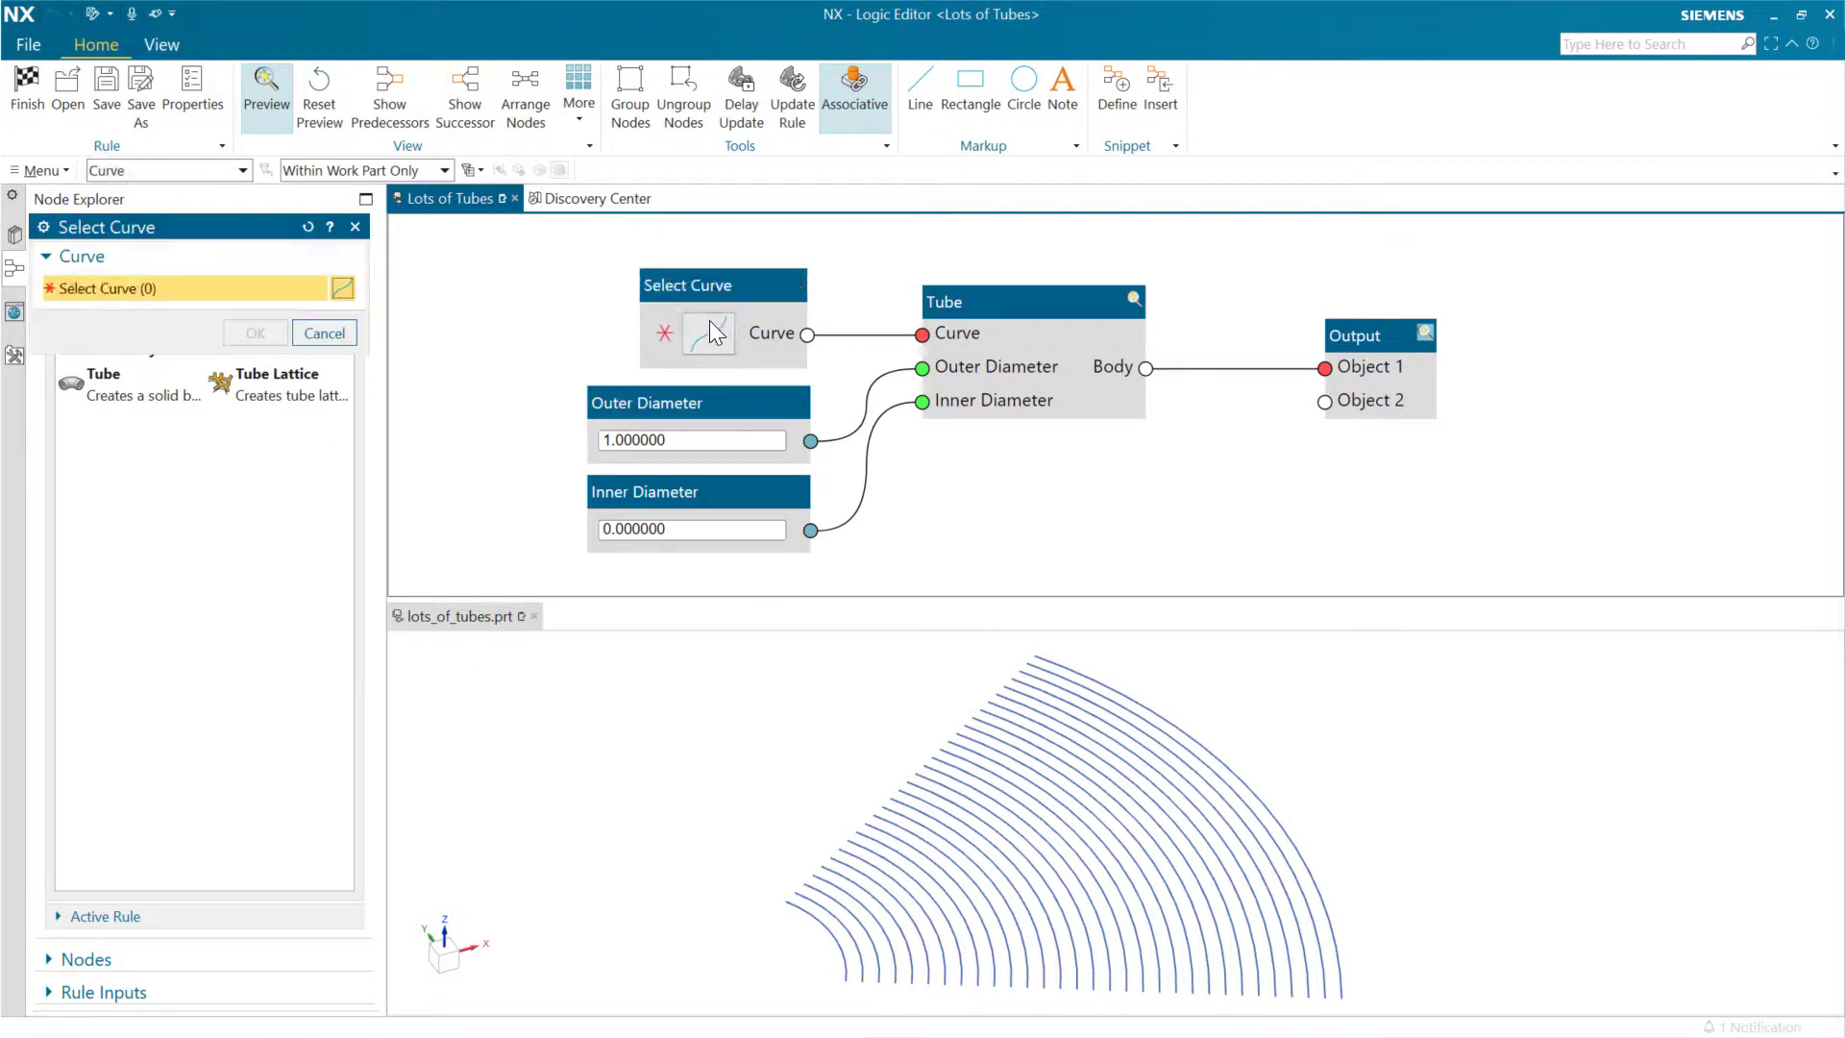
{"action": "left_click_drag", "start_coordinate": [743, 1001], "coordinate": [1396, 649]}
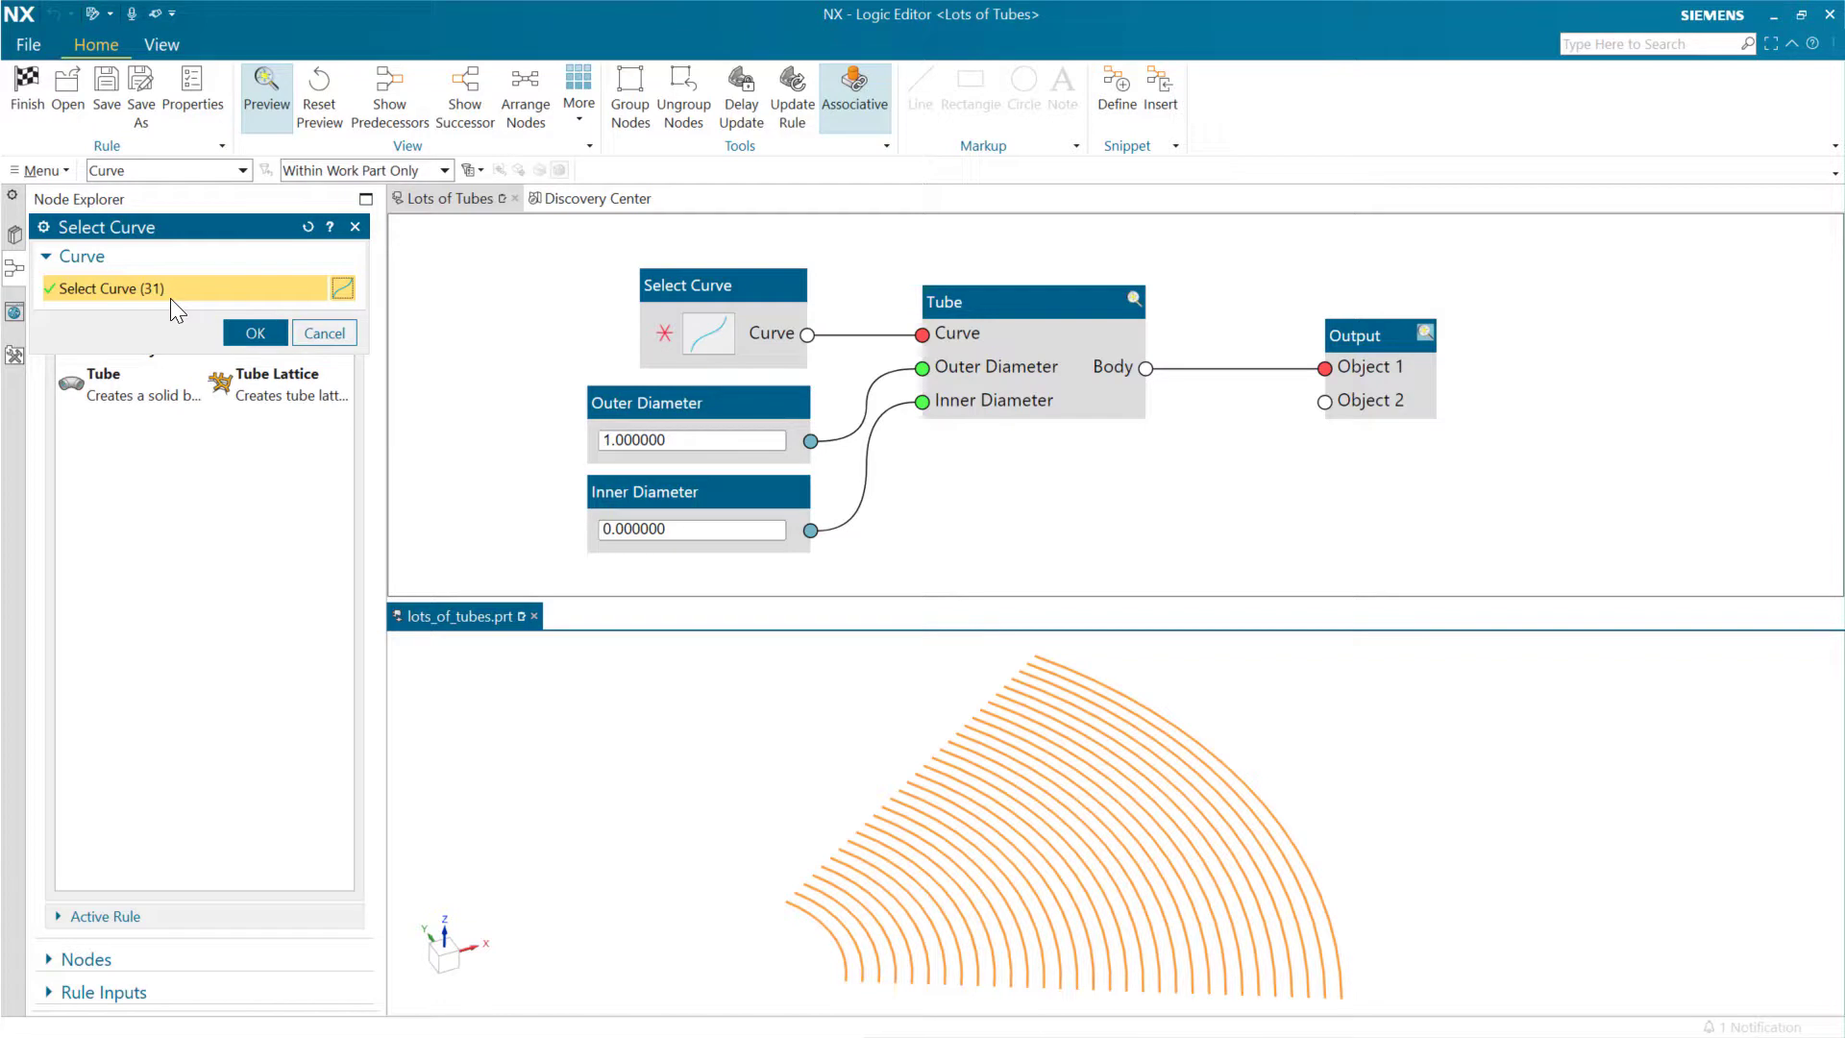
{"action": "left_click", "coordinate": [254, 332]}
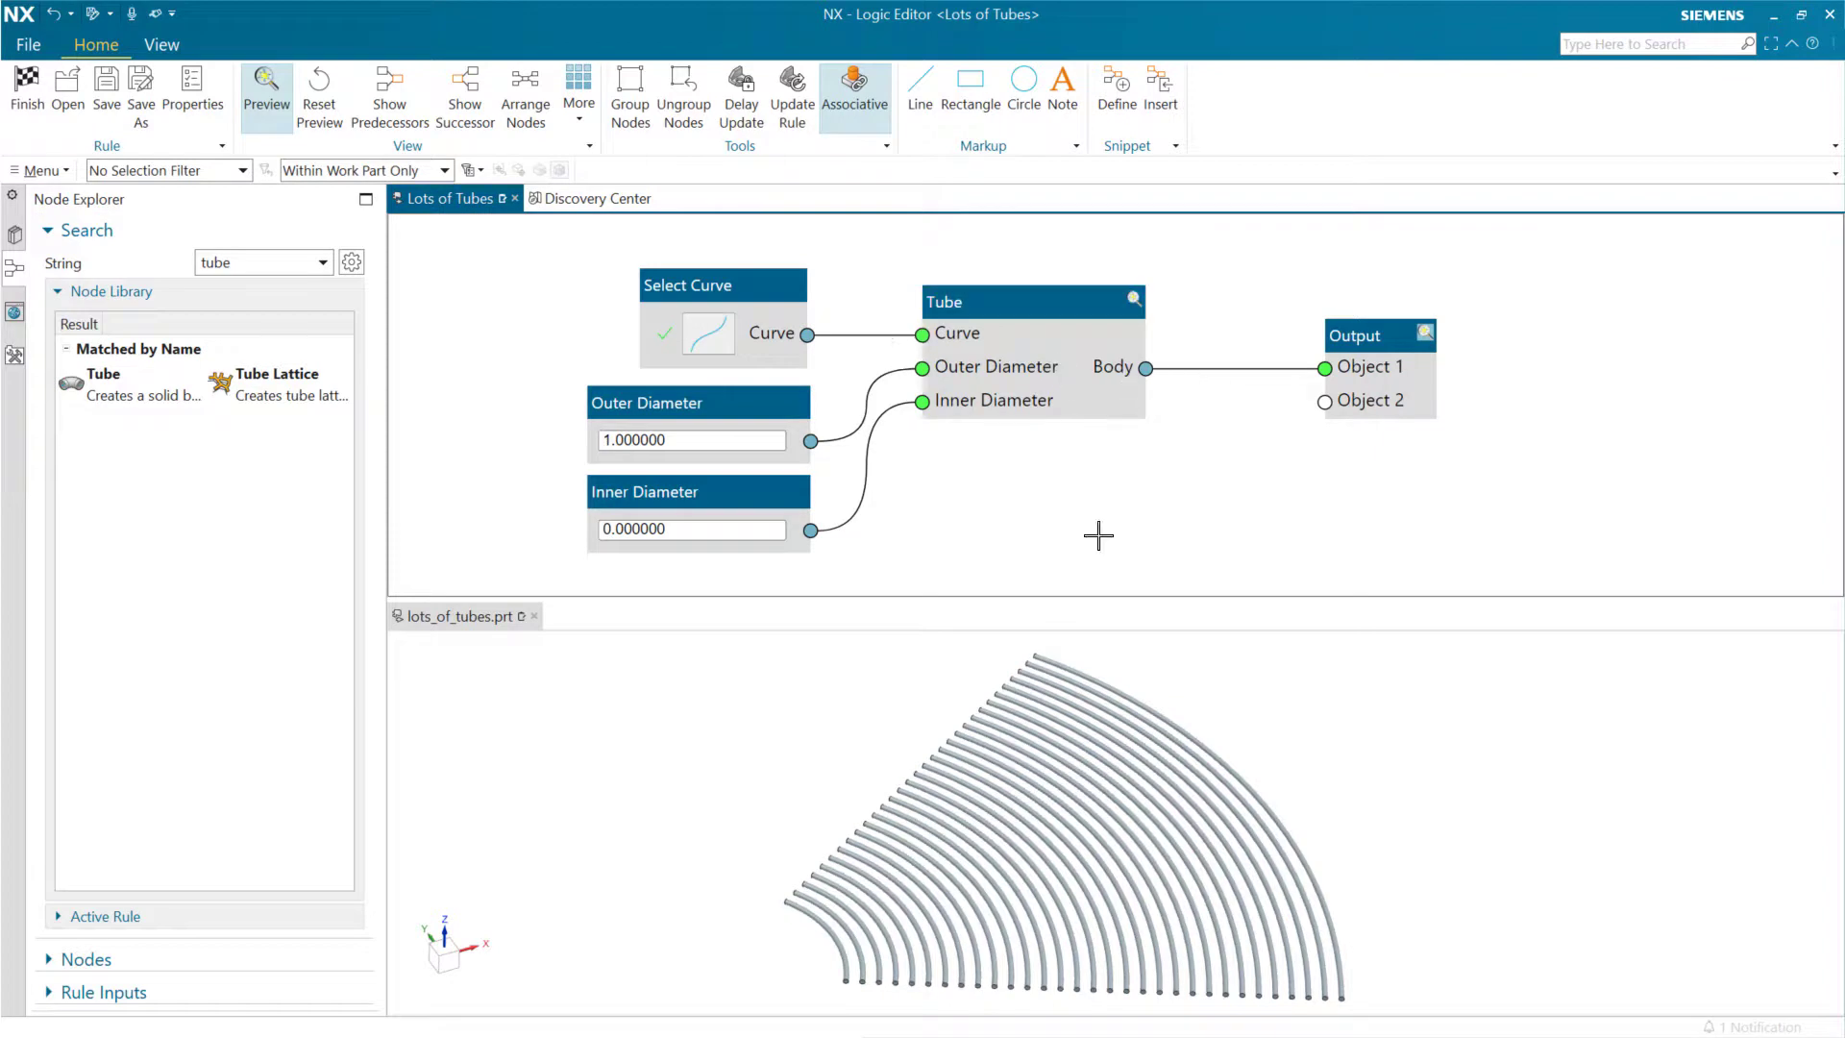
Inspect the previewed tubes, finish the rule, and highlight the resulting algorithmic feature in the model history.
{"action": "middle_click_drag", "start_coordinate": [1058, 964], "coordinate": [1050, 926]}
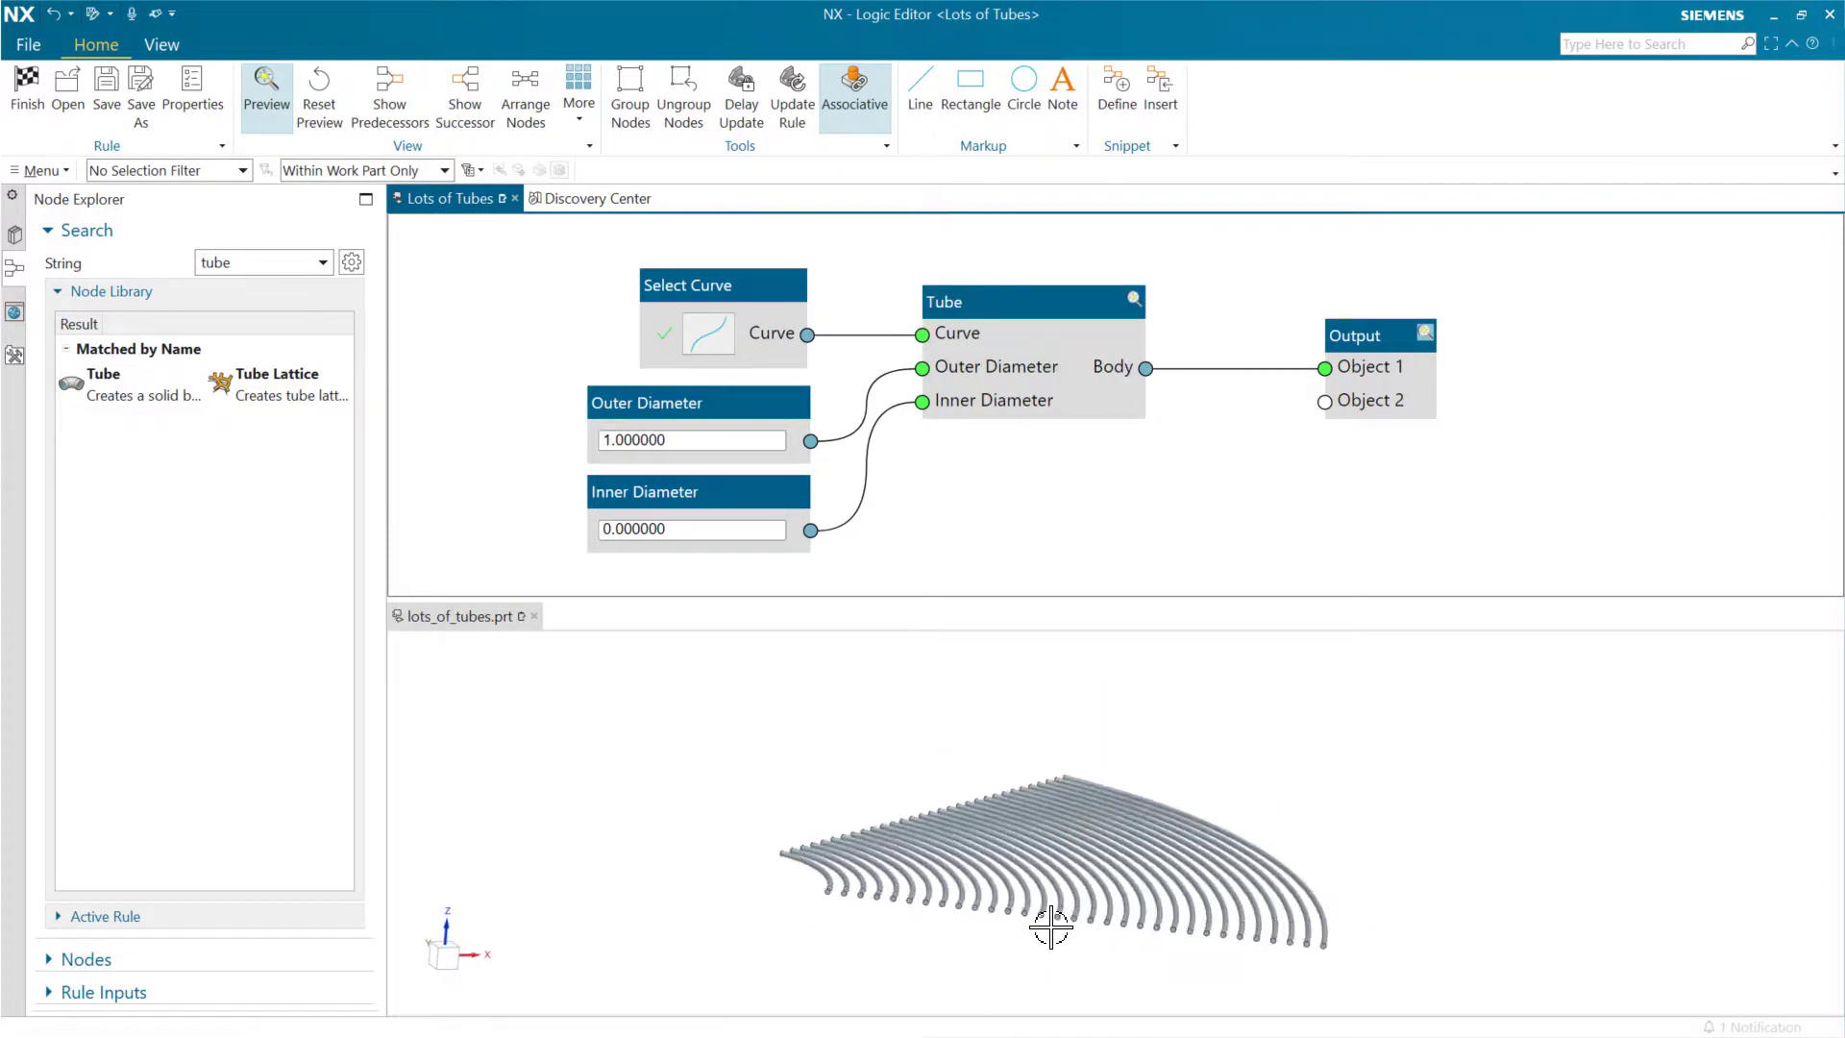
{"action": "scroll", "coordinate": [1053, 923], "scroll_direction": "up", "scroll_amount": 5}
{"action": "scroll", "coordinate": [1057, 855], "scroll_direction": "down", "scroll_amount": 5}
{"action": "mouse_move", "coordinate": [1046, 852]}
{"action": "middle_mouse_down"}
{"action": "mouse_move", "coordinate": [1054, 827]}
{"action": "mouse_move", "coordinate": [1032, 843]}
{"action": "middle_mouse_up"}
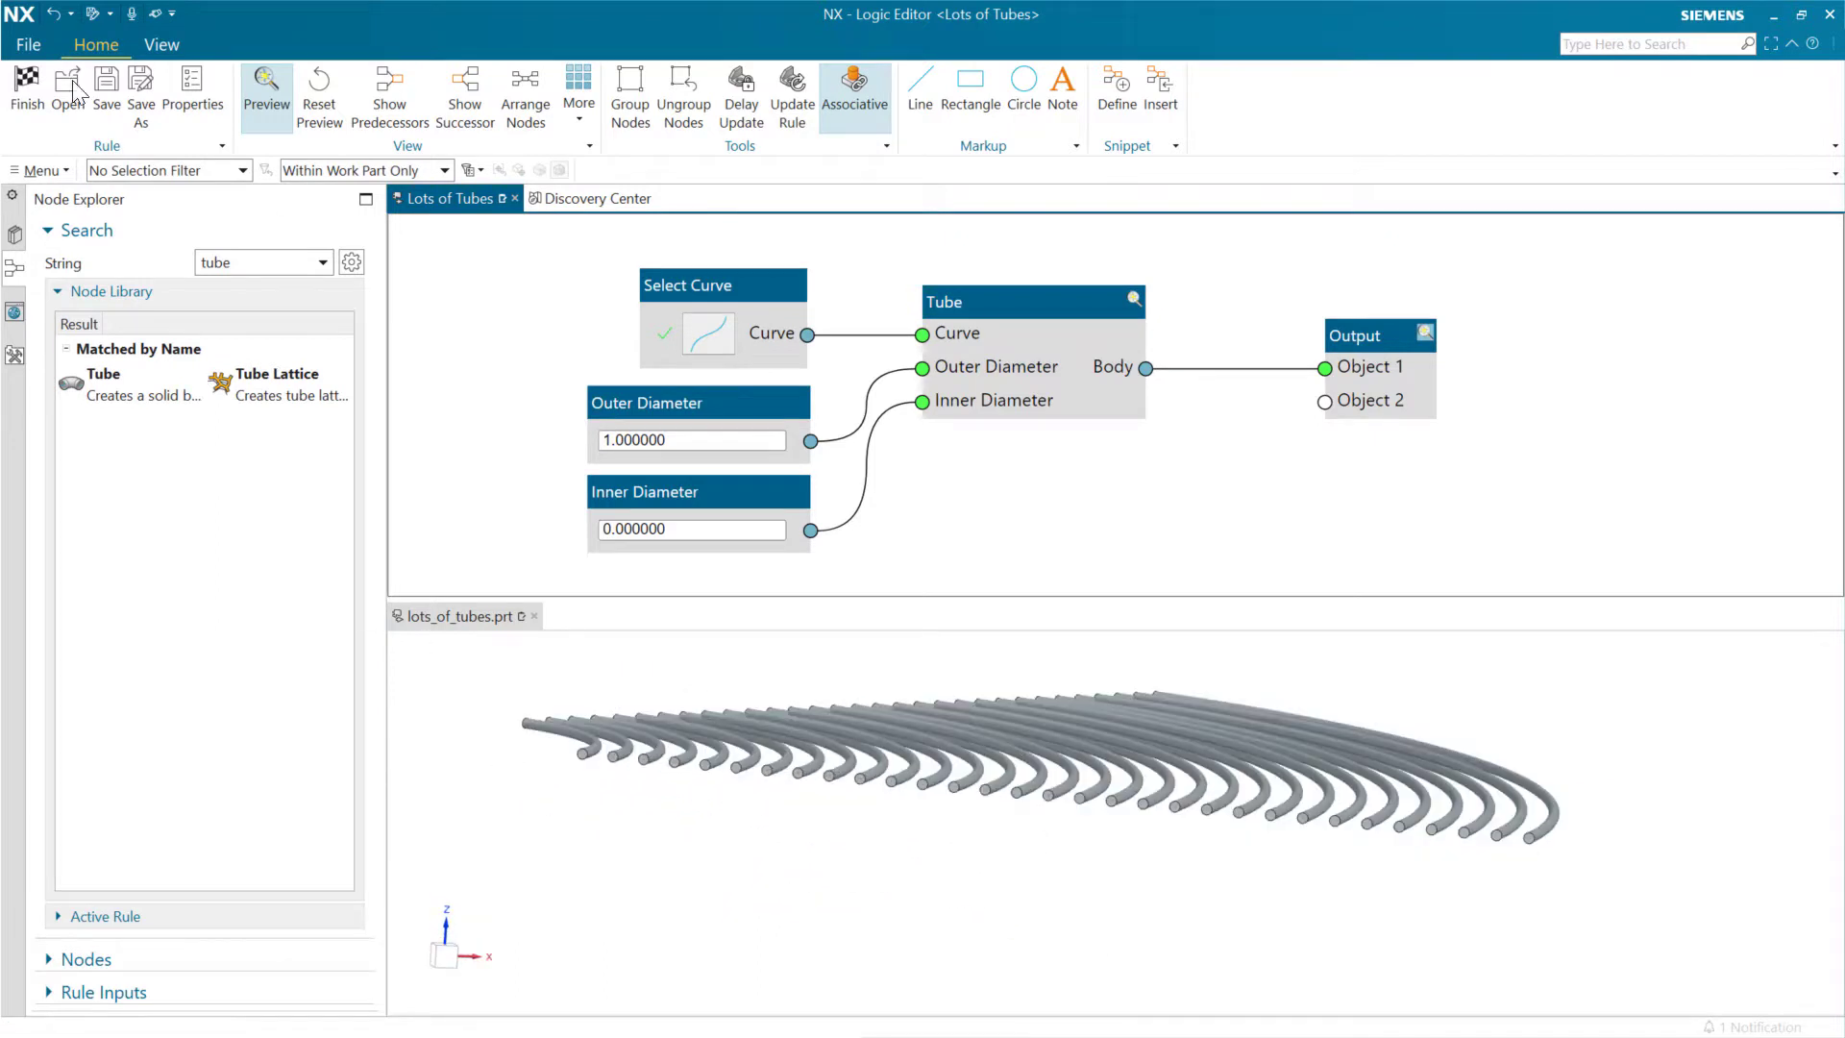
{"action": "left_click", "coordinate": [23, 89]}
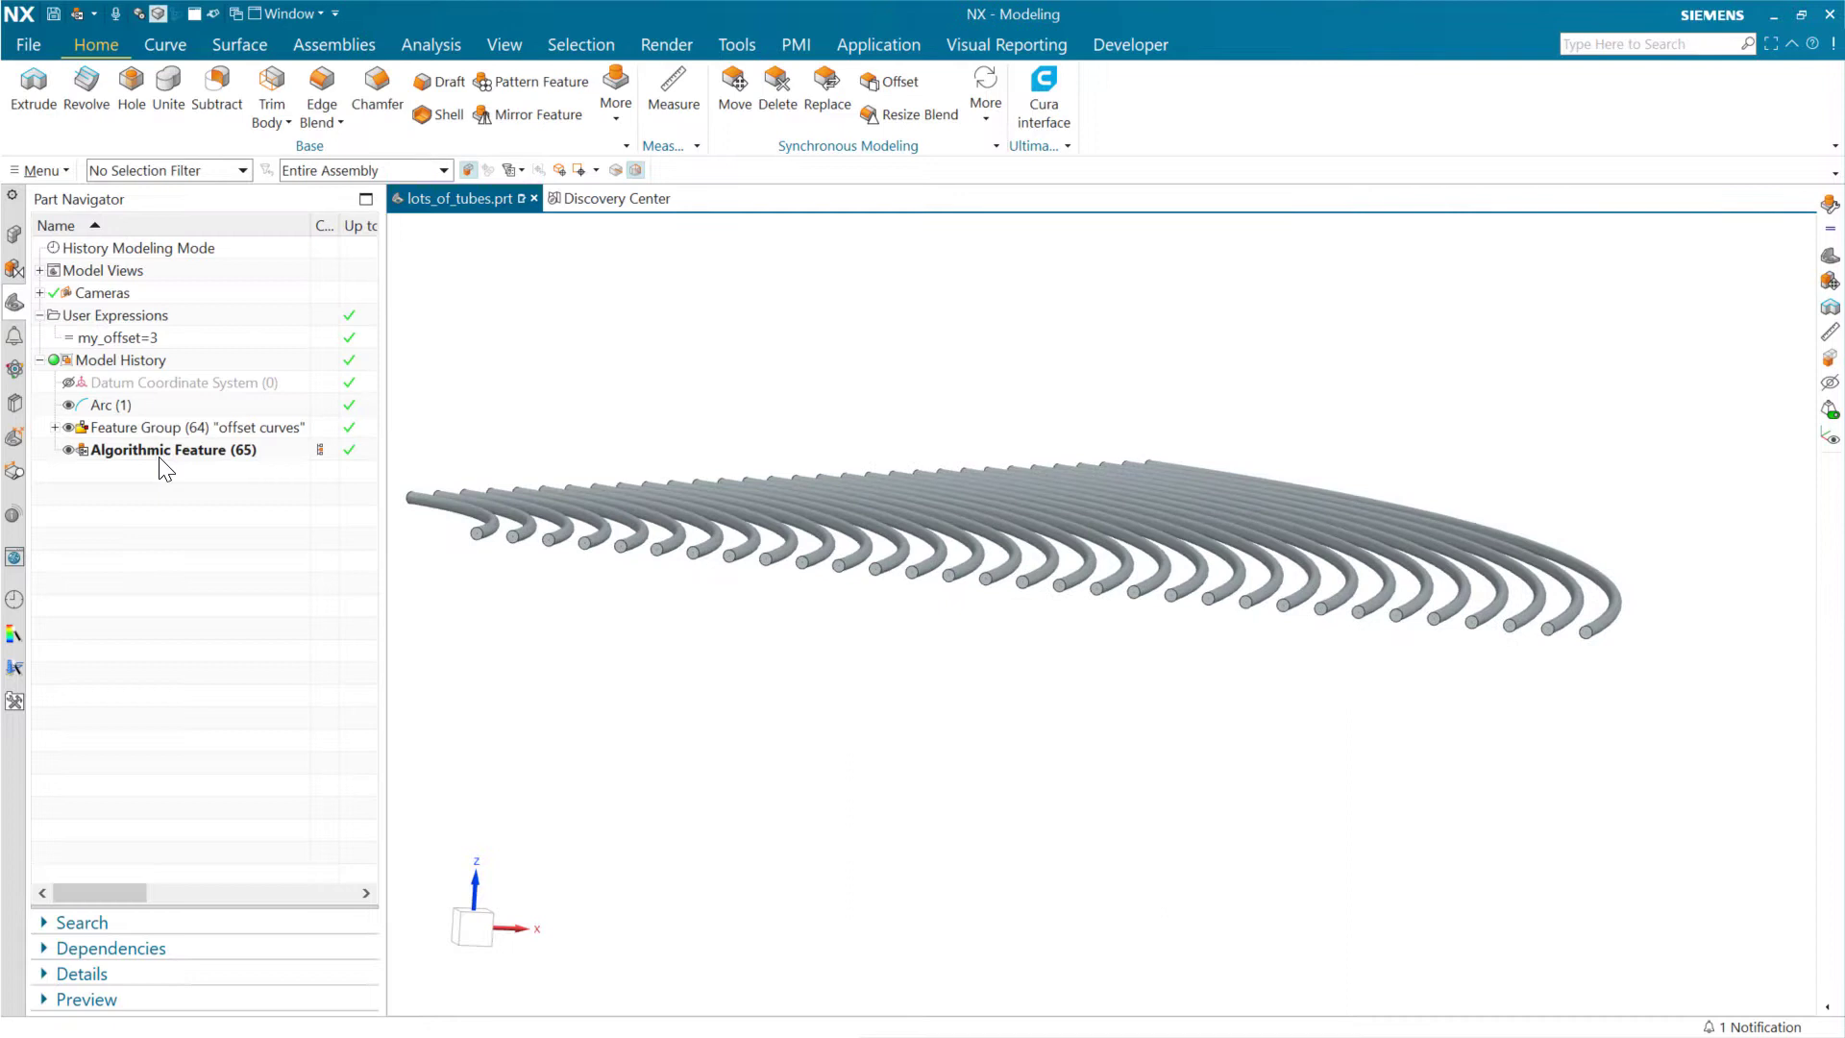
{"action": "left_click", "coordinate": [187, 450]}
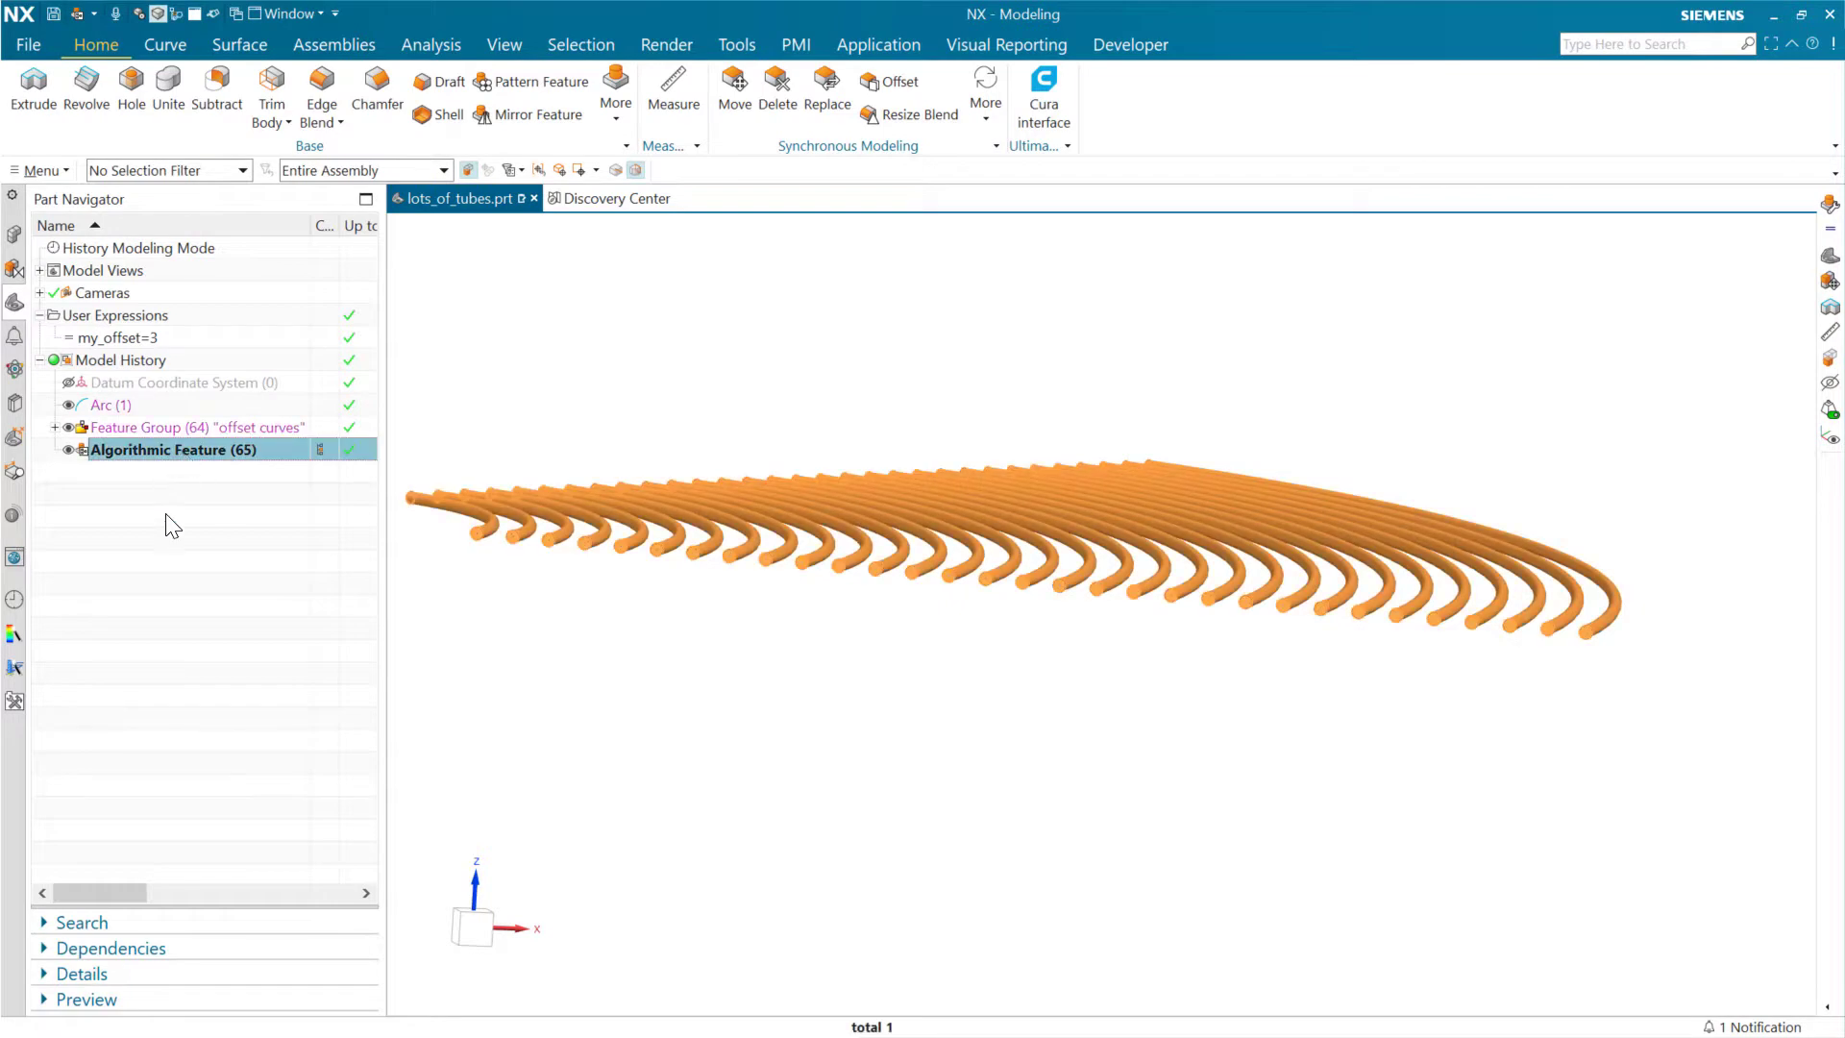
{"action": "key", "text": "Escape"}
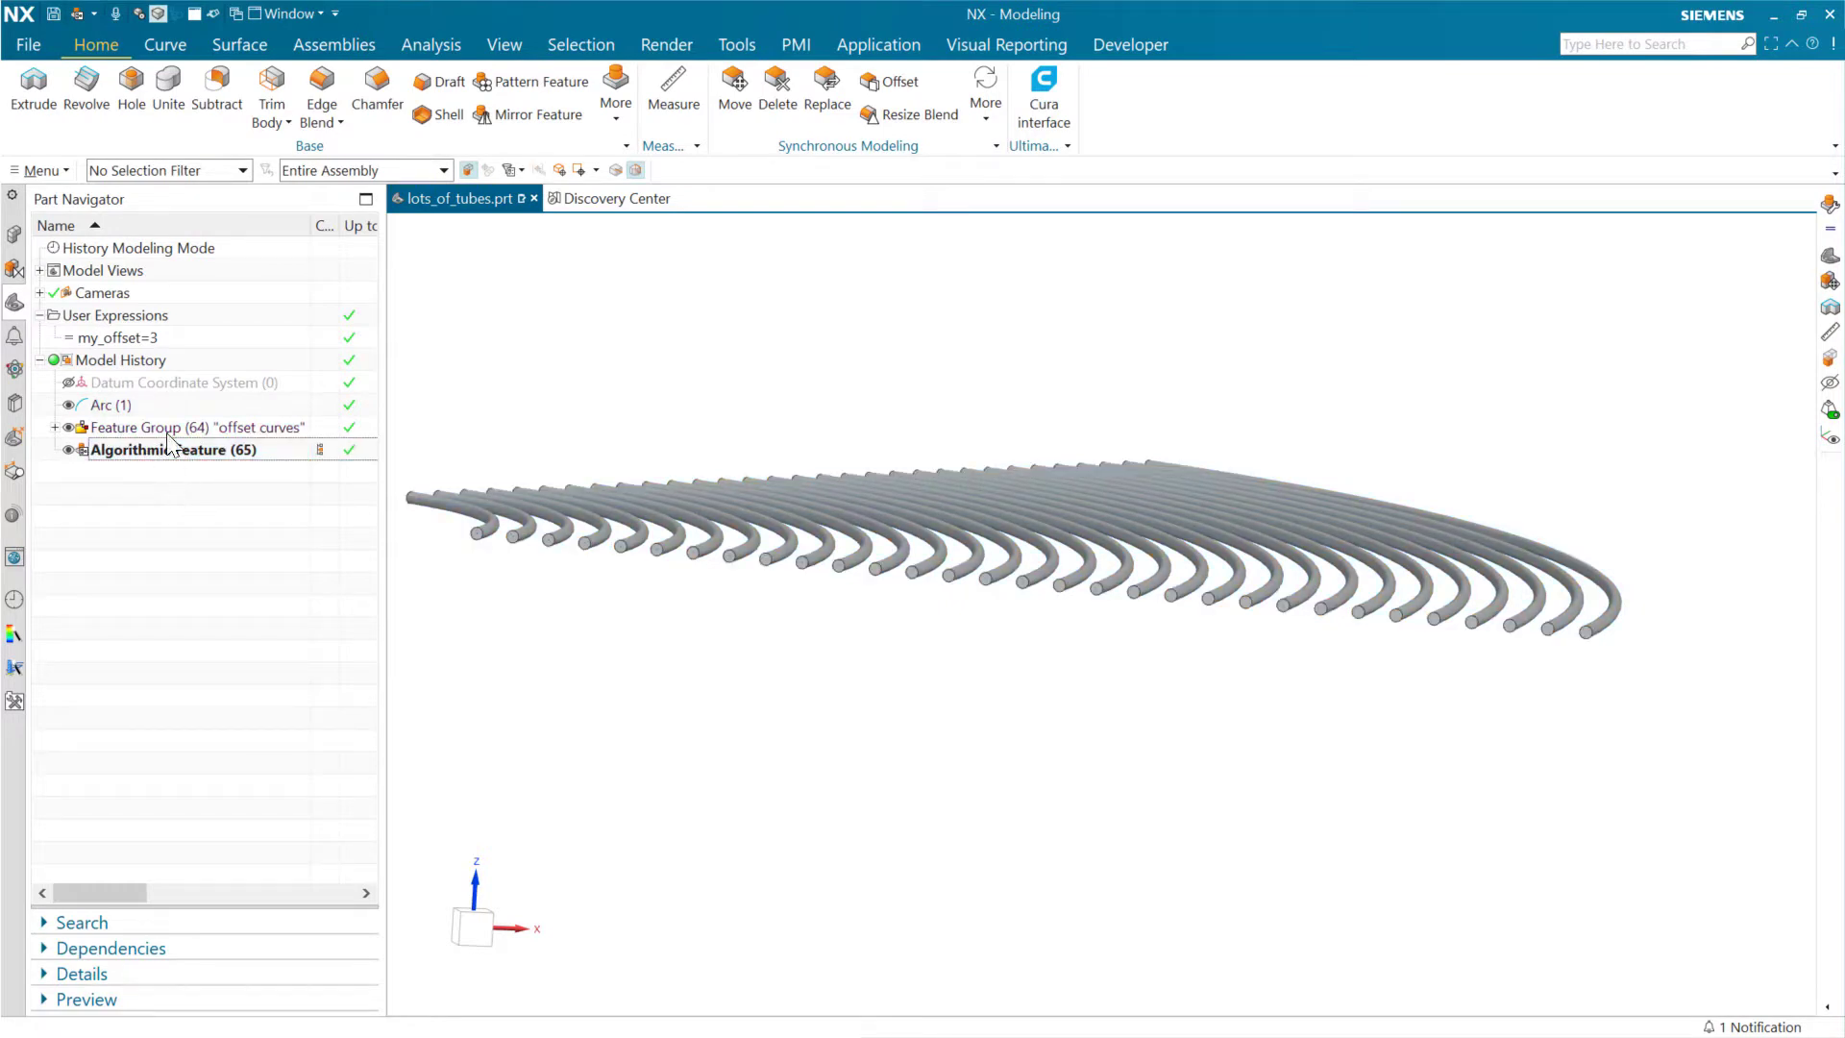
Review the contents of the "offset curves" feature group and set the my_offset expression to 2.
{"action": "left_click", "coordinate": [54, 428]}
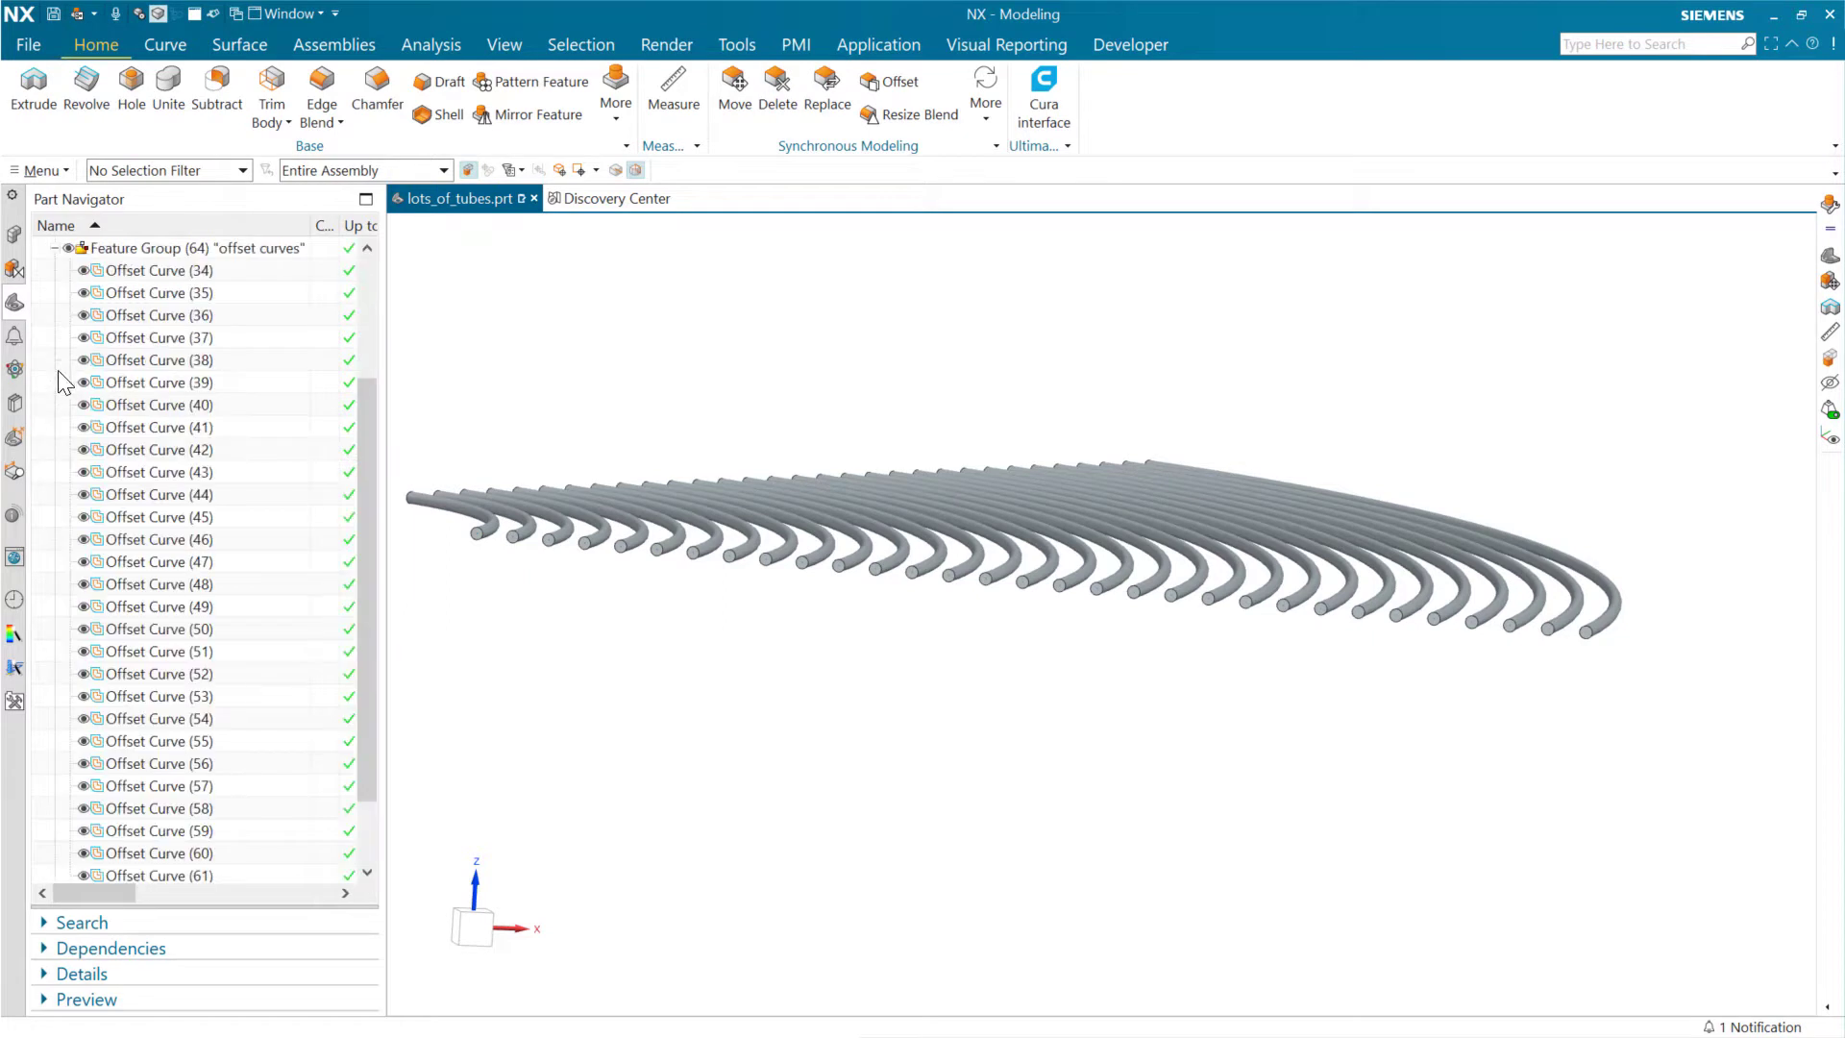
{"action": "left_click", "coordinate": [55, 248]}
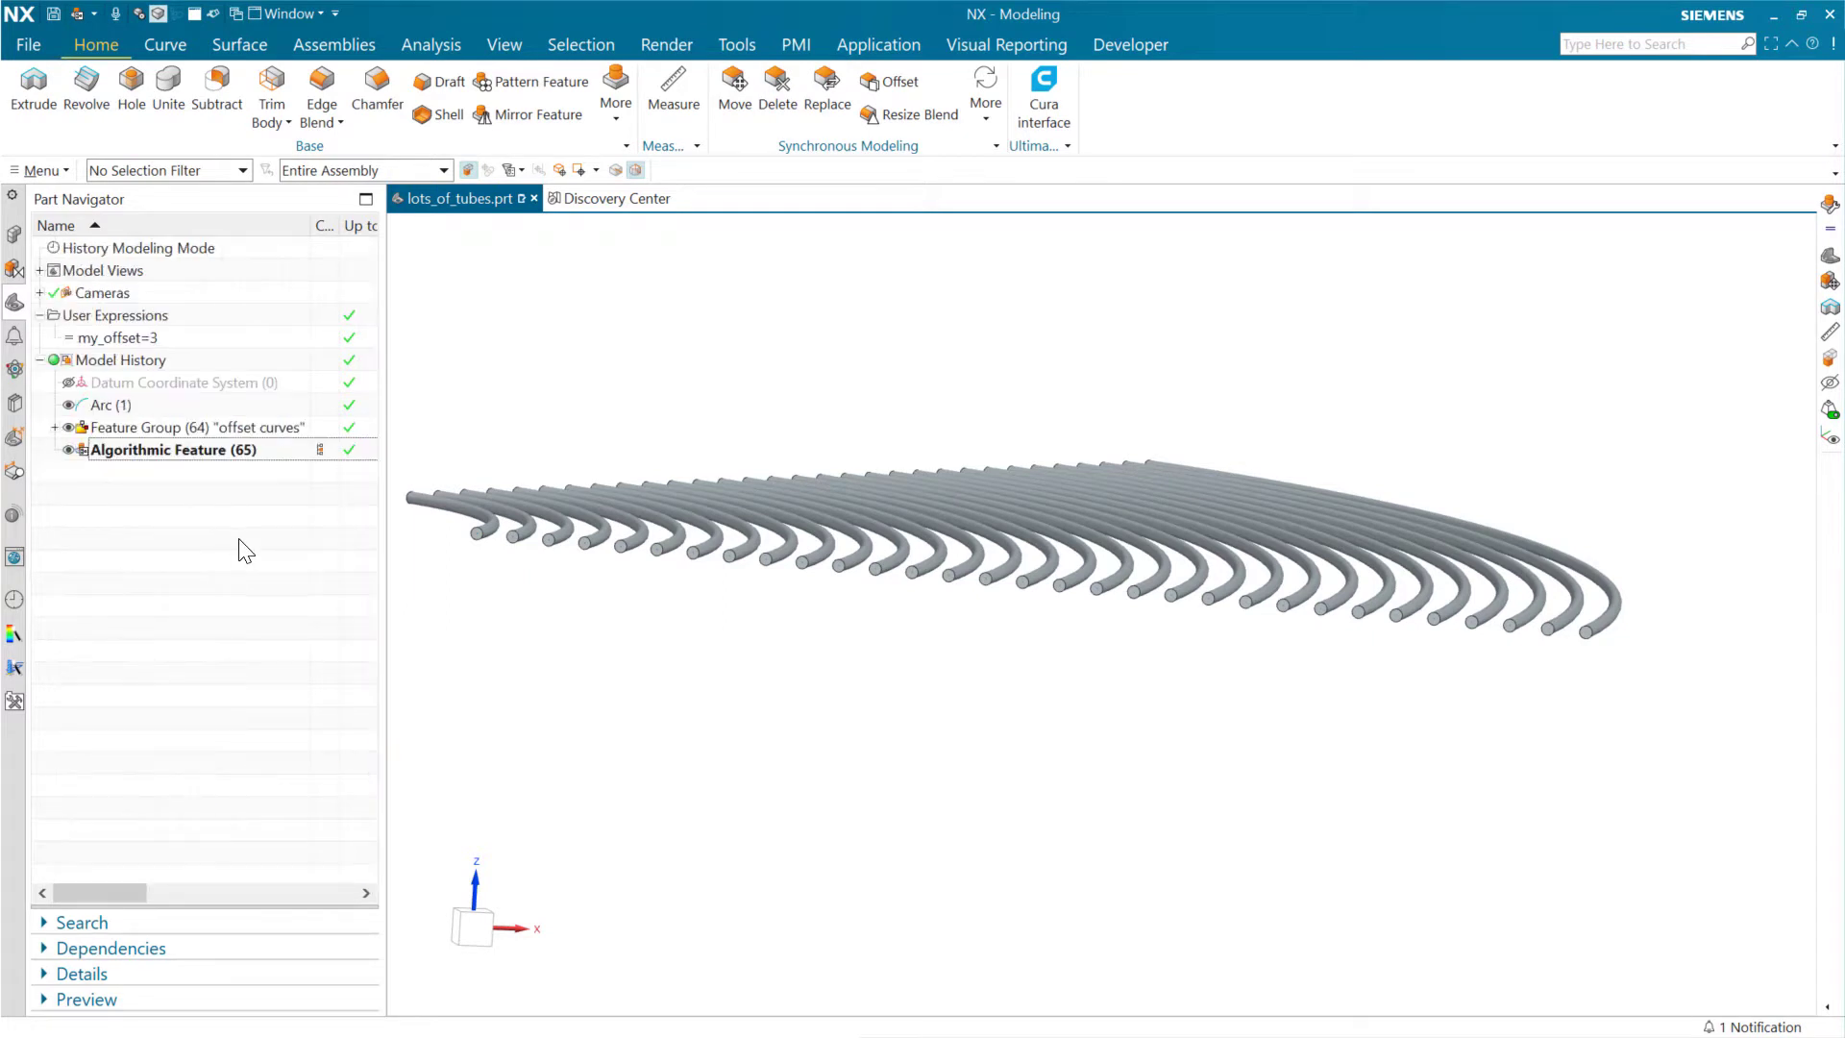
{"action": "double_click", "coordinate": [135, 336]}
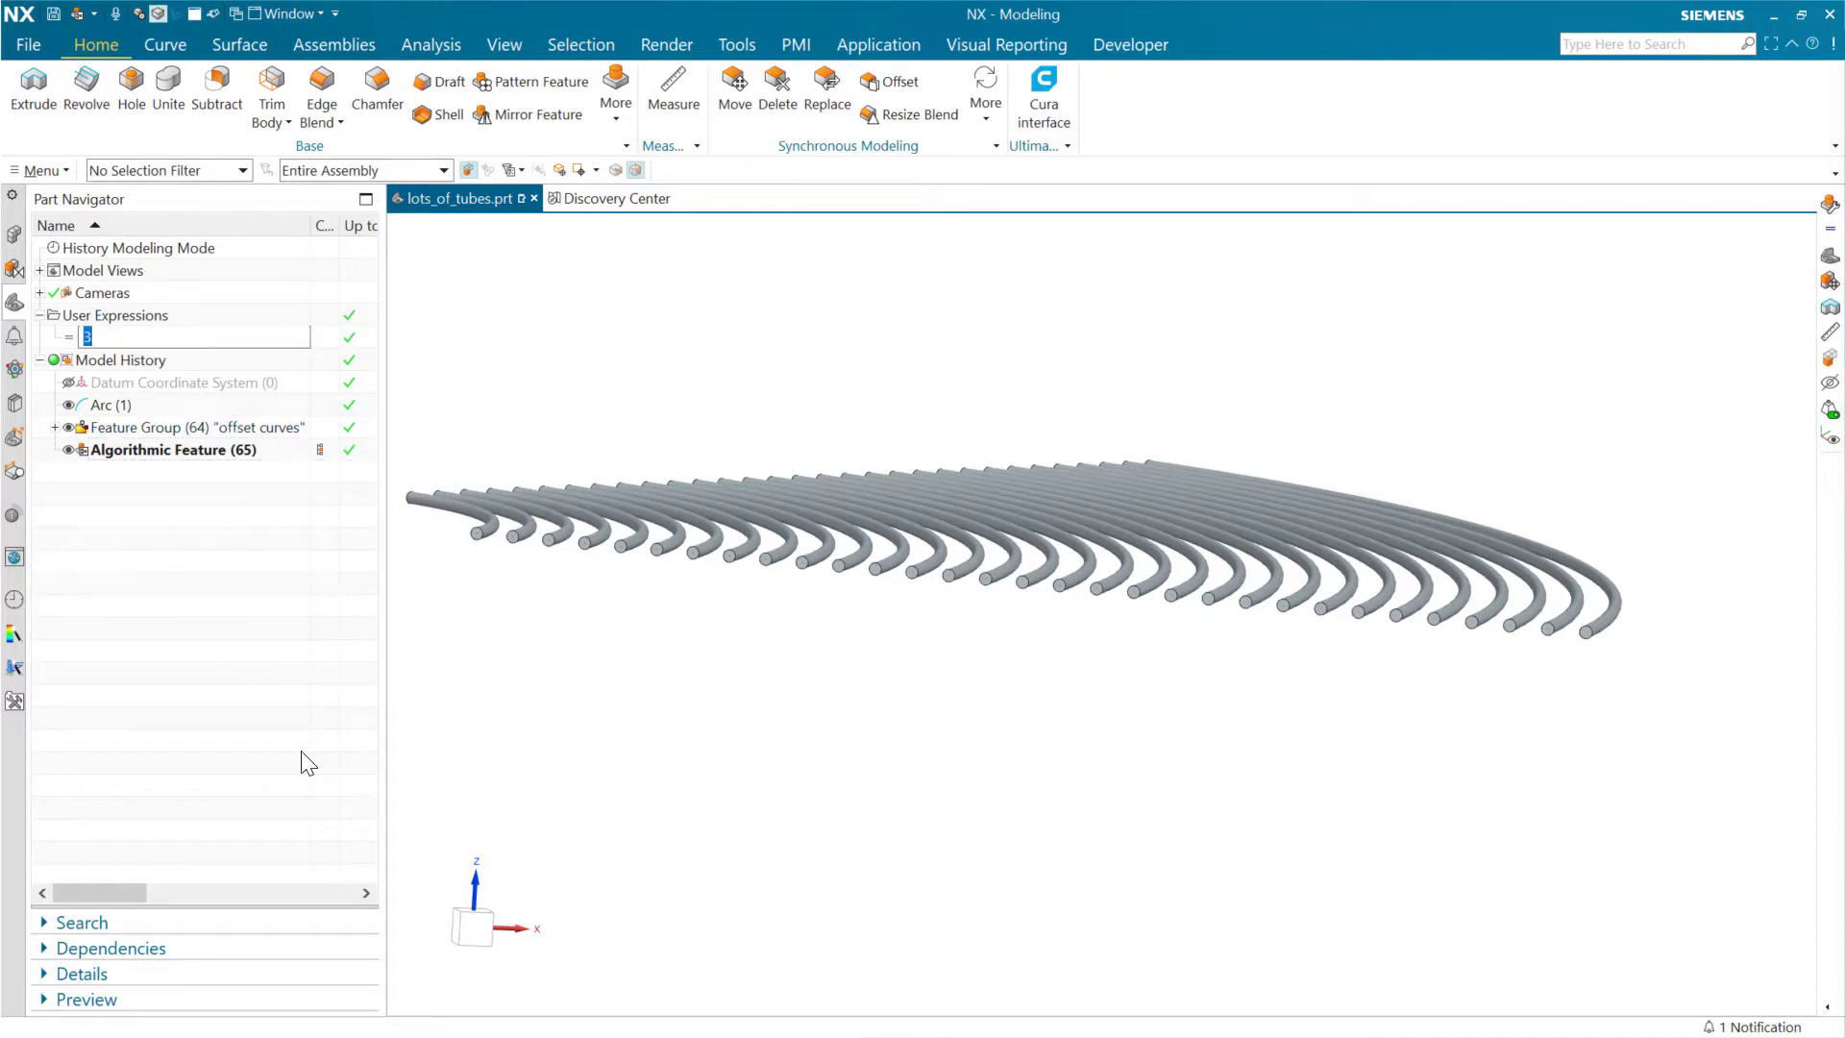
{"action": "type", "text": "2"}
{"action": "key", "text": "Return"}
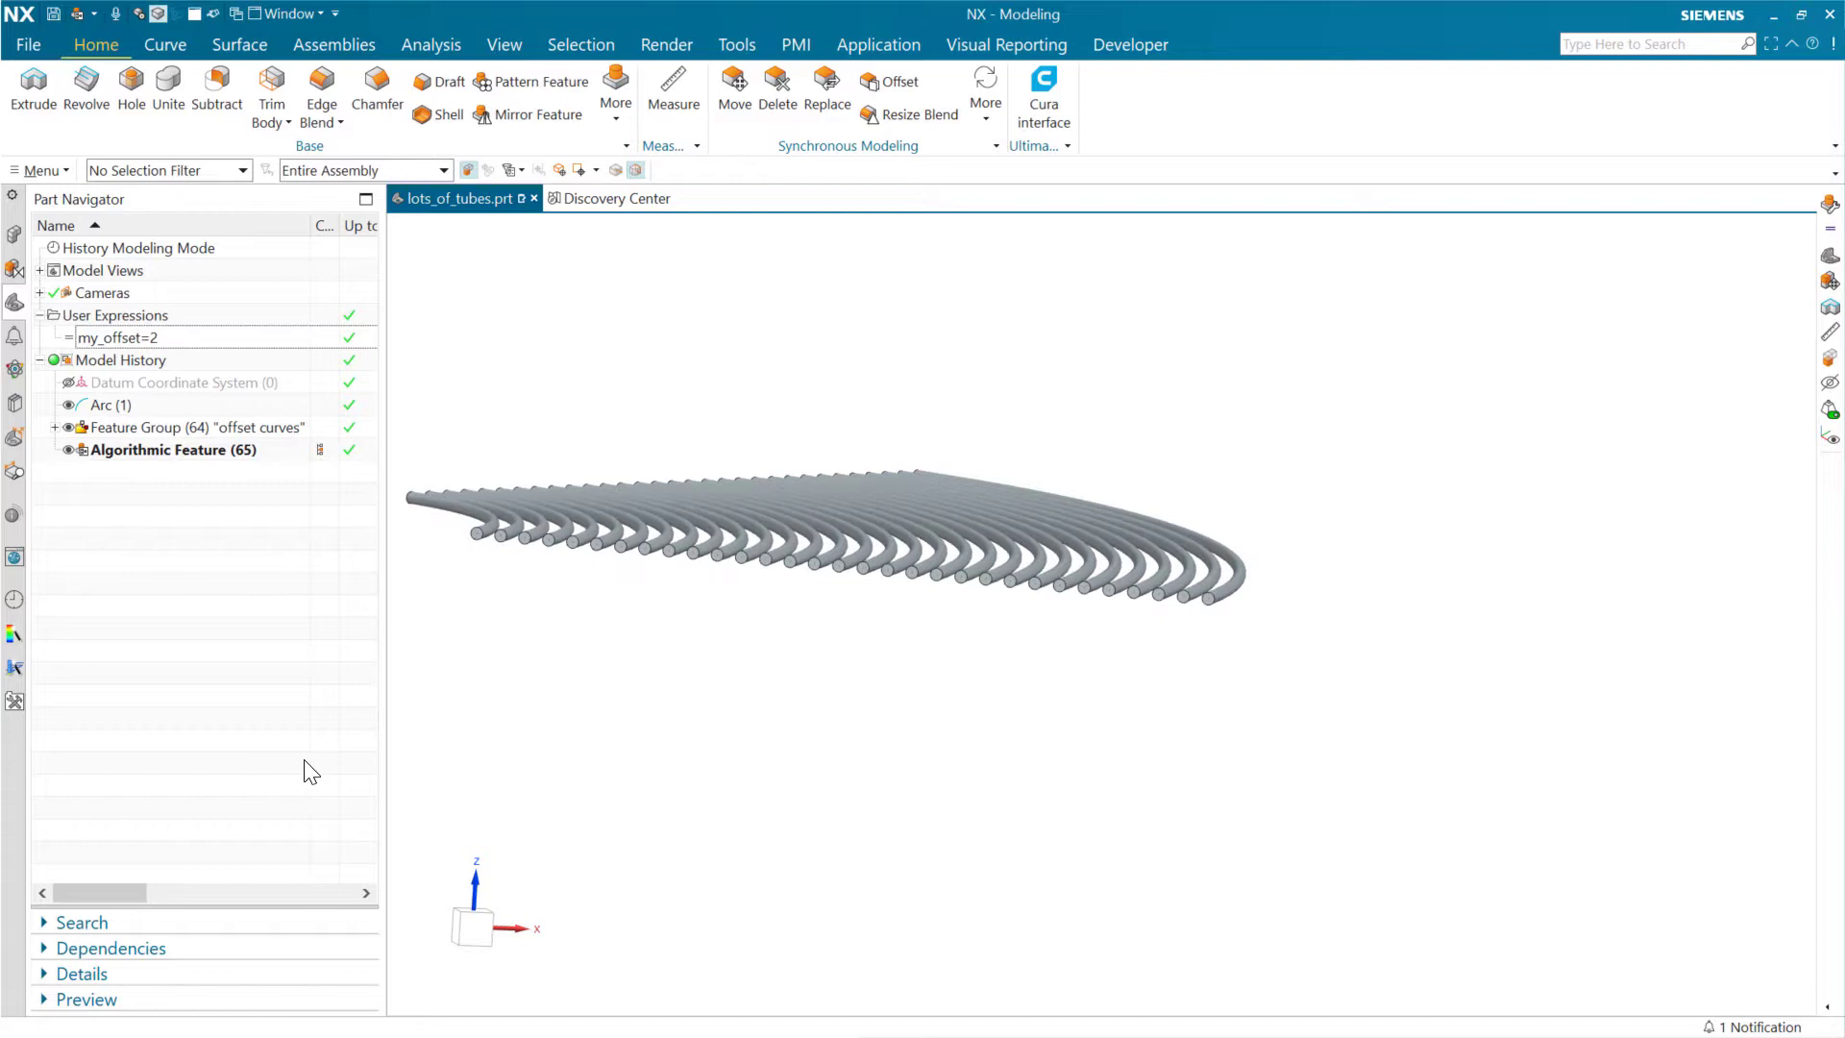
Set the my_offset user expression to 4 to space the curves and their tubes farther apart.
{"action": "double_click", "coordinate": [169, 336]}
{"action": "type", "text": "4"}
{"action": "key", "text": "Return"}
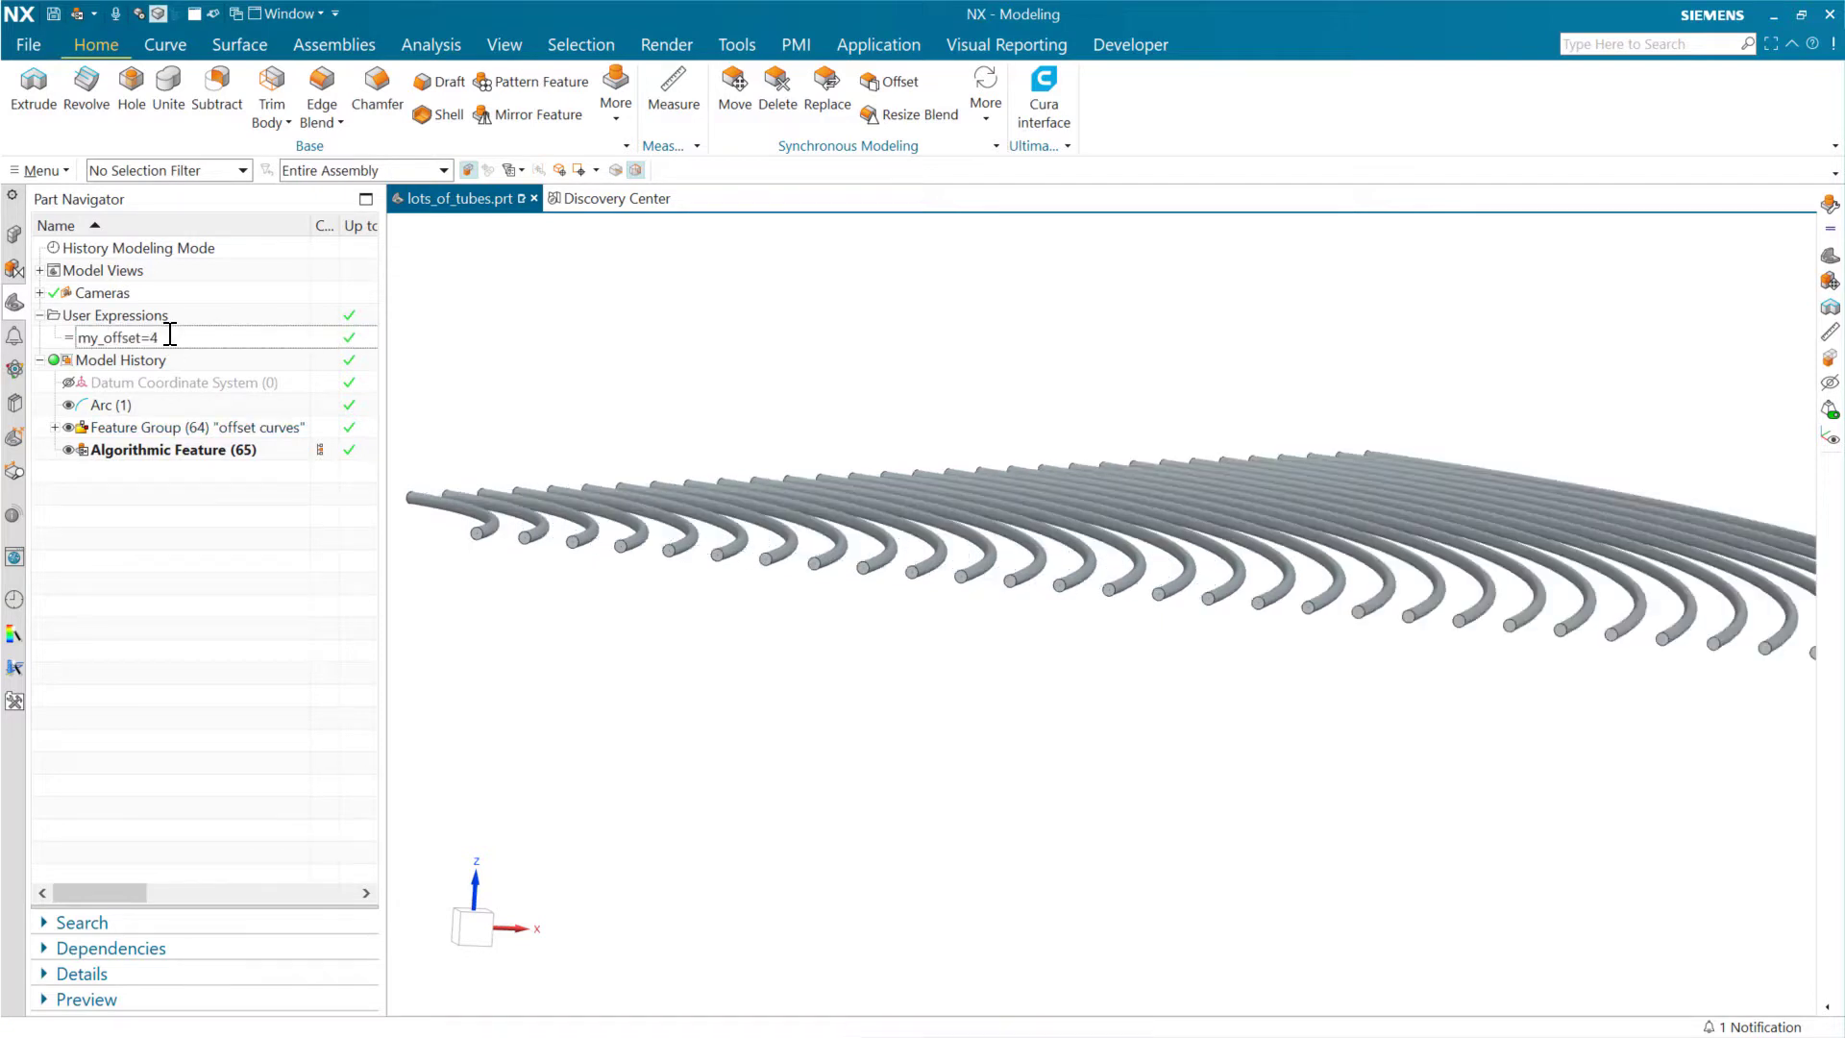
Edit the algorithmic feature so its tubes have an outer diameter of 3 and an inner diameter of 2.
{"action": "double_click", "coordinate": [183, 451]}
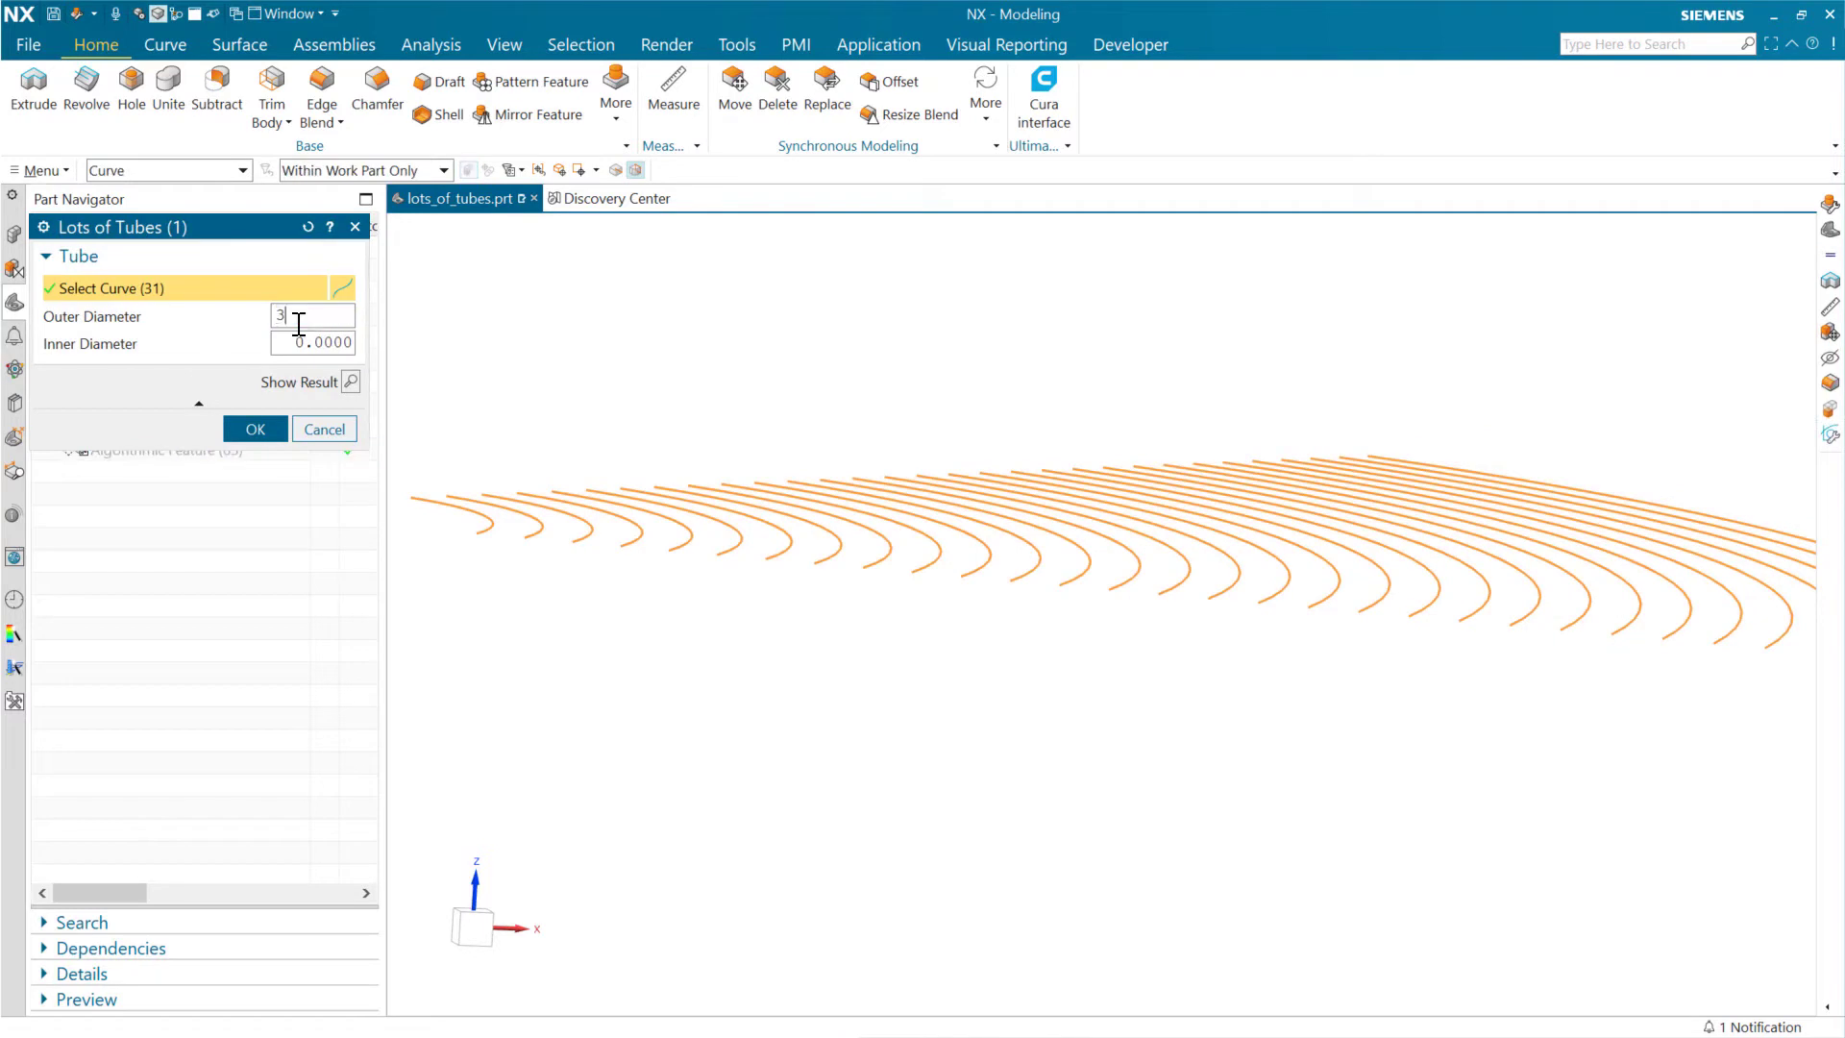
{"action": "key", "text": "Tab"}
{"action": "type", "text": "1"}
{"action": "key", "text": "BackSpace"}
{"action": "type", "text": "2"}
{"action": "key", "text": "Tab"}
{"action": "left_click", "coordinate": [255, 428]}
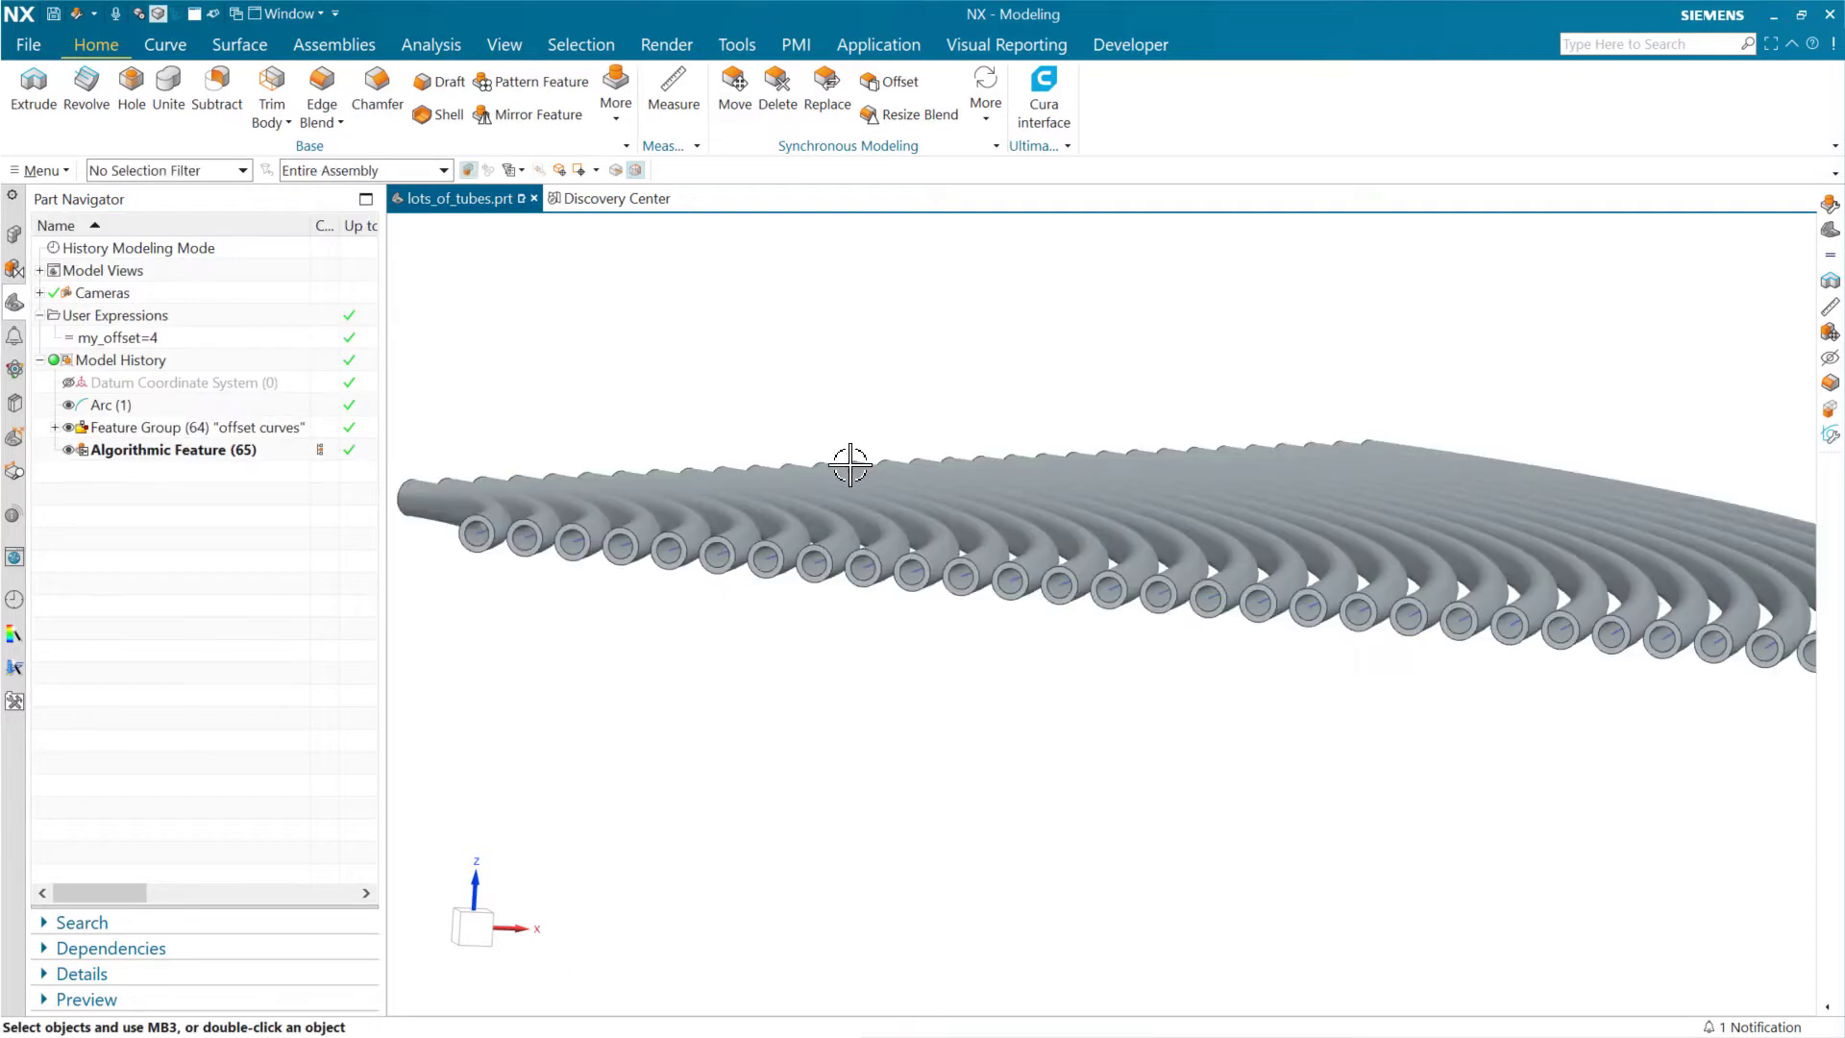
{"action": "scroll", "coordinate": [807, 433], "scroll_direction": "down", "scroll_amount": 2}
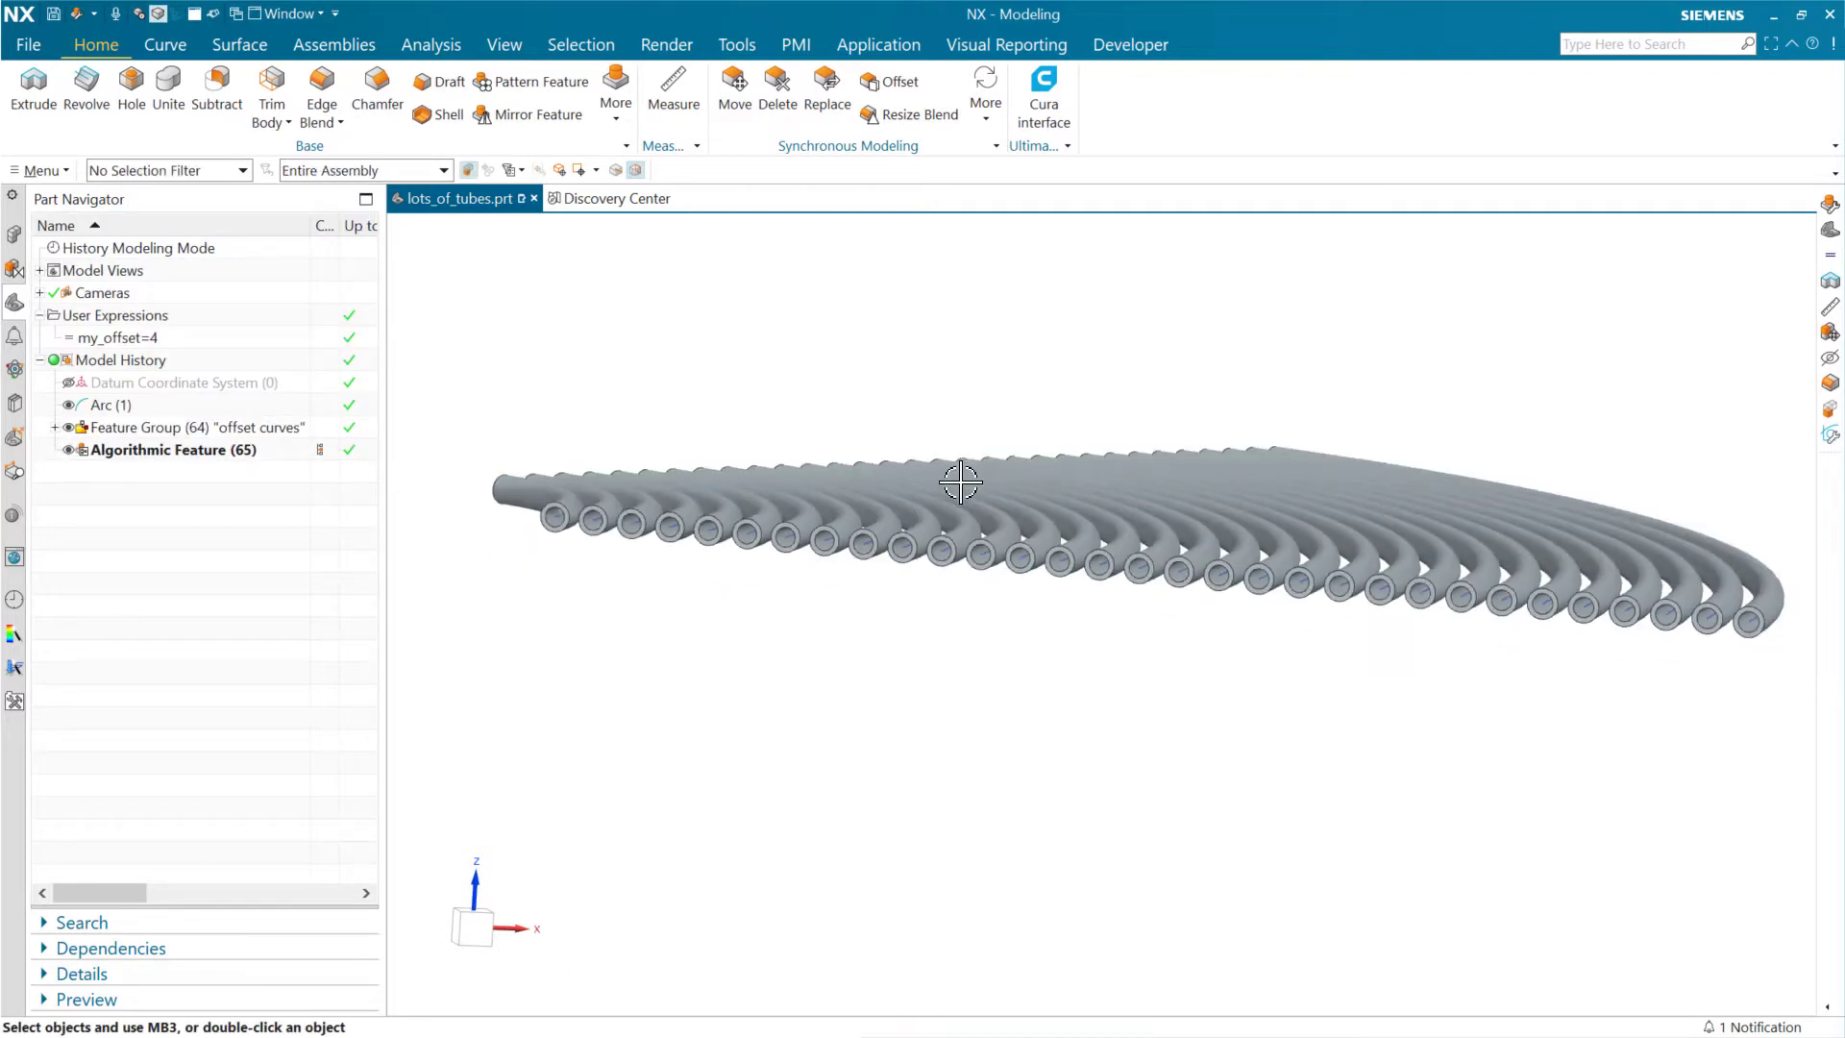
{"action": "middle_click_drag", "start_coordinate": [930, 436], "coordinate": [894, 492]}
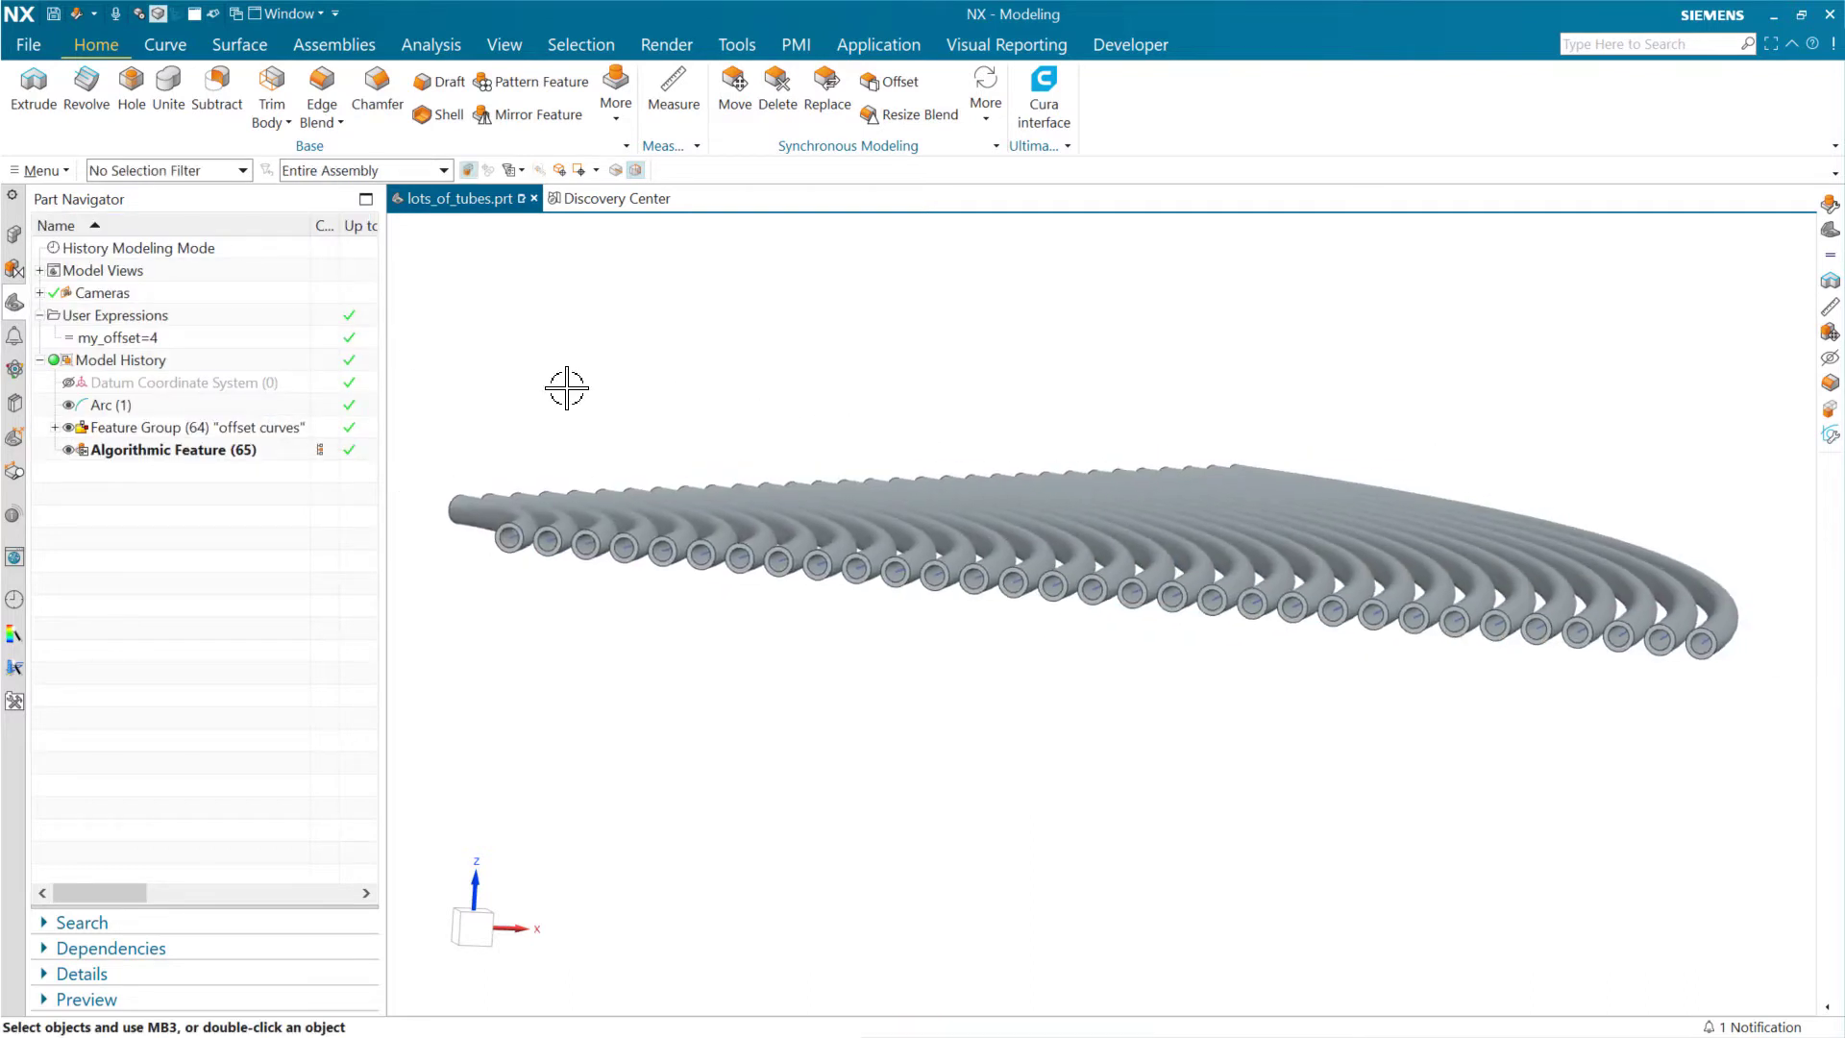
Reopen the algorithmic feature's parameters to review its curve selection and diameters, and accept them without edits.
{"action": "left_click", "coordinate": [243, 452]}
{"action": "double_click", "coordinate": [248, 449]}
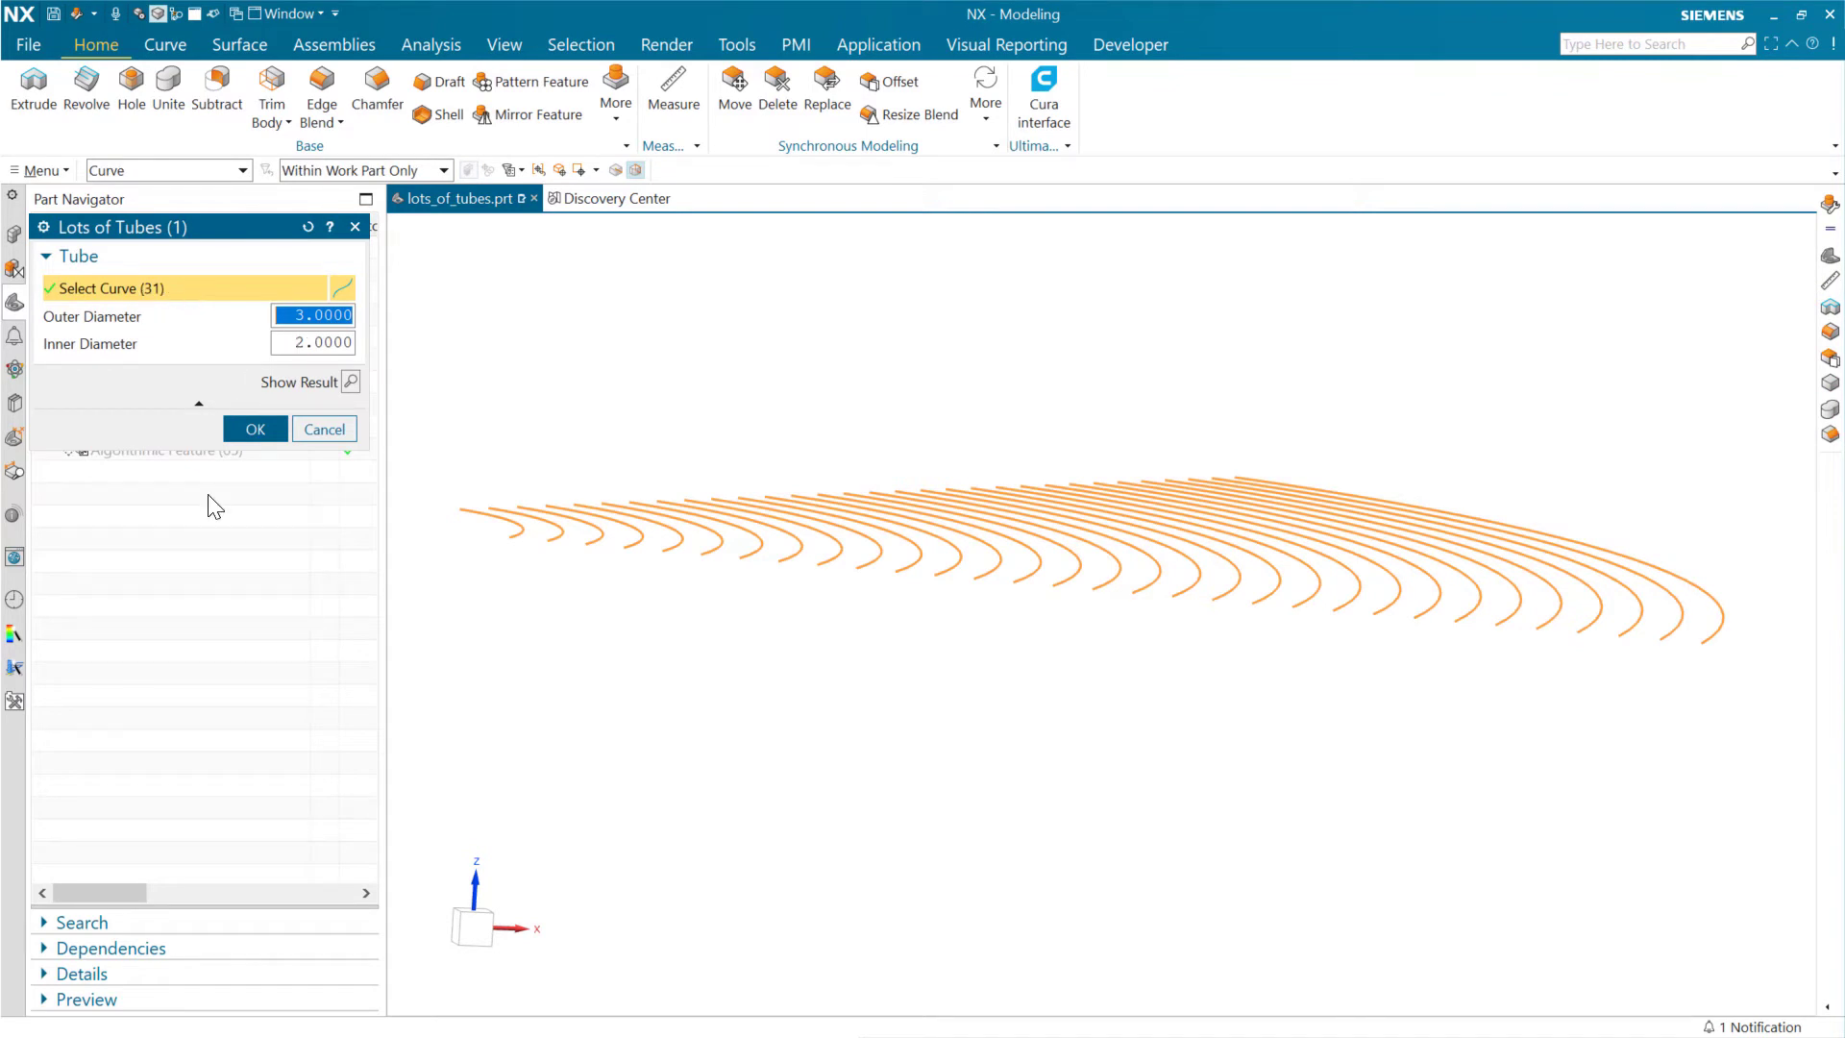
{"action": "left_click", "coordinate": [249, 432]}
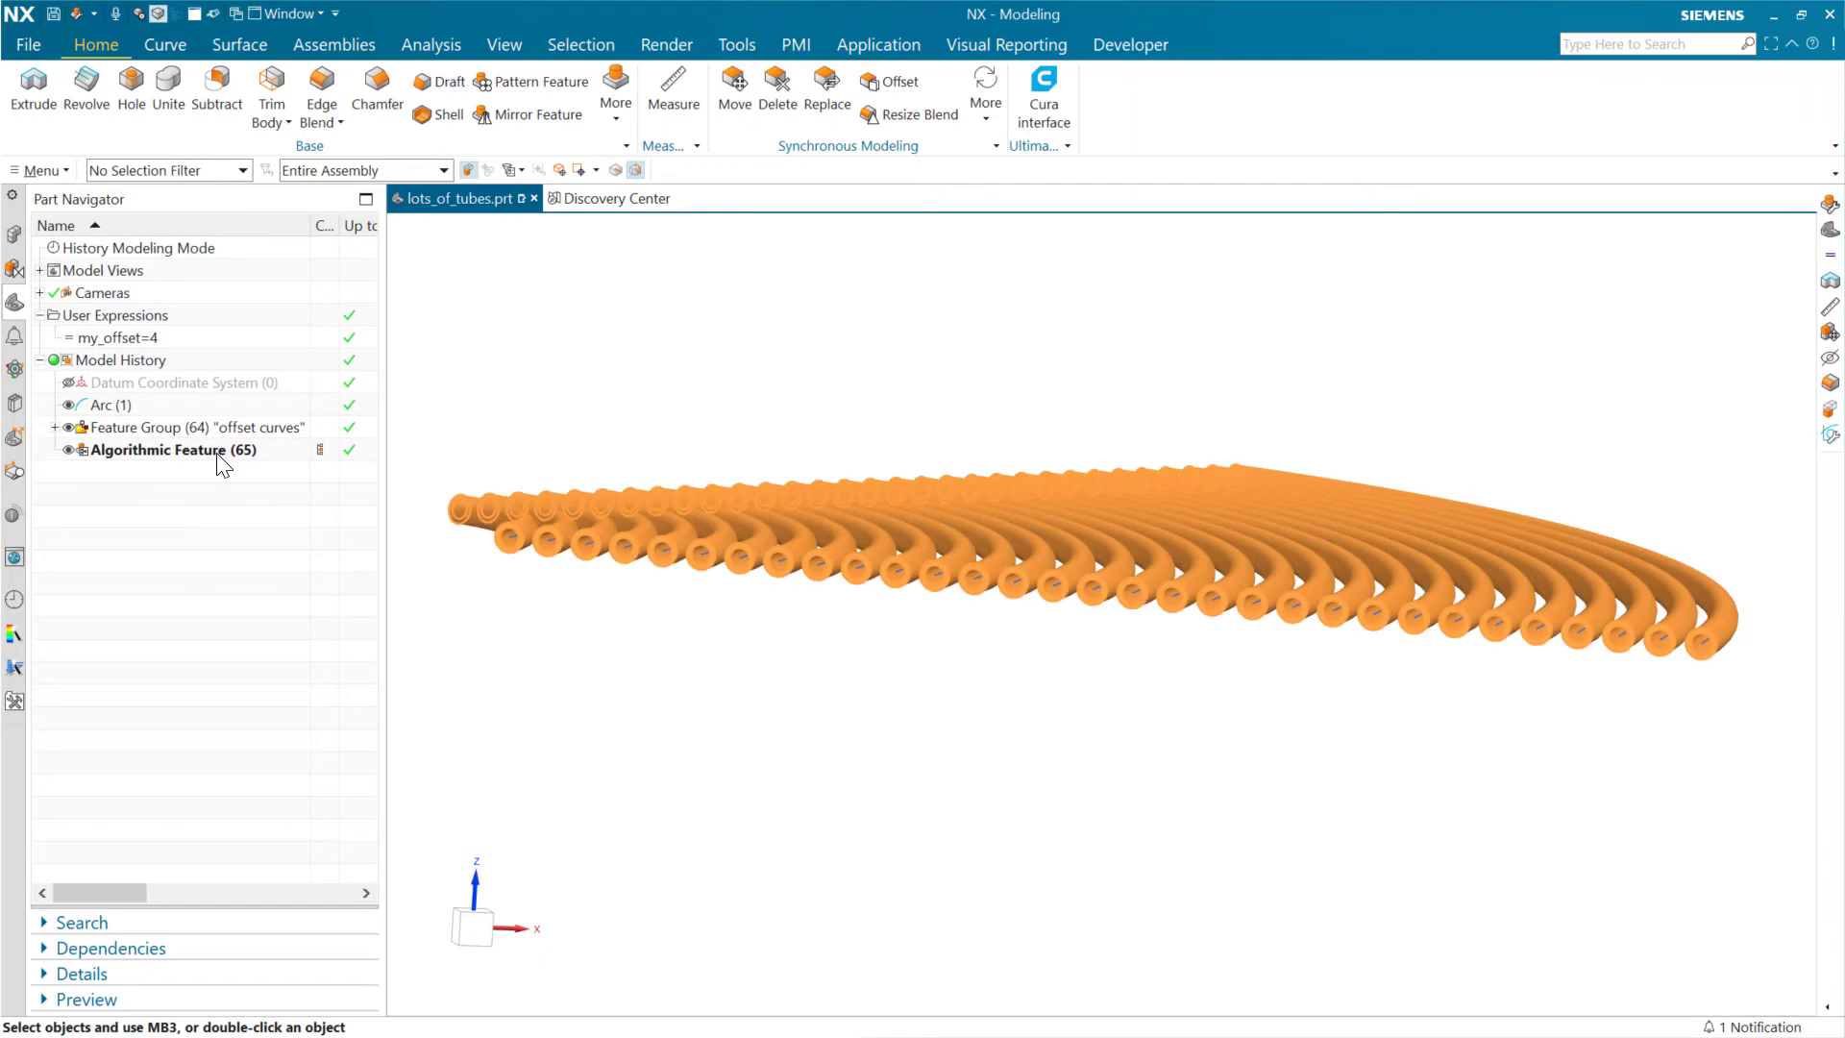
Open the algorithmic feature's definition in the Logic Editor and examine its node graph and the tube preview.
{"action": "right_click", "coordinate": [217, 456]}
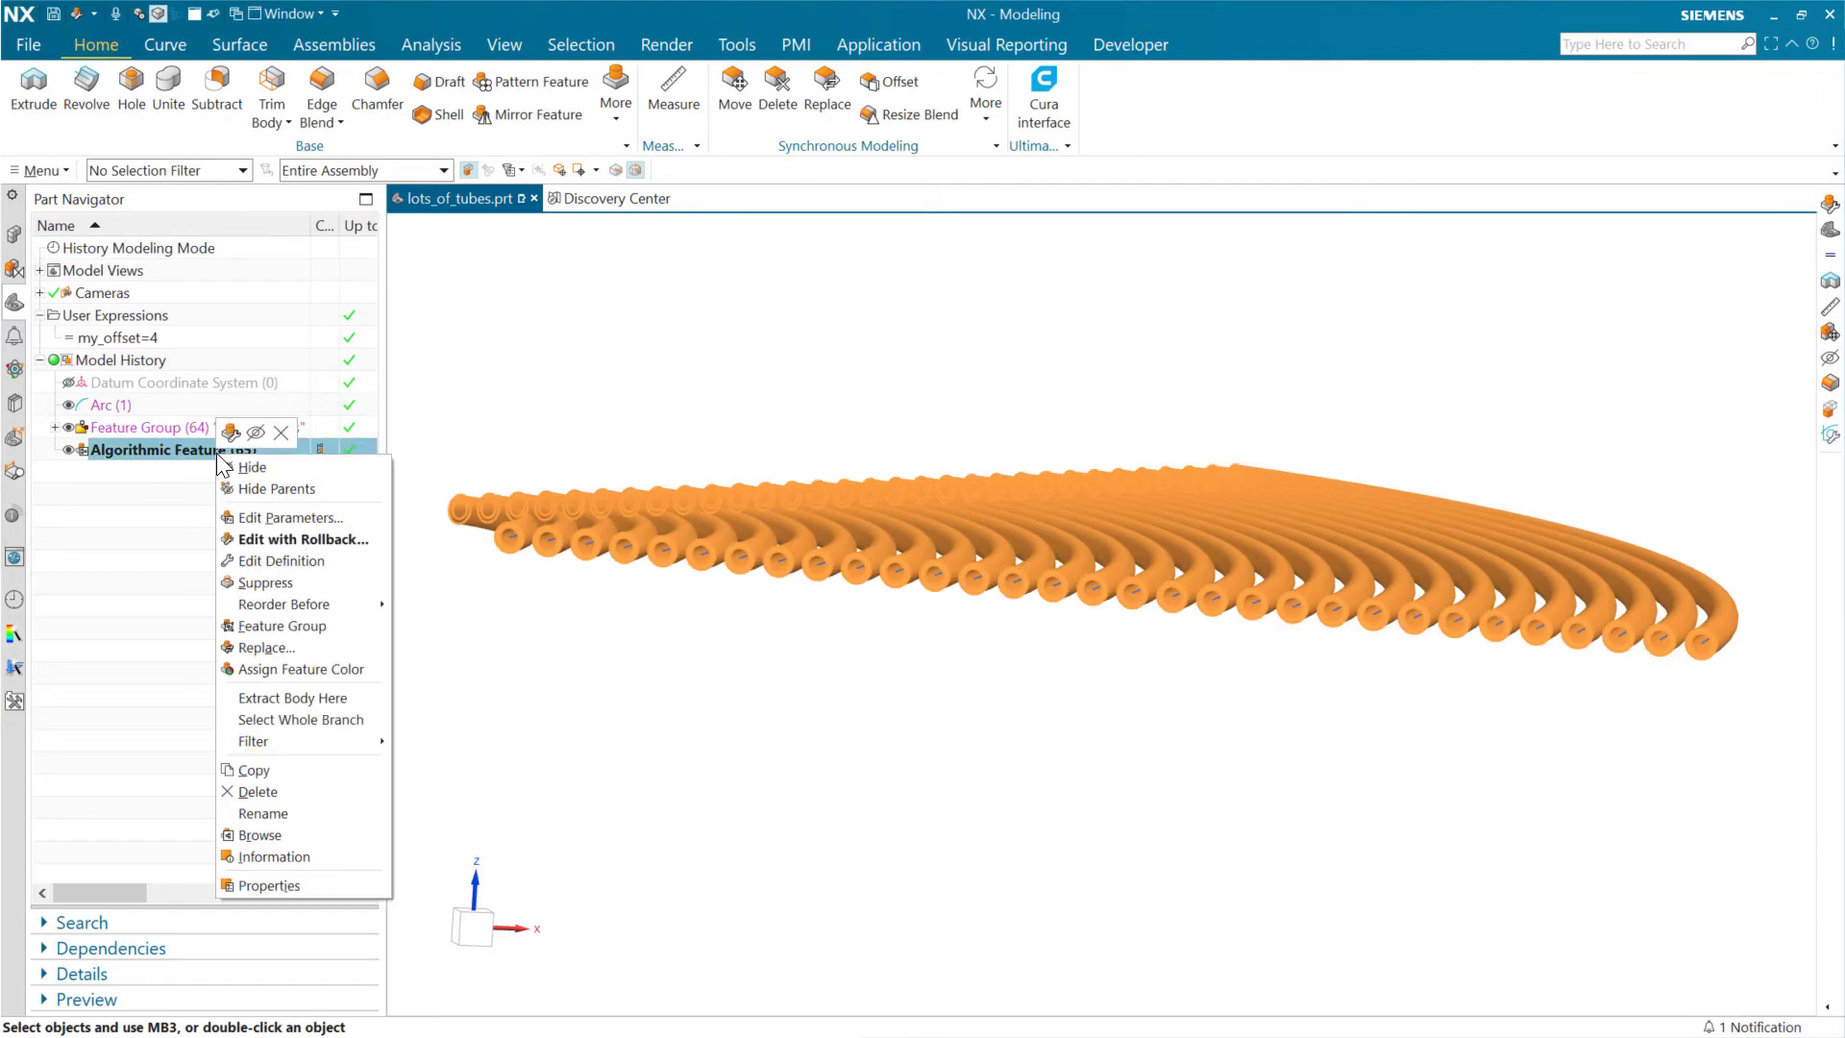
{"action": "left_click", "coordinate": [308, 562]}
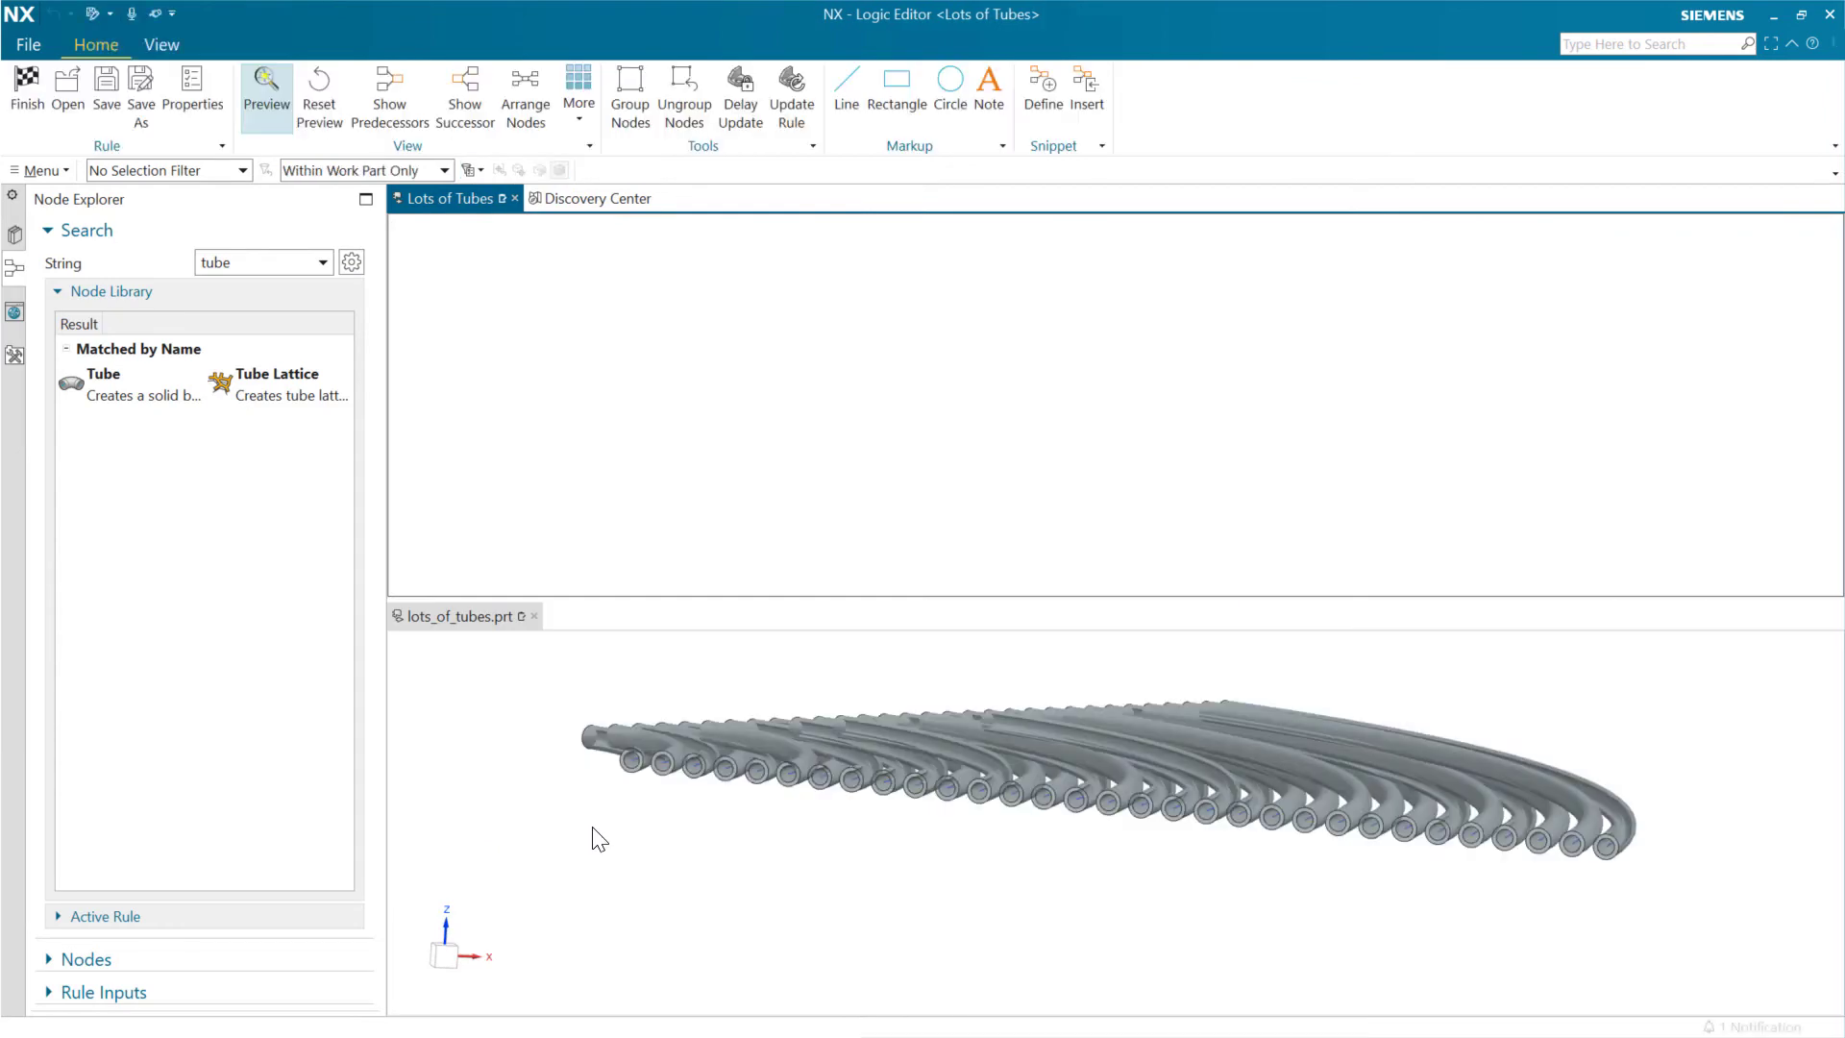
{"action": "middle_click_drag", "start_coordinate": [747, 824], "coordinate": [745, 824]}
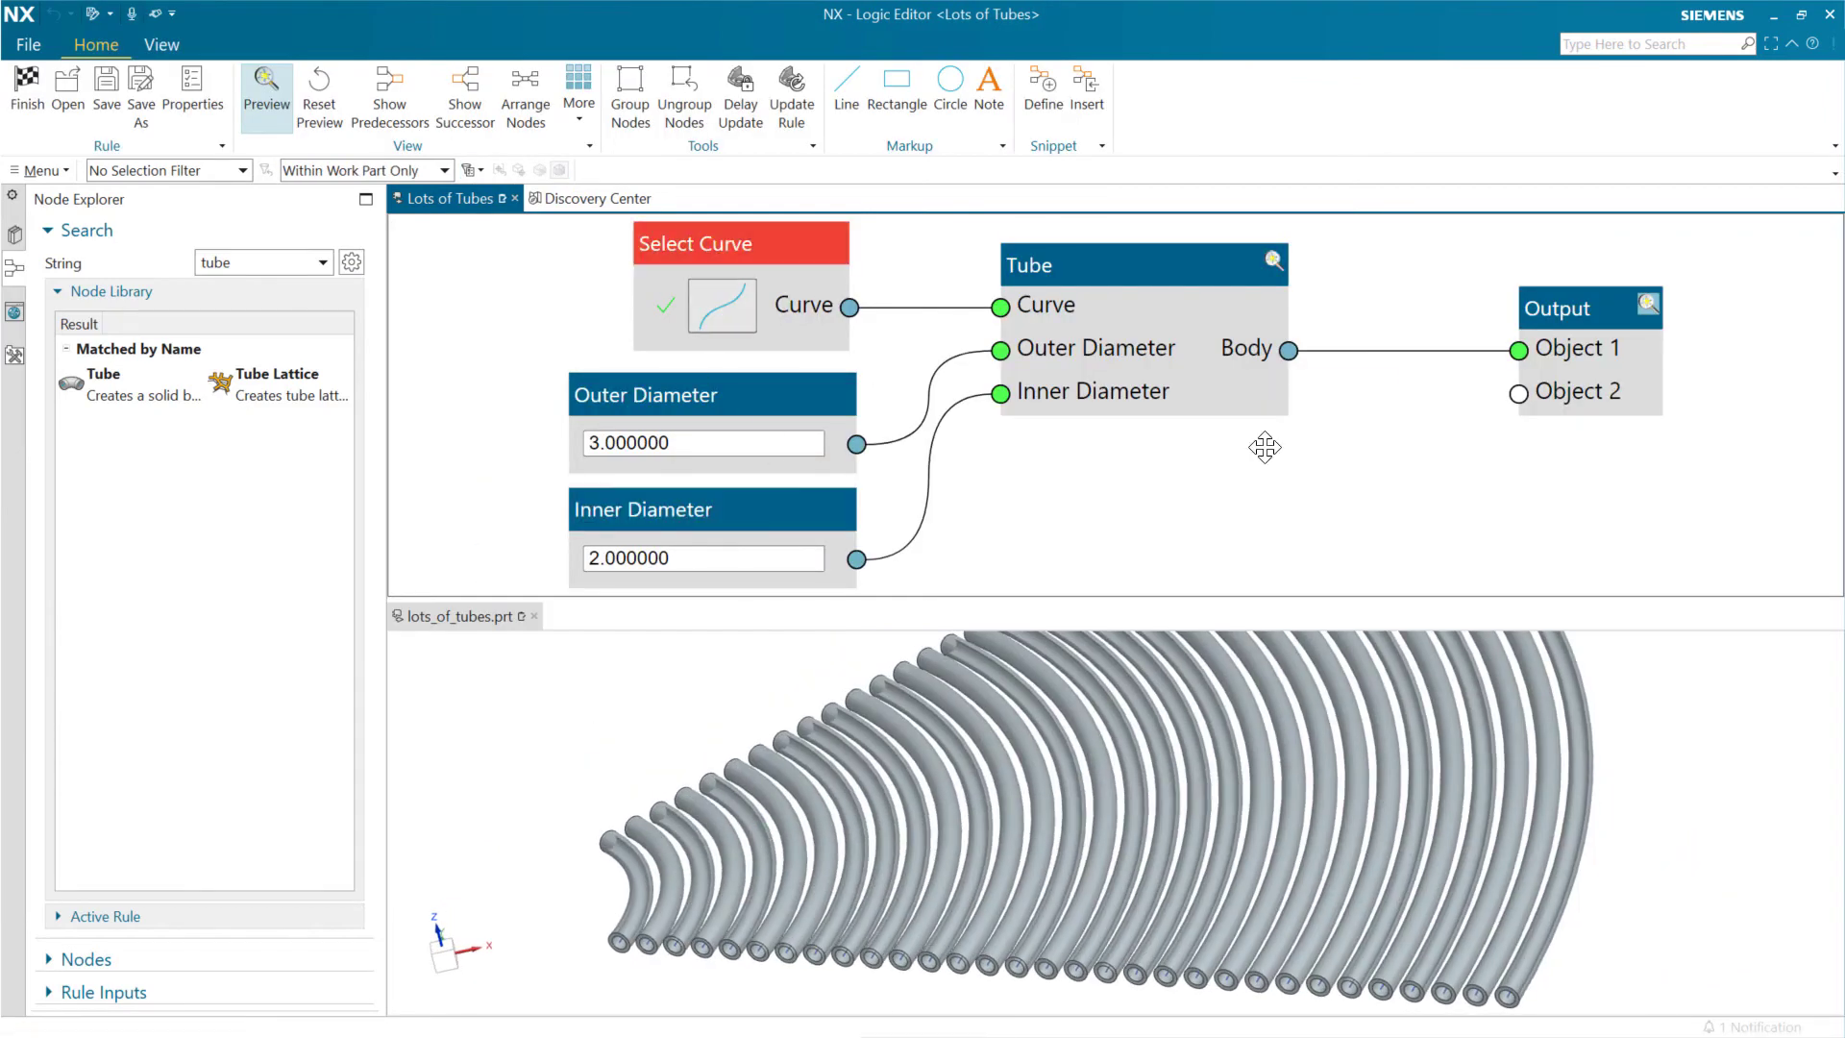